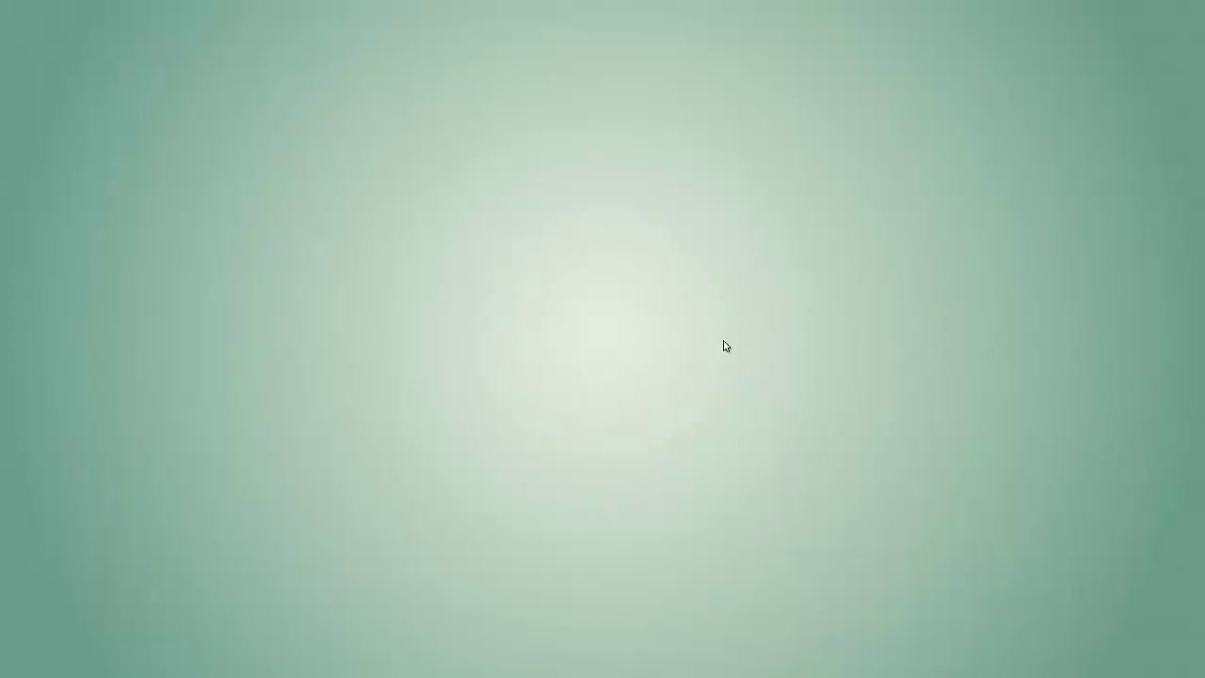
# Step: Take the paused video out of full screen and shrink the player window down-left
pyautogui.doubleClick(716, 345)
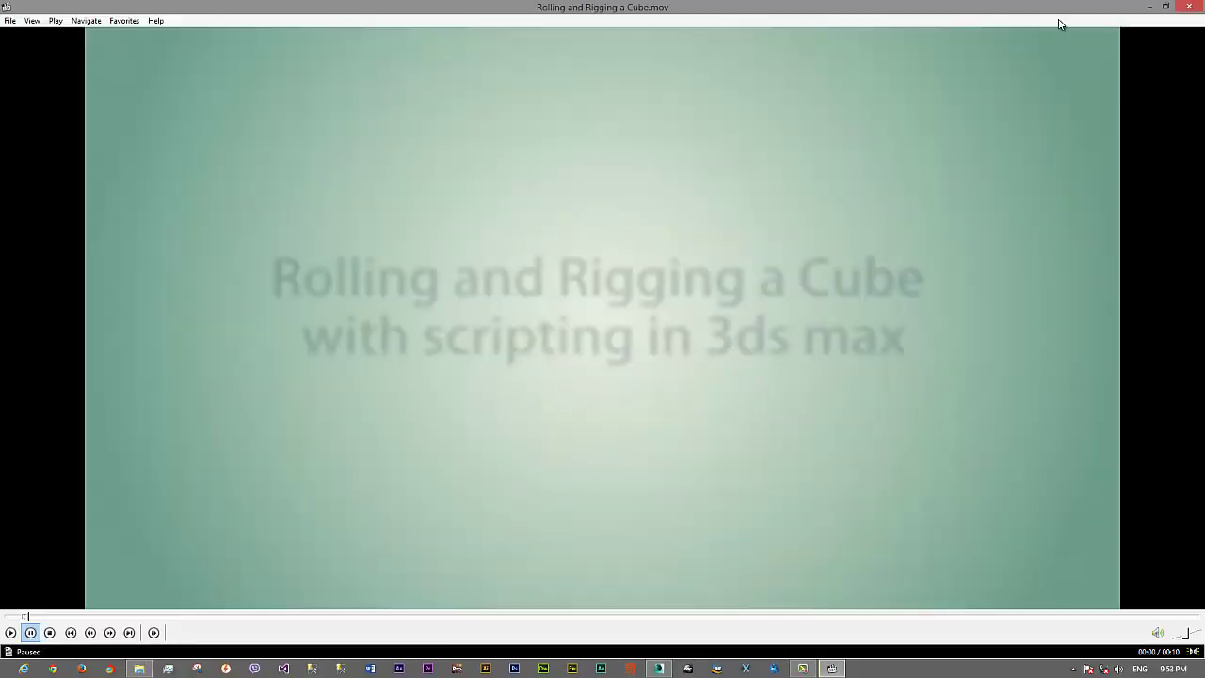
pyautogui.moveTo(1058, 22); pyautogui.dragTo(794, 114)
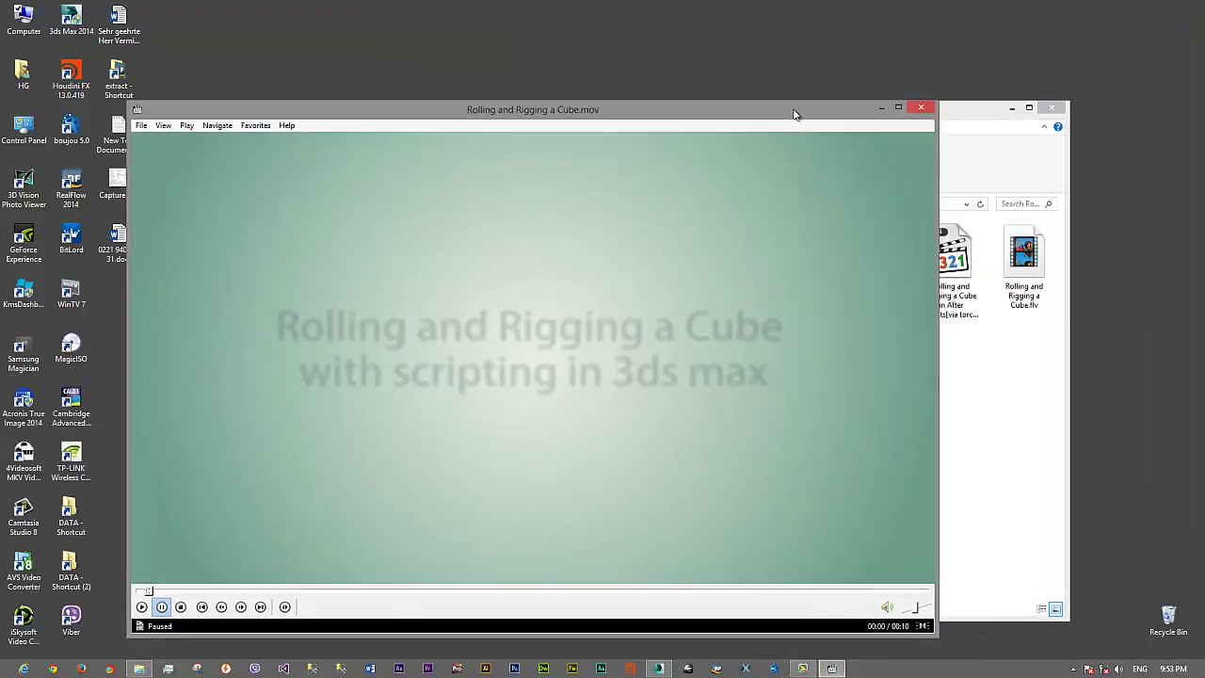
pyautogui.moveTo(936, 102); pyautogui.dragTo(745, 207)
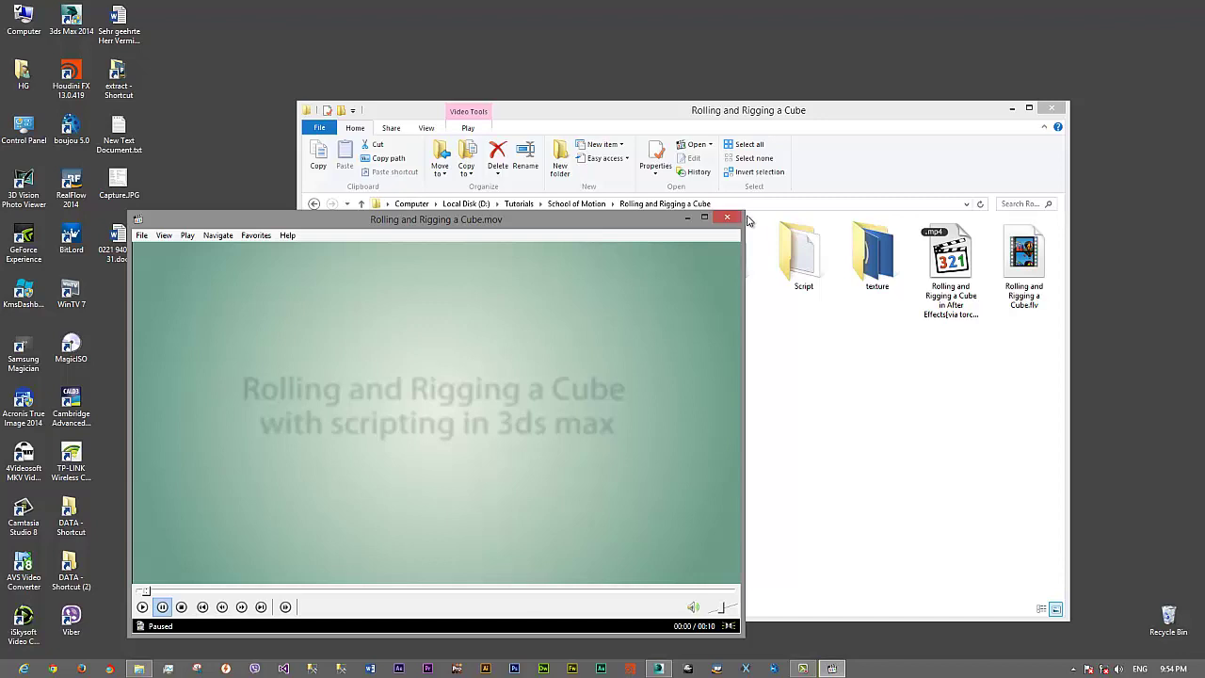
pyautogui.moveTo(747, 218); pyautogui.dragTo(603, 292)
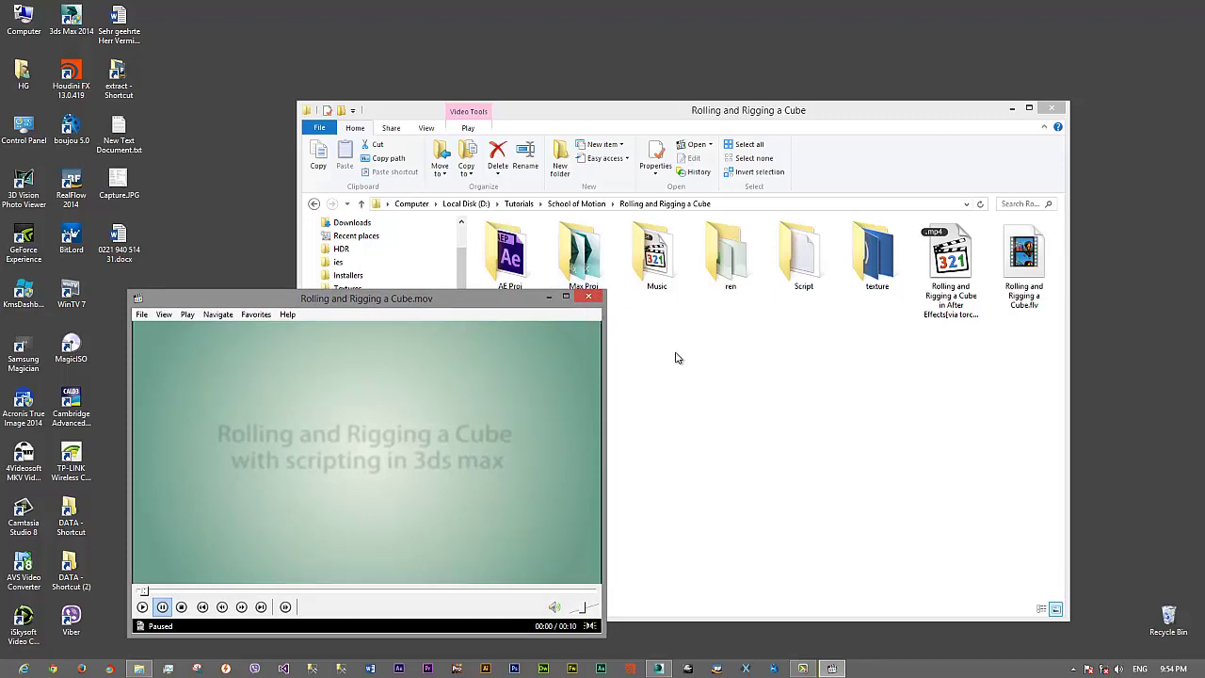
# Step: Move and narrow the Explorer window, then go back into the Rolling and Rigging a Cube folder
pyautogui.moveTo(637, 115); pyautogui.dragTo(676, 69)
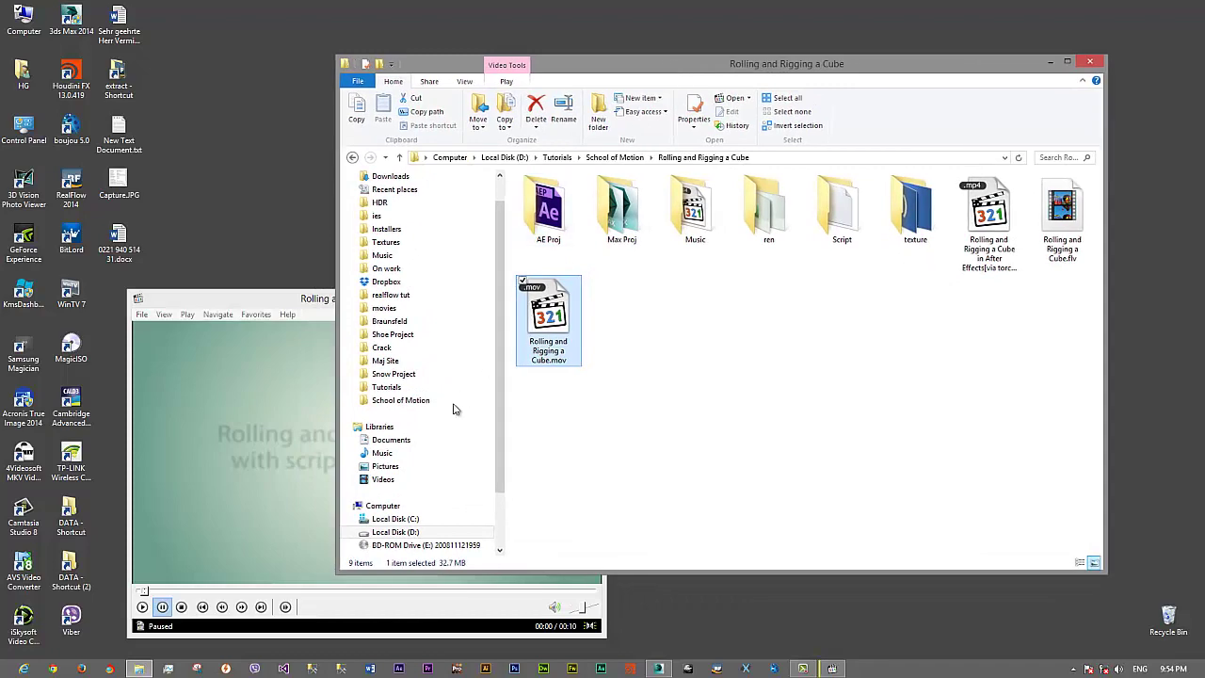
pyautogui.moveTo(337, 399); pyautogui.dragTo(411, 395)
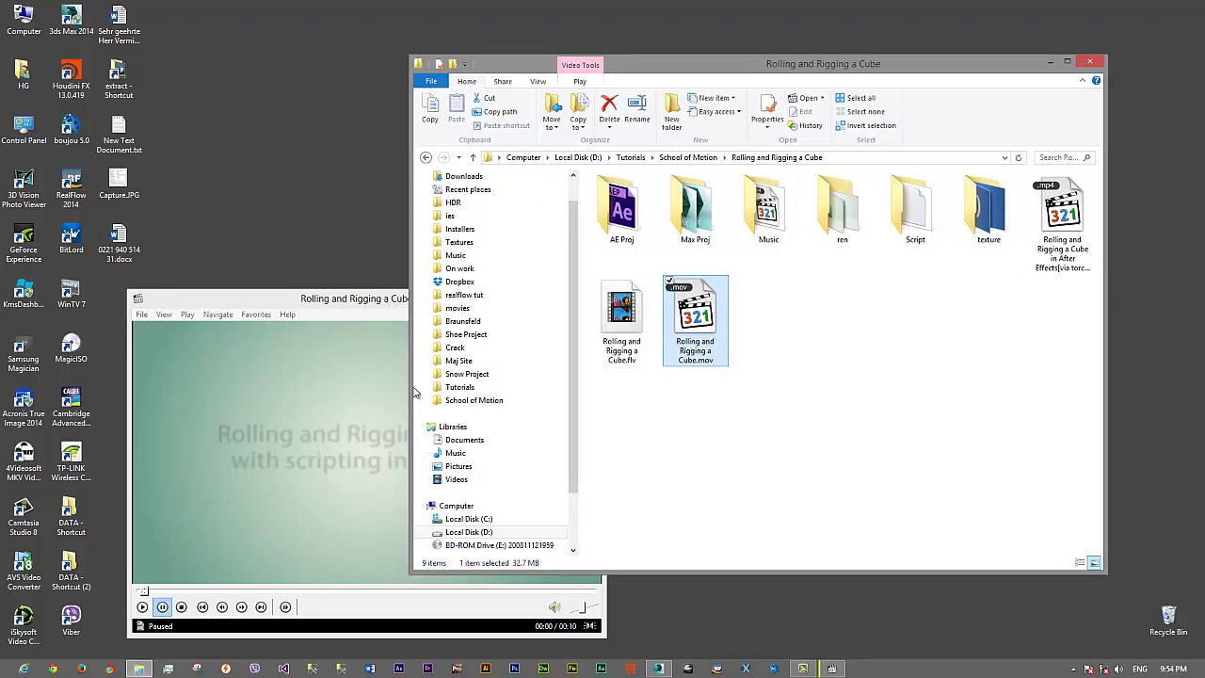
pyautogui.click(488, 404)
pyautogui.doubleClick(629, 216)
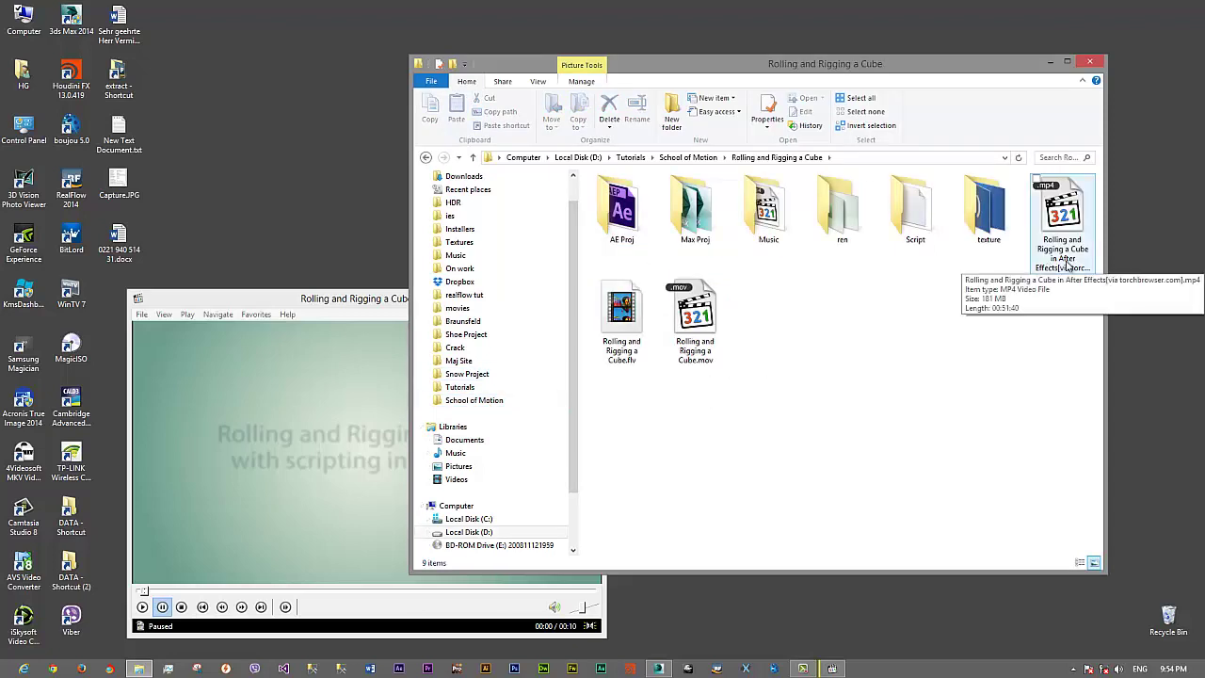
# Step: Open the After Effects cube-rolling tutorial mp4 and pause it near the beginning
pyautogui.doubleClick(1064, 216)
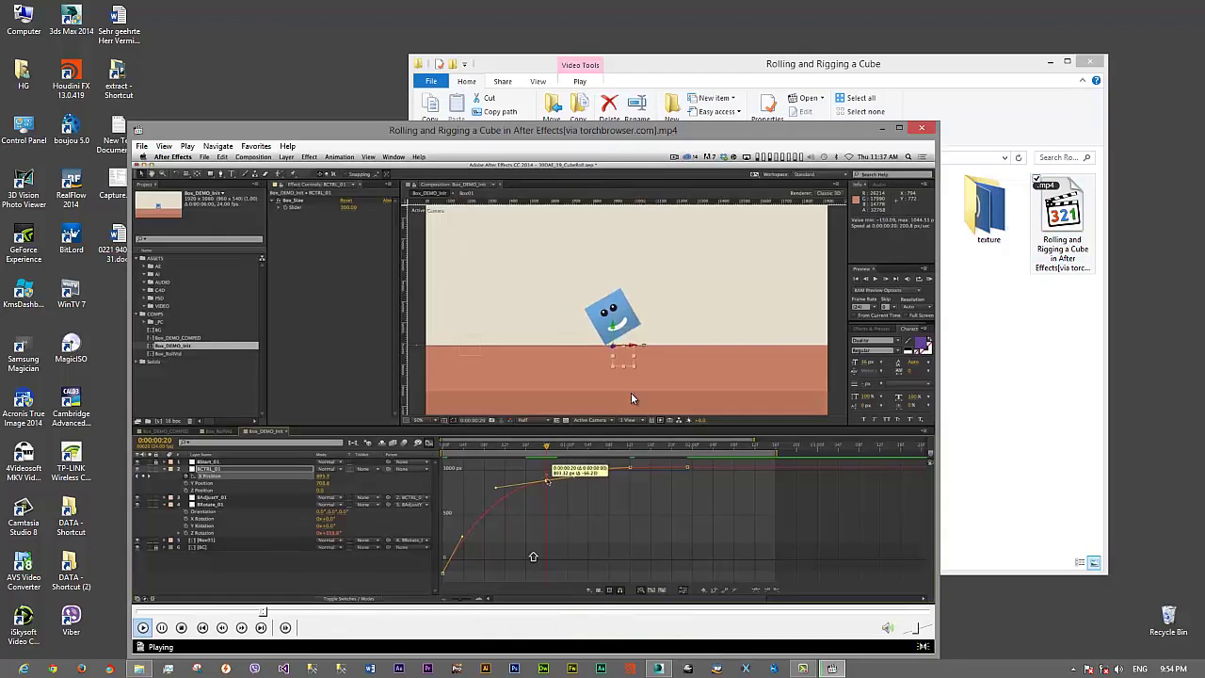
pyautogui.moveTo(263, 612)
pyautogui.mouseDown()
pyautogui.moveTo(118, 617)
pyautogui.moveTo(132, 612)
pyautogui.mouseUp()
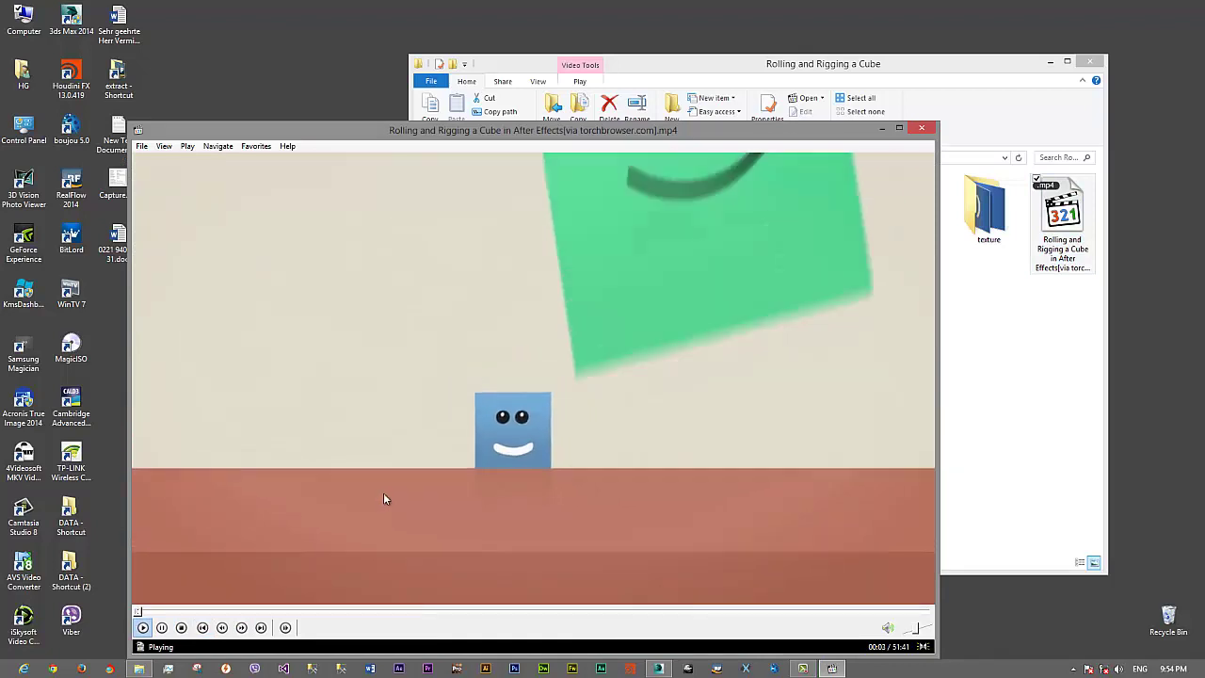
pyautogui.click(383, 493)
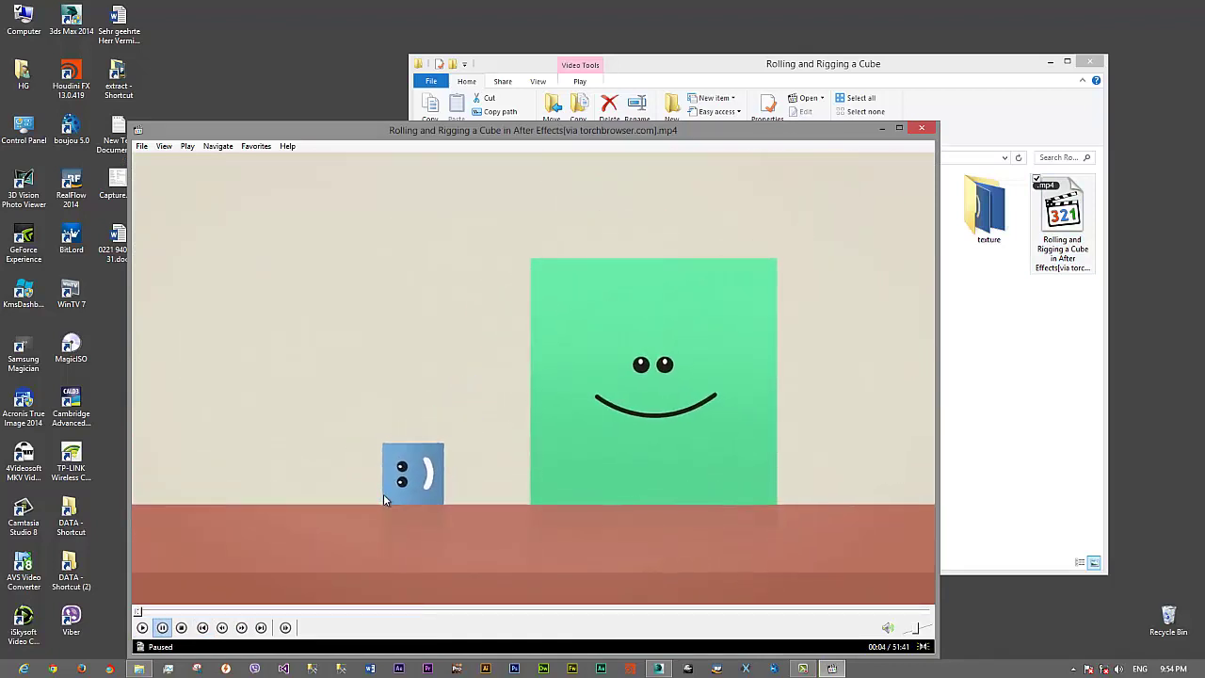
# Step: Skip through the tutorial via 08:13 and 18:08 to about 18:56, then resume playback
pyautogui.click(264, 612)
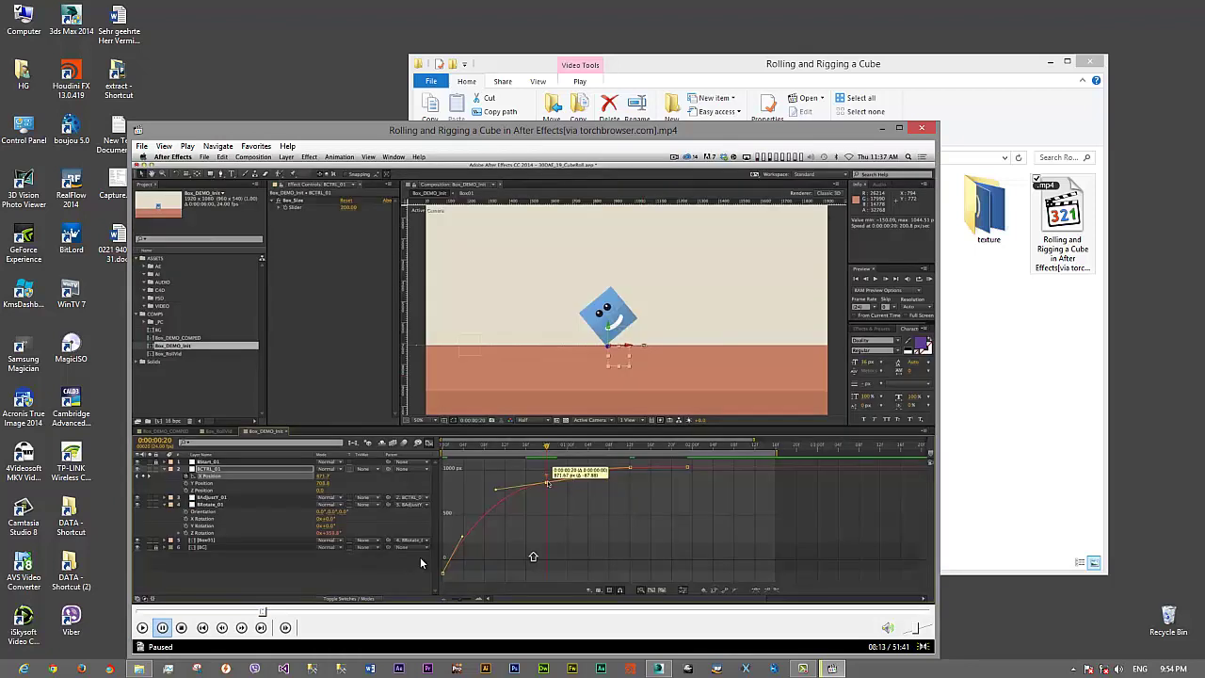
pyautogui.click(326, 613)
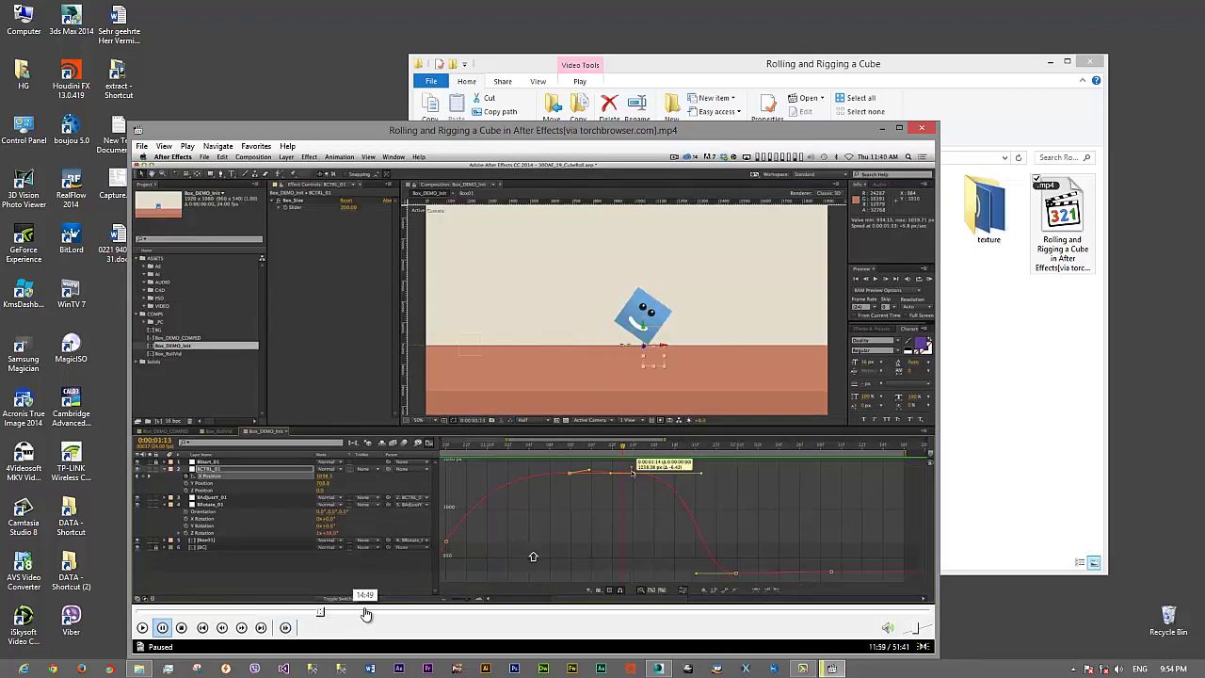
pyautogui.click(417, 613)
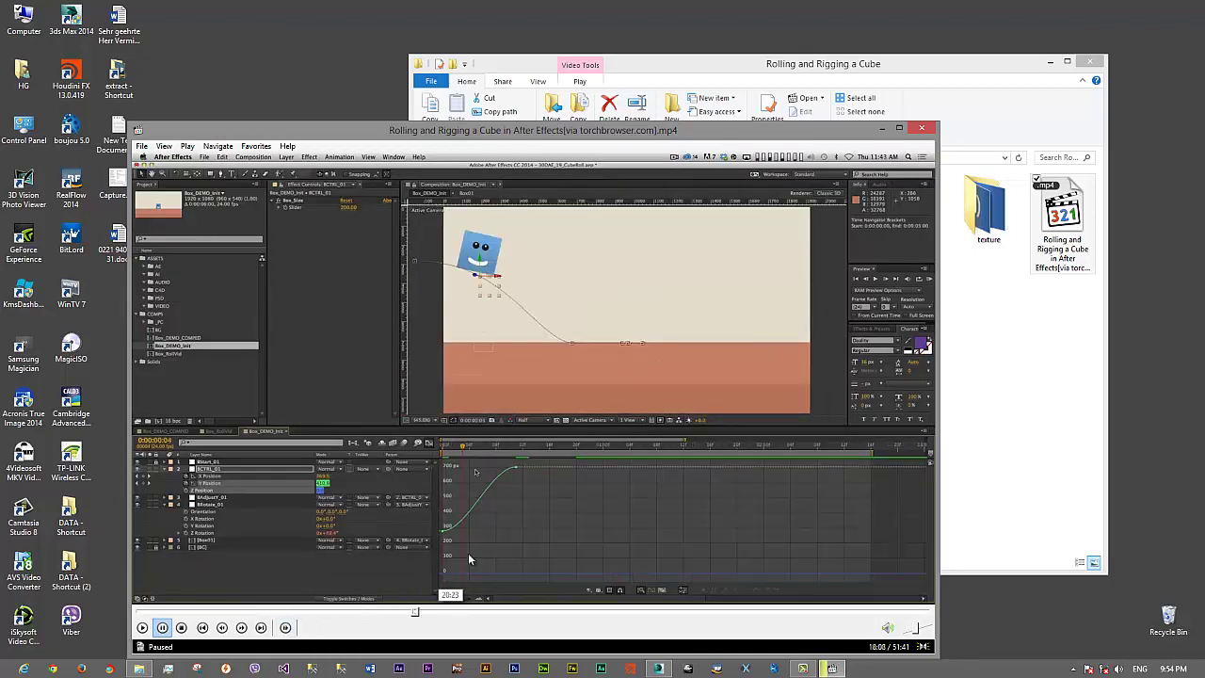
pyautogui.click(446, 612)
pyautogui.press('space')
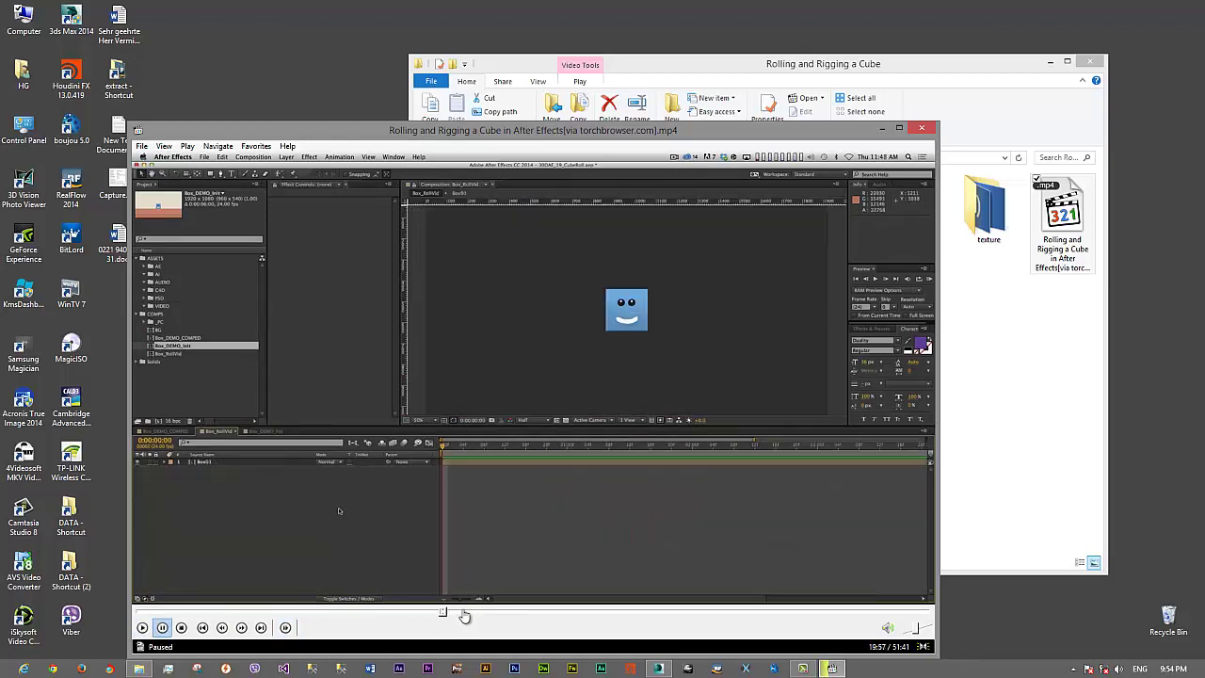
# Step: Review the tutorial from 20:59 through 21:39, stepping back to 21:34 before pausing
pyautogui.click(458, 612)
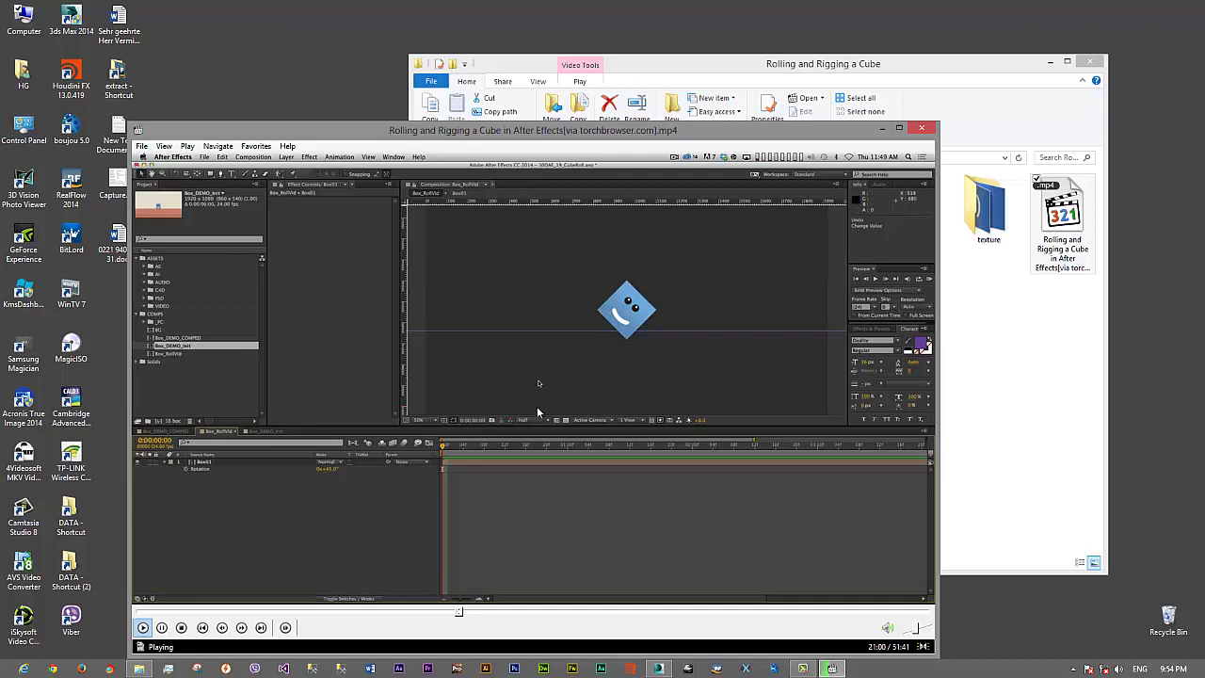
pyautogui.click(499, 480)
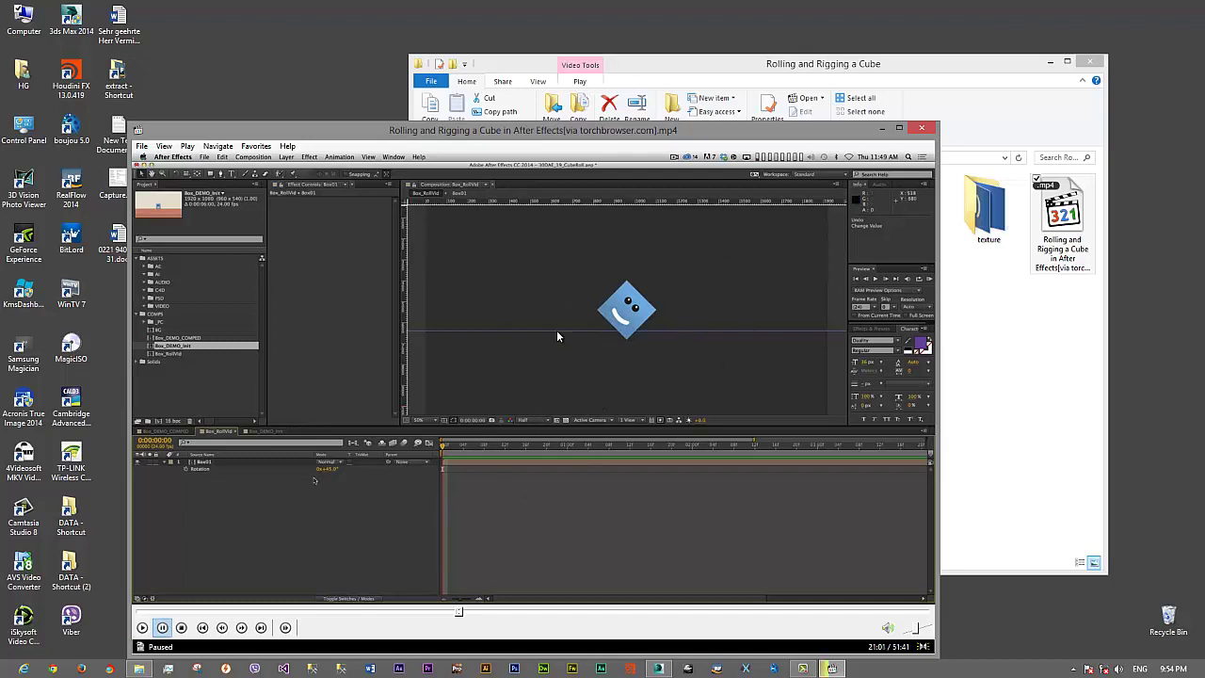
pyautogui.click(504, 475)
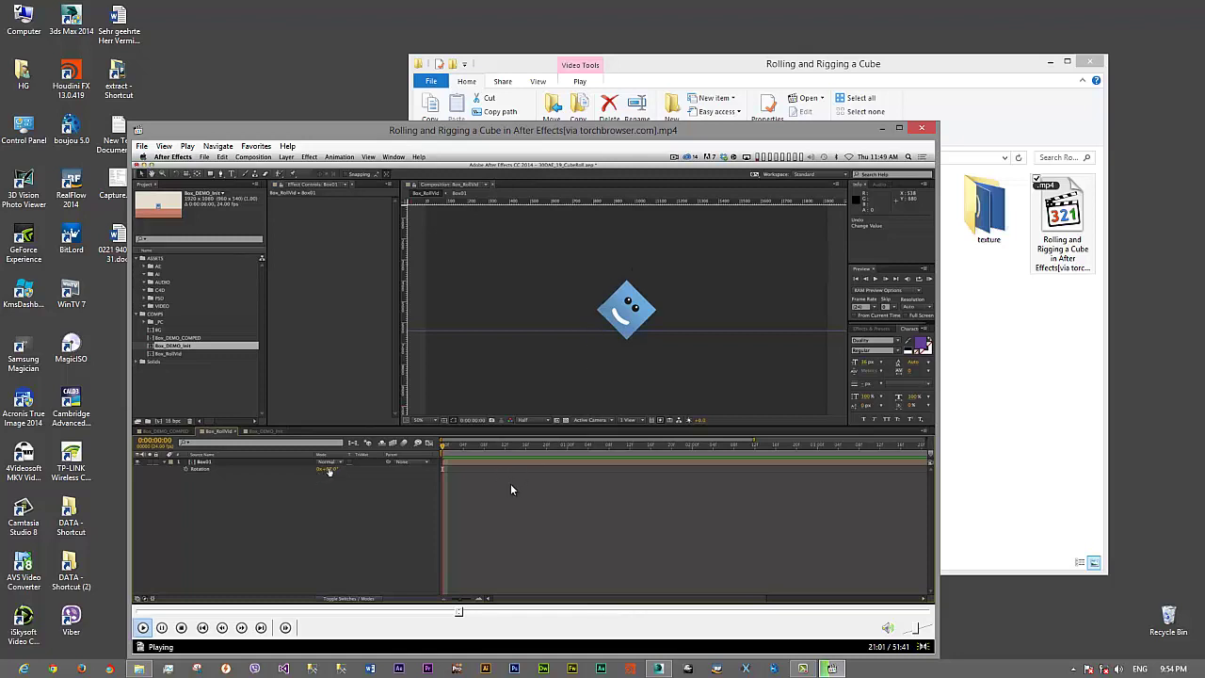
pyautogui.click(510, 483)
pyautogui.click(464, 613)
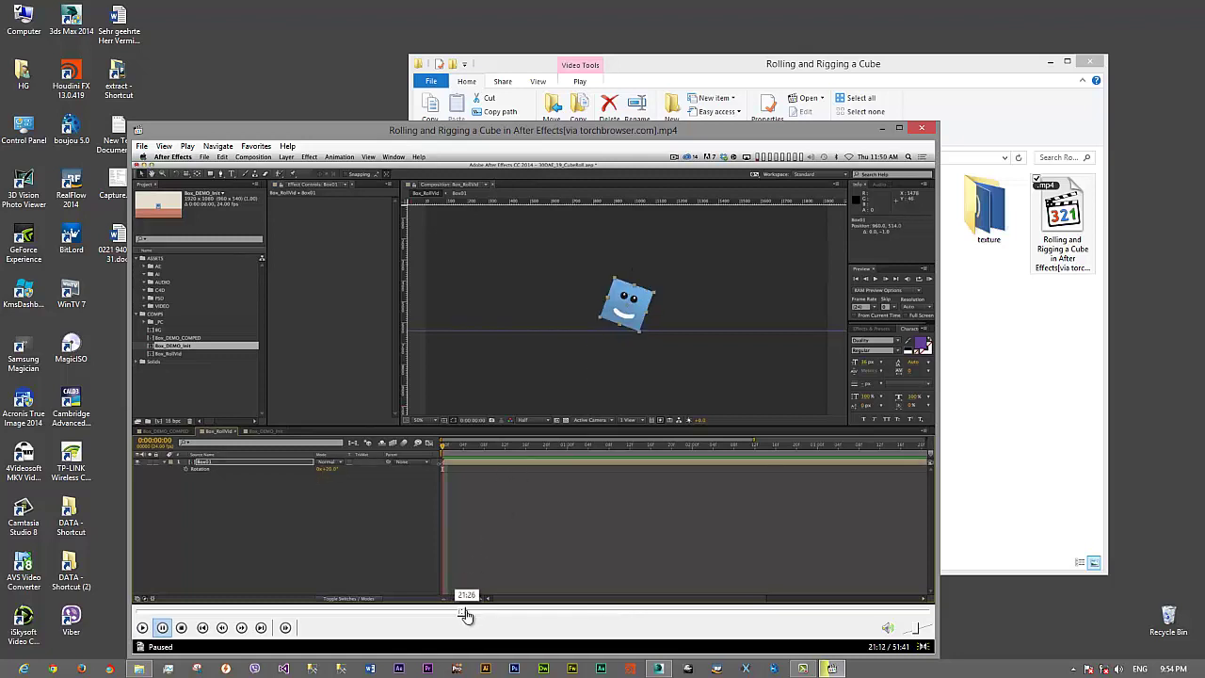
pyautogui.click(471, 613)
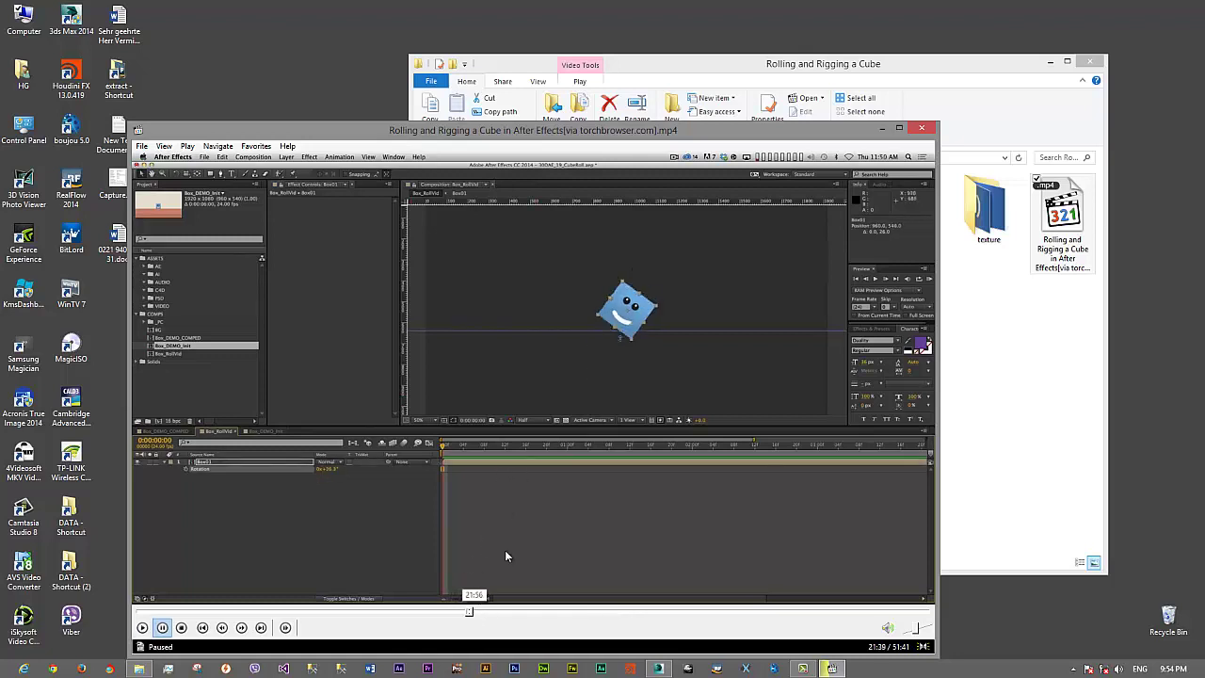
pyautogui.click(467, 613)
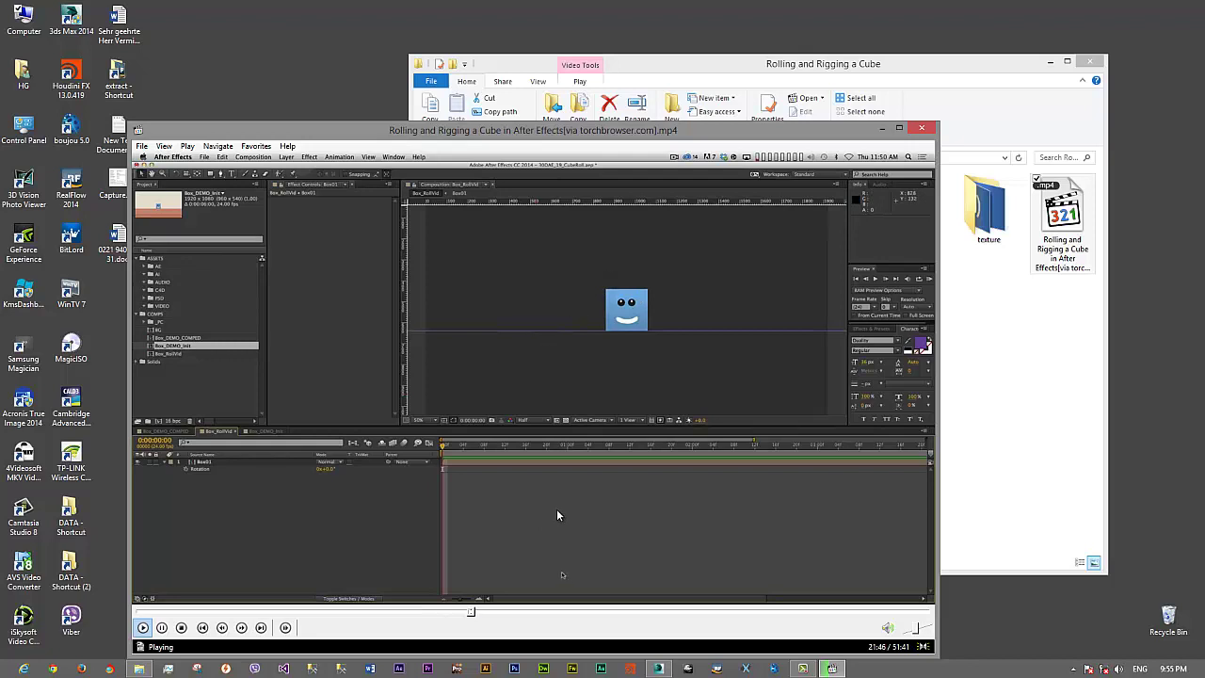
pyautogui.press('space')
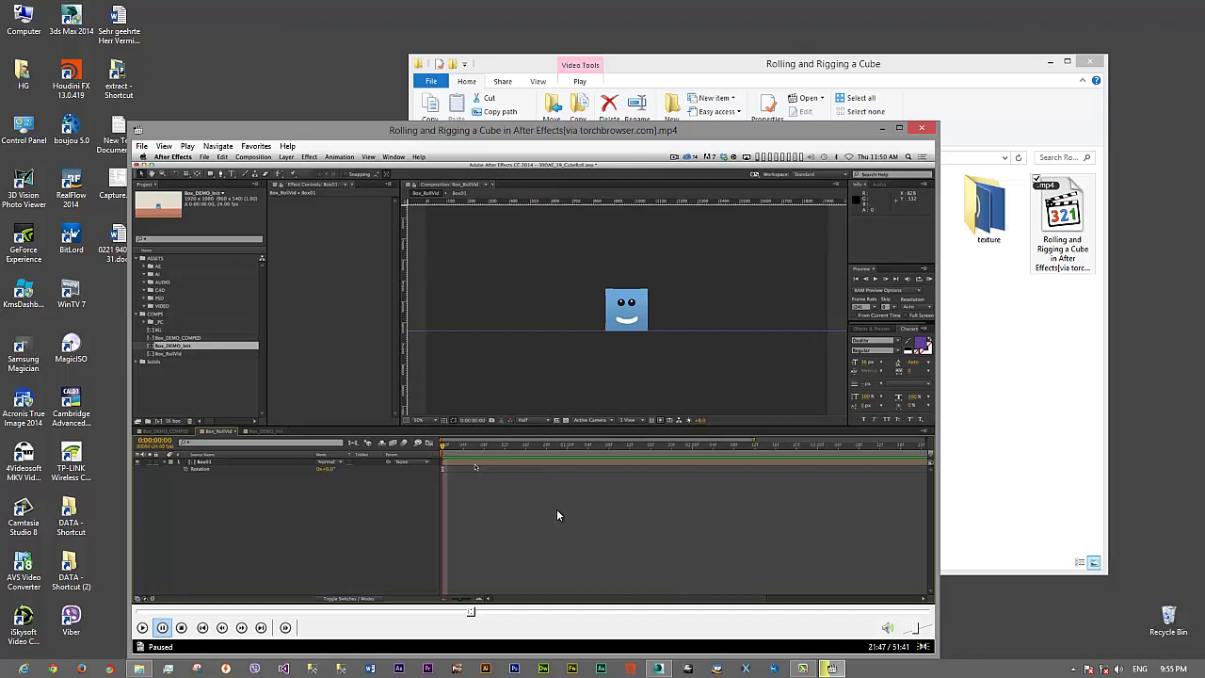
# Step: Skip ahead to 22:20 and 23:27, then close Media Player Classic
pyautogui.click(479, 612)
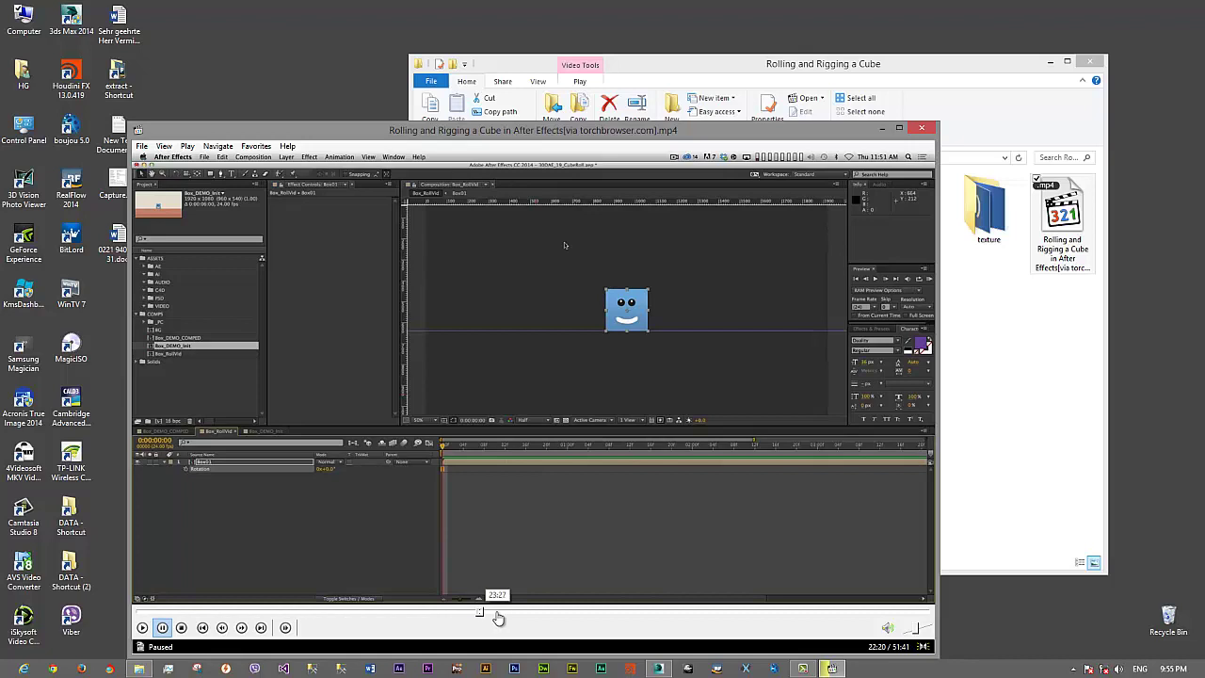
pyautogui.click(496, 612)
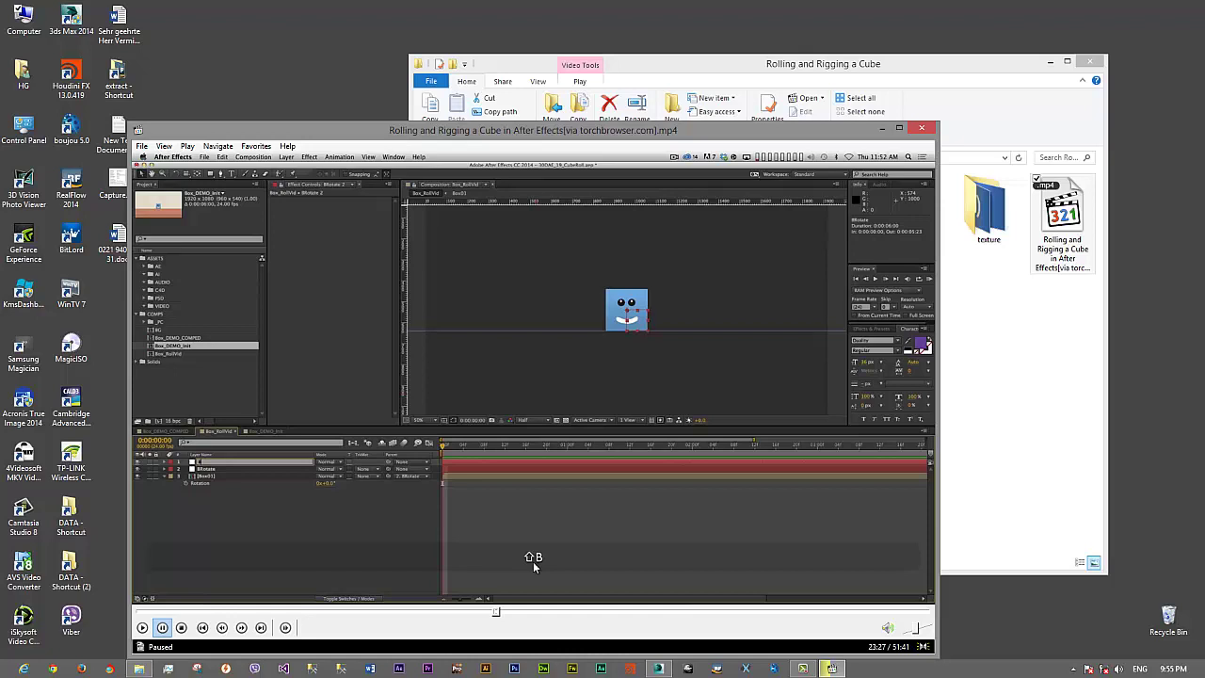
pyautogui.click(920, 127)
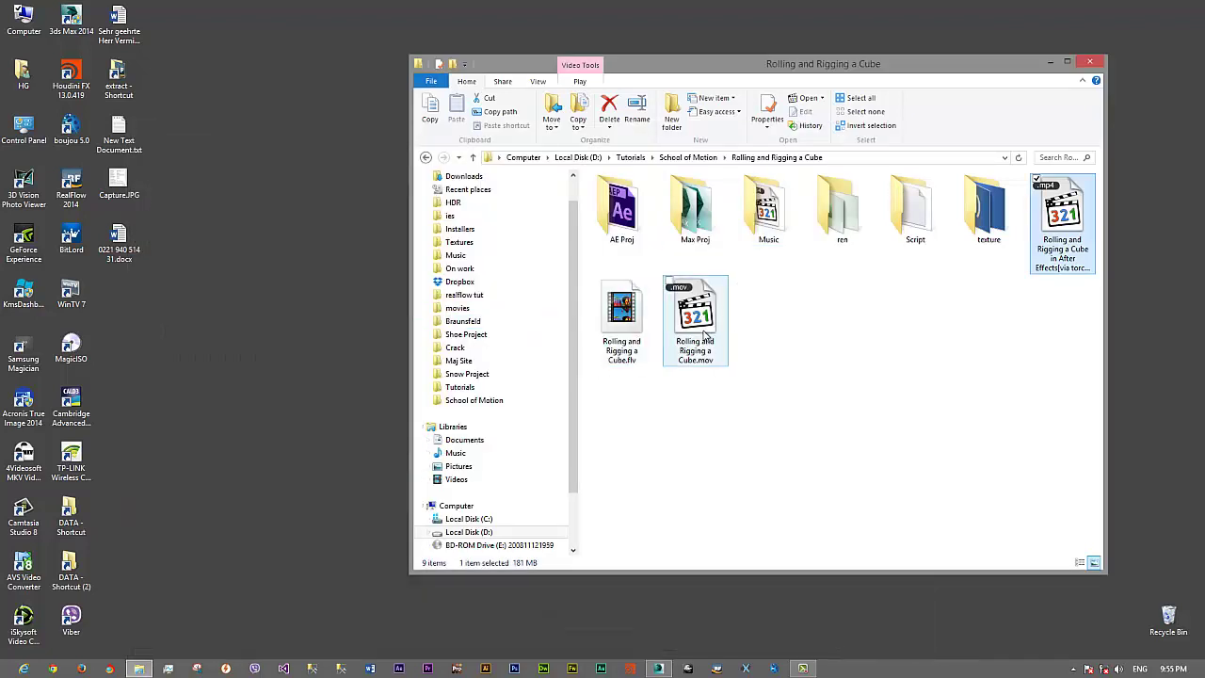
# Step: Preview Rolling and Rigging a Cube.flv in Windows Media Player, then close the player and the folder
pyautogui.click(625, 335)
pyautogui.doubleClick(625, 335)
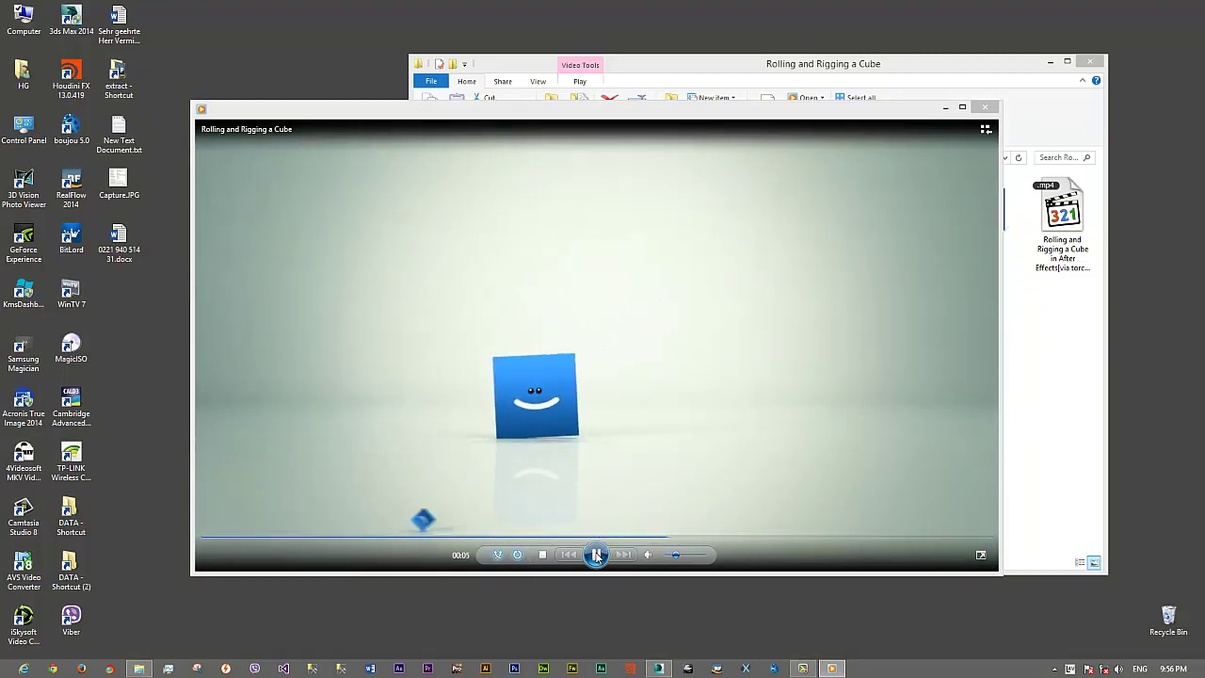
pyautogui.click(595, 555)
pyautogui.click(984, 110)
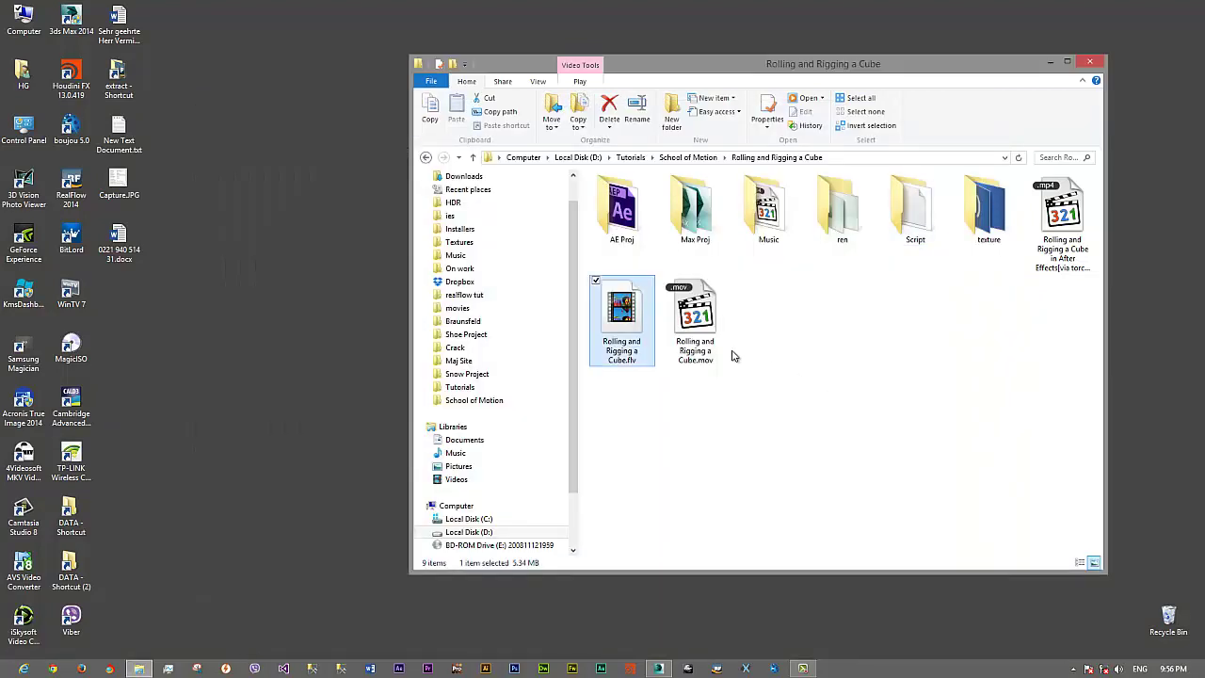
pyautogui.click(1091, 63)
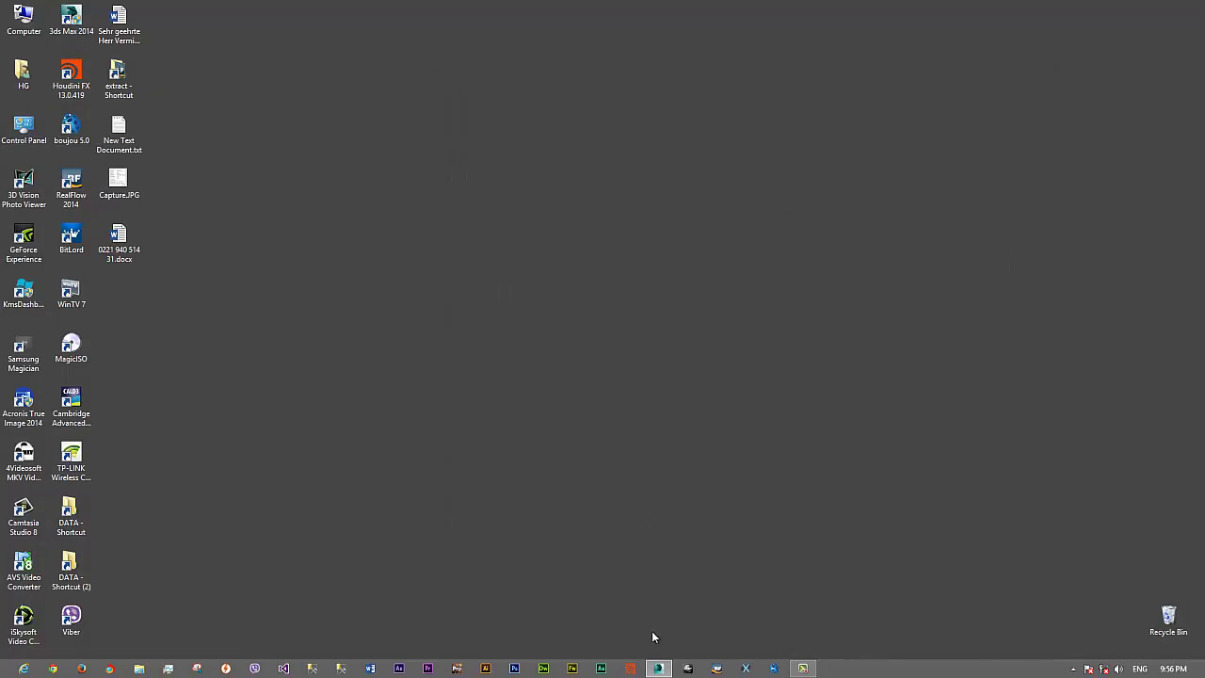
# Step: Create a box primitive, Box001, by dragging its base in the Top view and setting its height
pyautogui.click(666, 669)
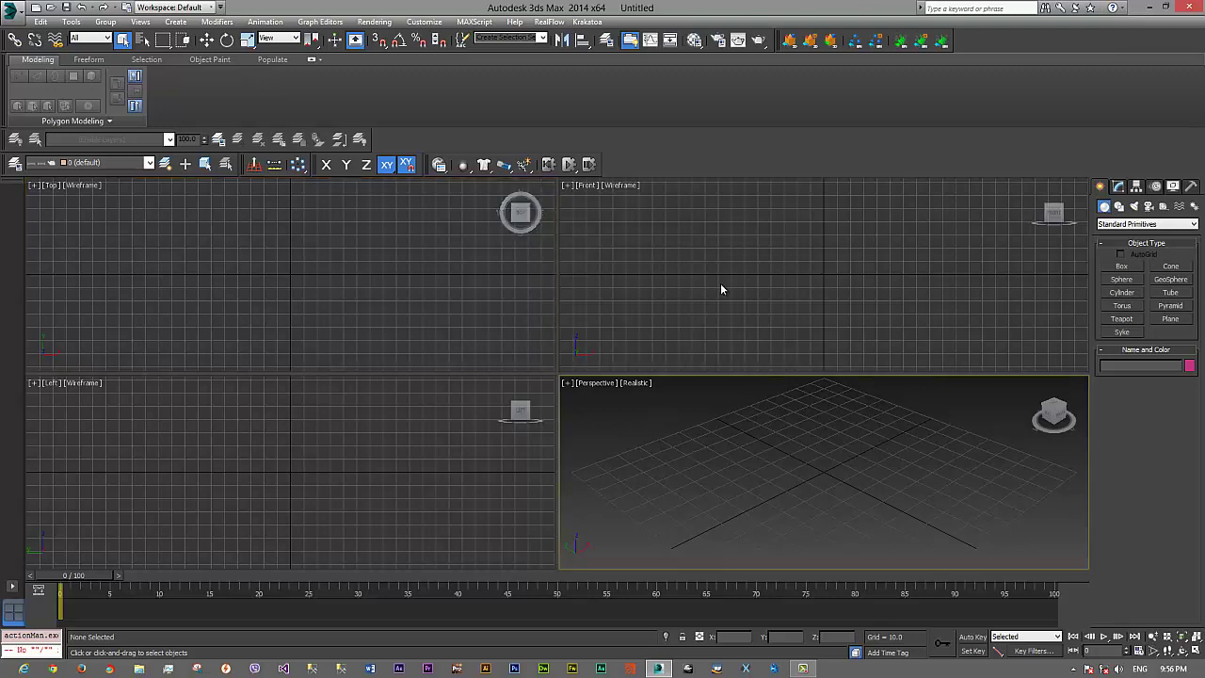
pyautogui.click(673, 315)
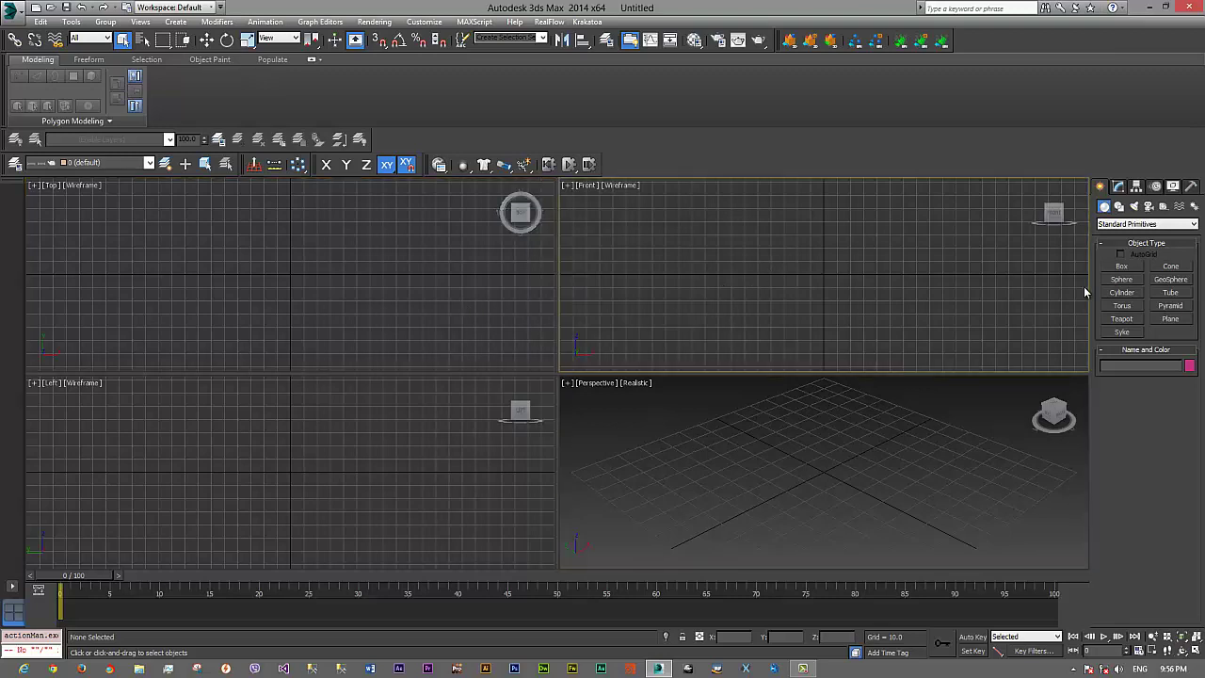
pyautogui.click(1120, 268)
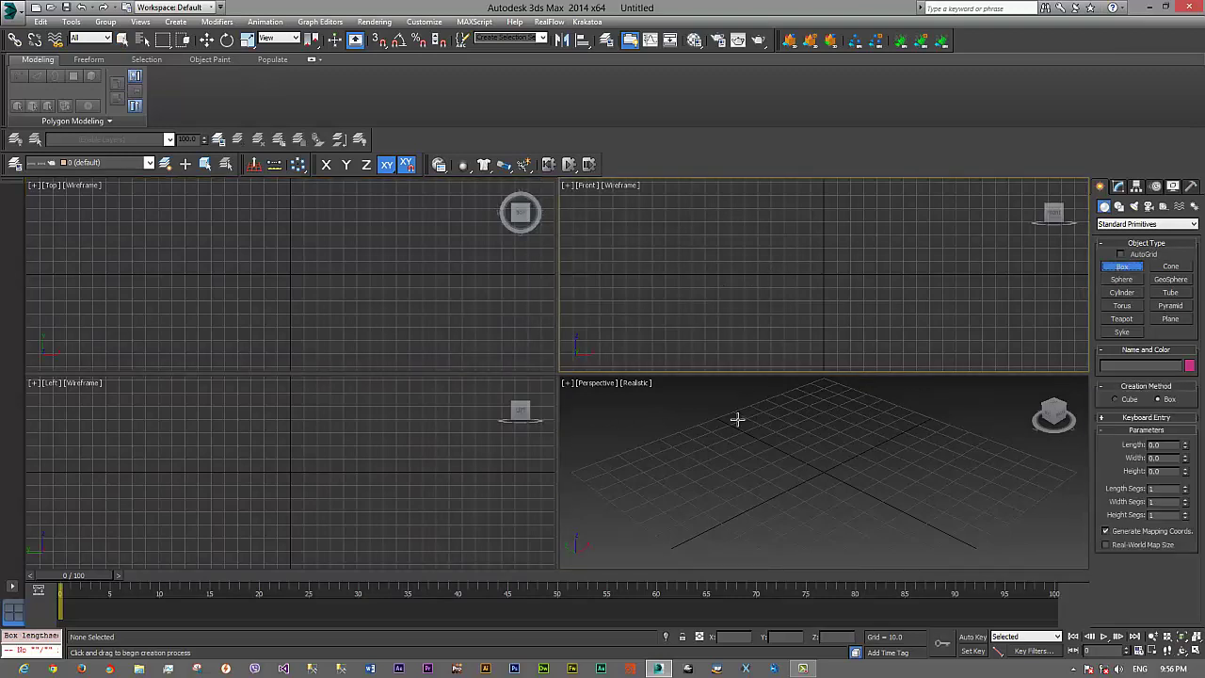
pyautogui.moveTo(276, 259); pyautogui.dragTo(313, 290)
pyautogui.click(304, 250)
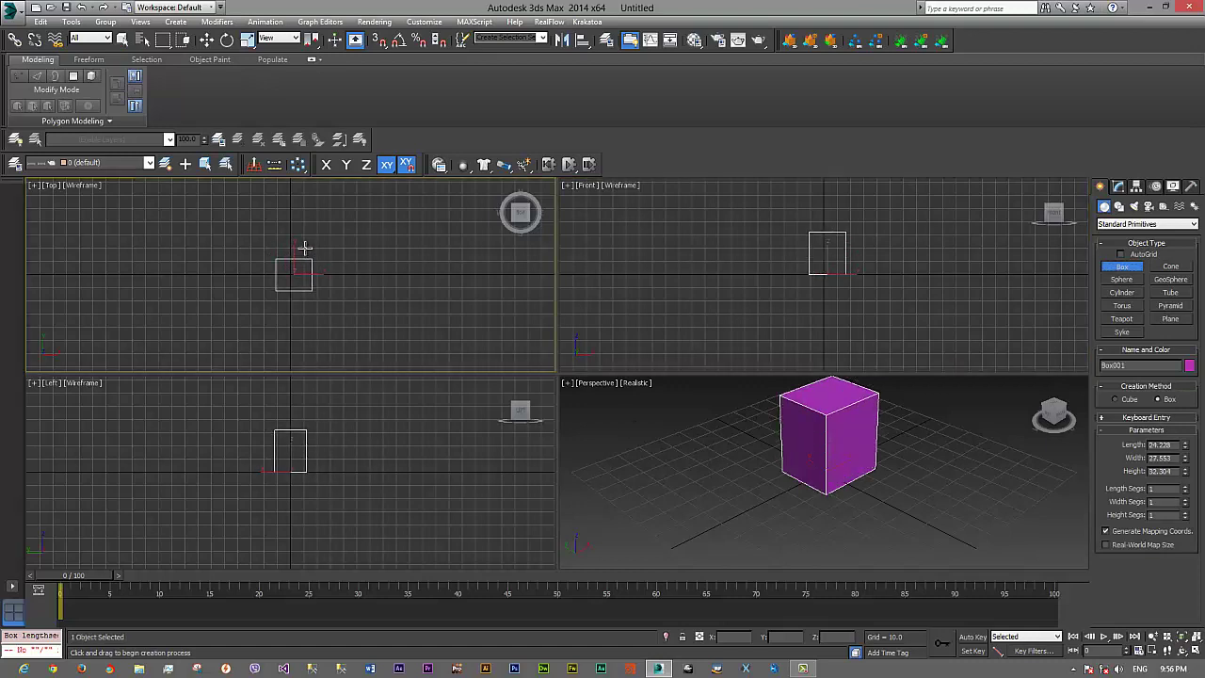
pyautogui.rightClick(325, 288)
# Step: Select Box001 and bring up its quad menu
pyautogui.click(838, 475)
pyautogui.rightClick(839, 477)
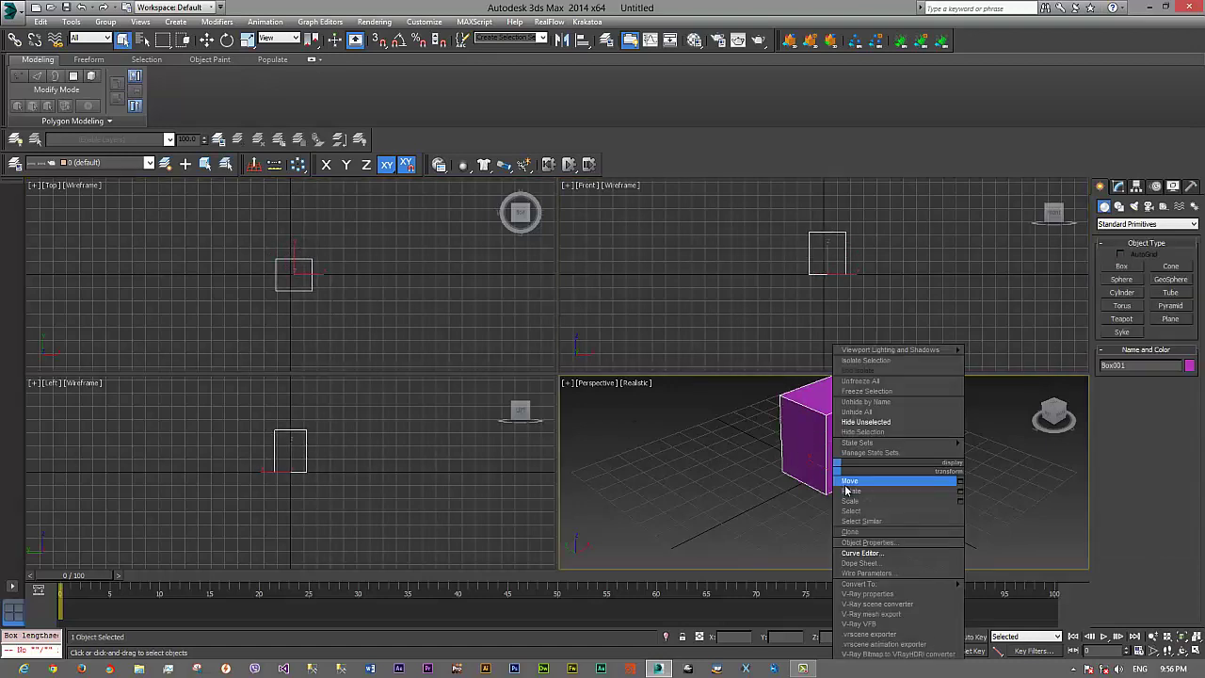
pyautogui.click(849, 485)
pyautogui.rightClick(850, 486)
# Step: Switch to Move, then open and close the Rotate transform type-in
pyautogui.click(862, 481)
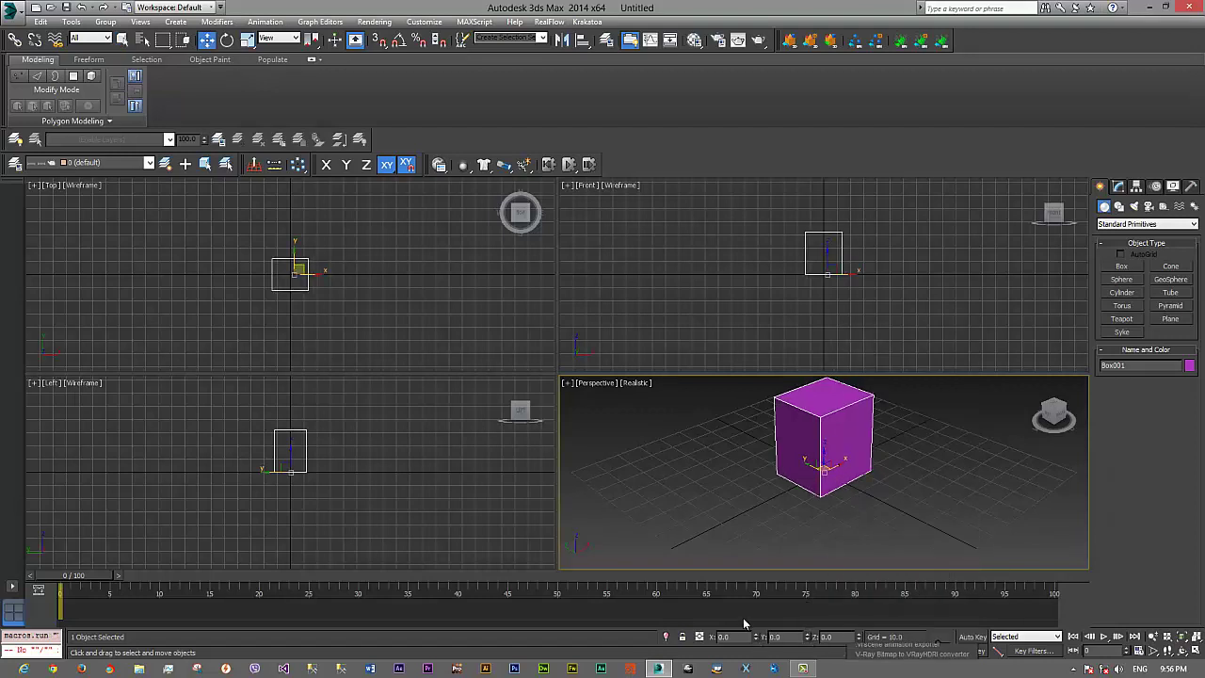
pyautogui.rightClick(226, 39)
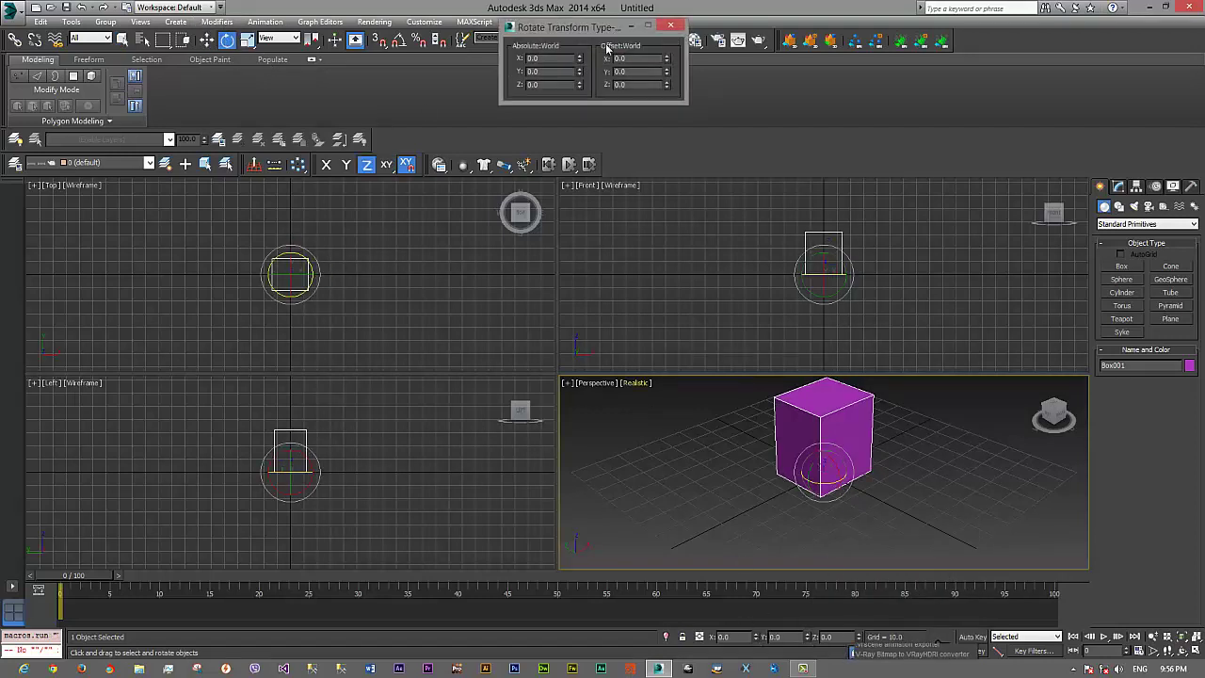
pyautogui.click(670, 25)
# Step: Set Box001's Length, Width and Height to 1 in the Modify panel
pyautogui.click(1120, 185)
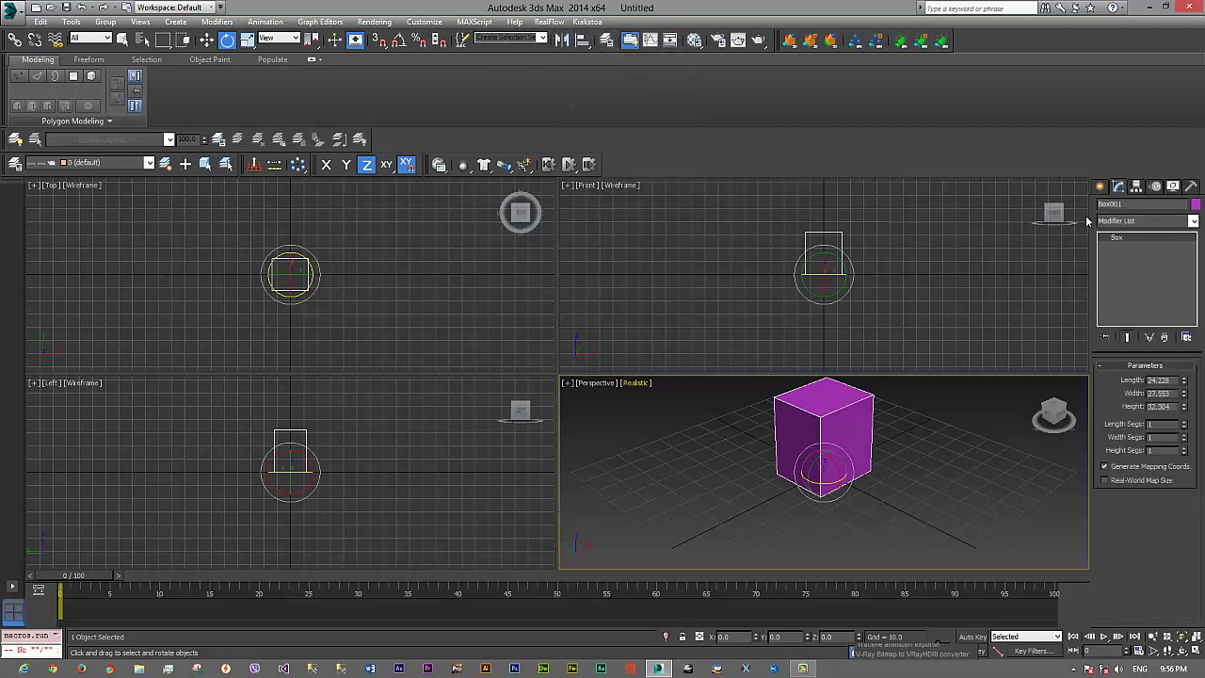
pyautogui.doubleClick(1167, 380)
pyautogui.write('1')
pyautogui.press('Tab')
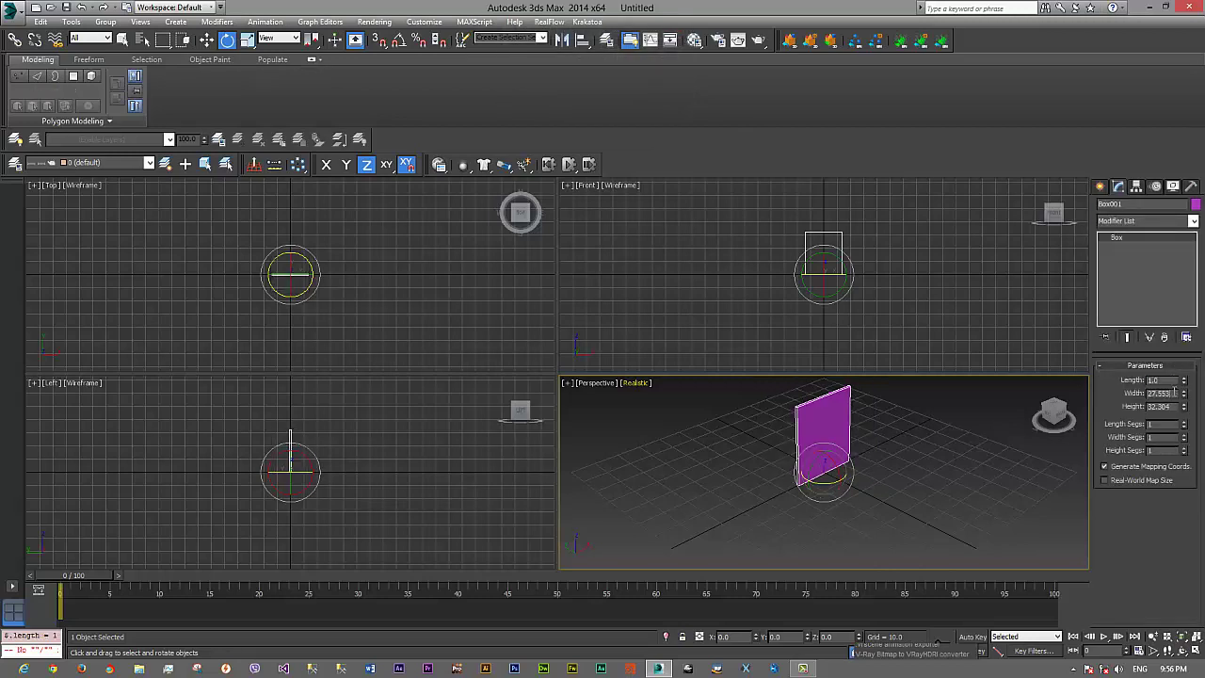
pyautogui.write('1')
pyautogui.press('Return')
pyautogui.doubleClick(1160, 406)
pyautogui.write('1')
pyautogui.press('Return')
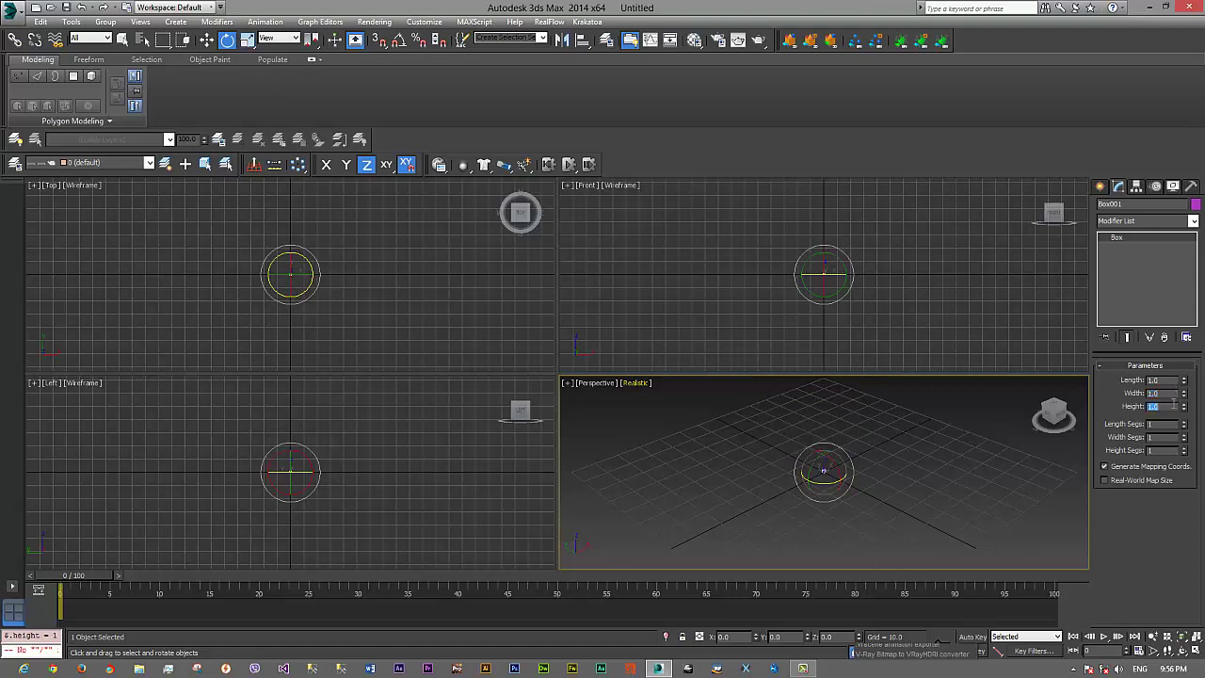
# Step: Maximize the Perspective view, zoom to fit the box, and orbit around it
pyautogui.rightClick(945, 469)
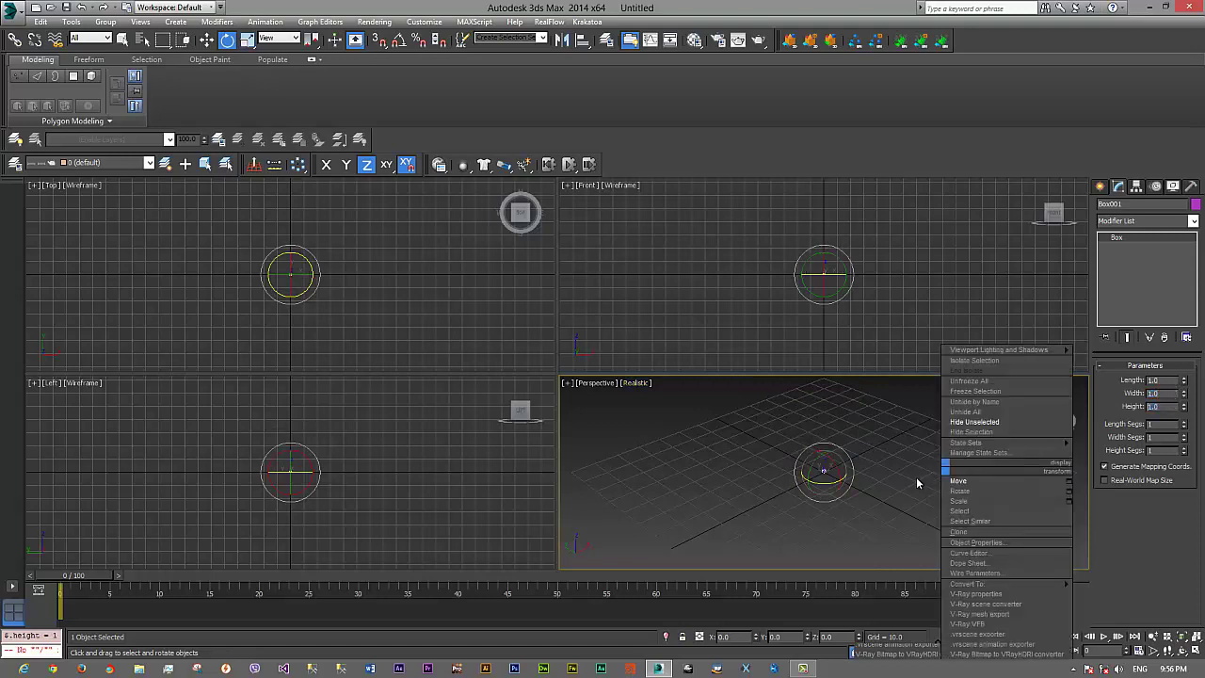
pyautogui.click(1197, 653)
pyautogui.click(1183, 637)
pyautogui.click(1183, 653)
pyautogui.moveTo(546, 395); pyautogui.dragTo(580, 398)
pyautogui.scroll(-5, 515, 385)
pyautogui.press('e')
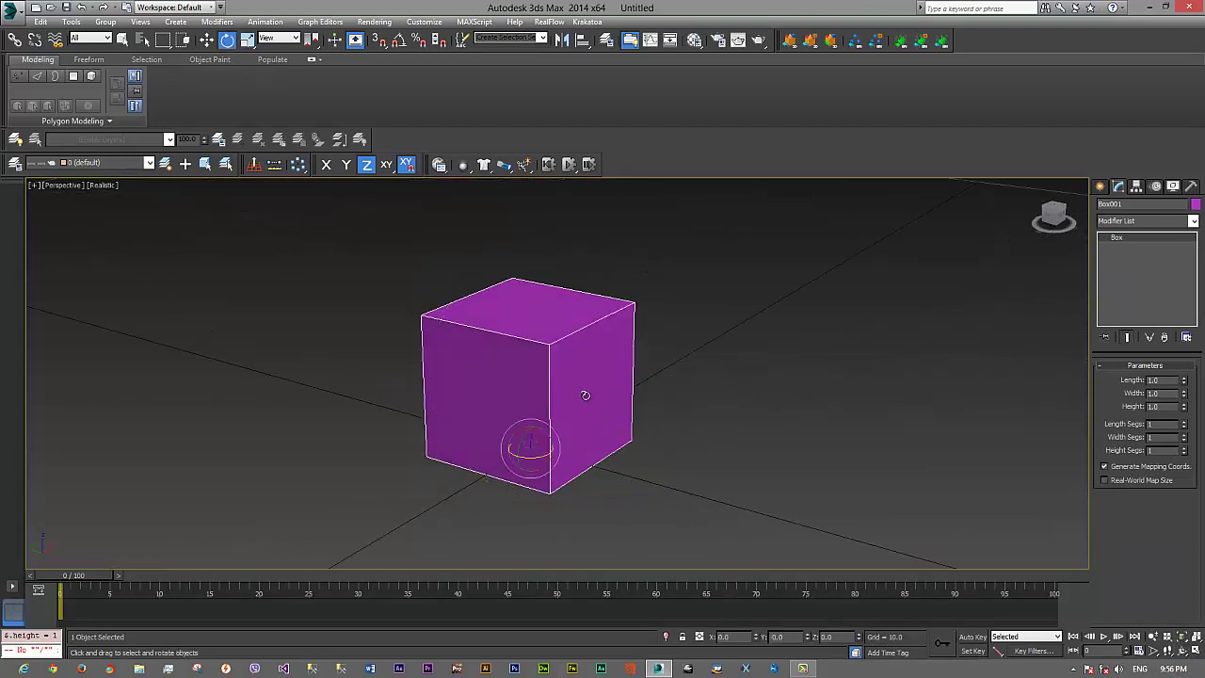
pyautogui.scroll(-3, 656, 393)
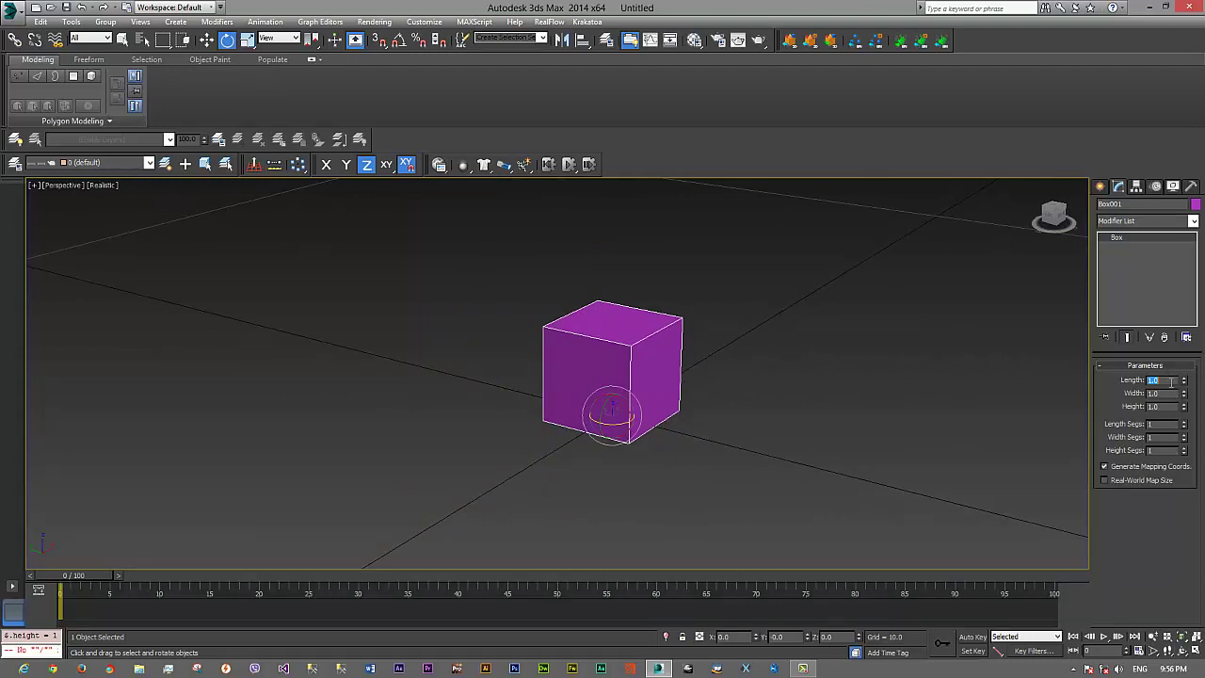
# Step: Set the box Length to 0.1, reselect the plate, and restore the four-viewport layout
pyautogui.press('Return')
pyautogui.write('0')
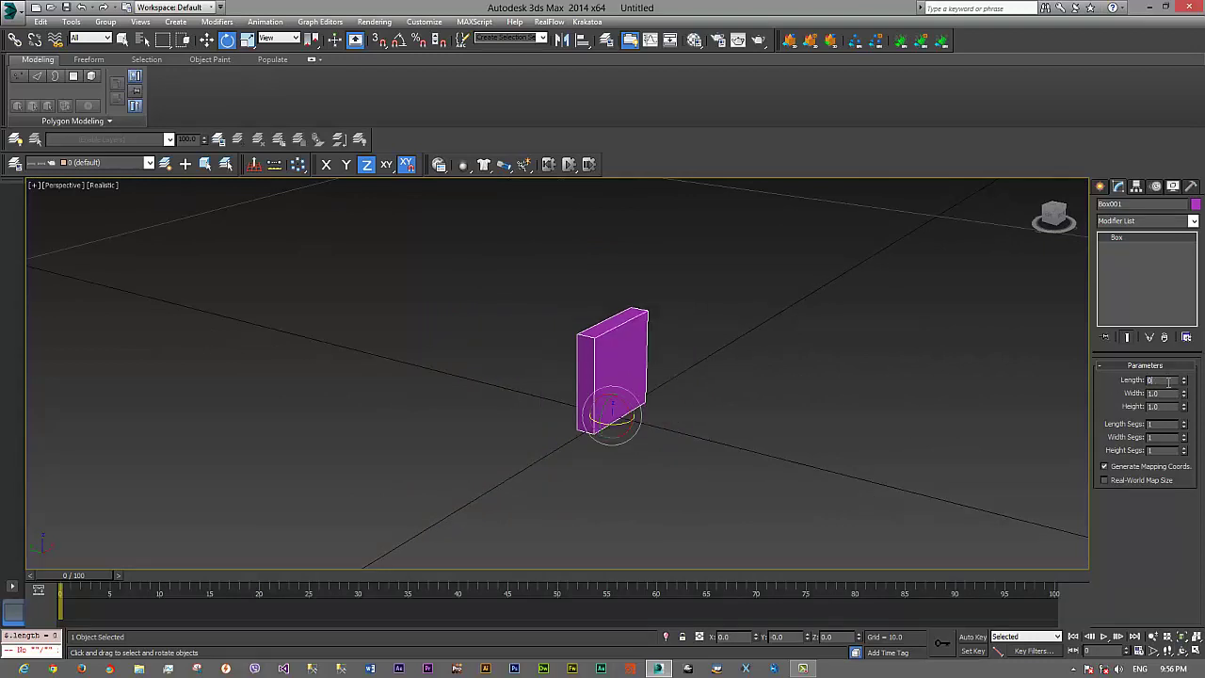
pyautogui.write('.1')
pyautogui.press('Return')
pyautogui.click(732, 314)
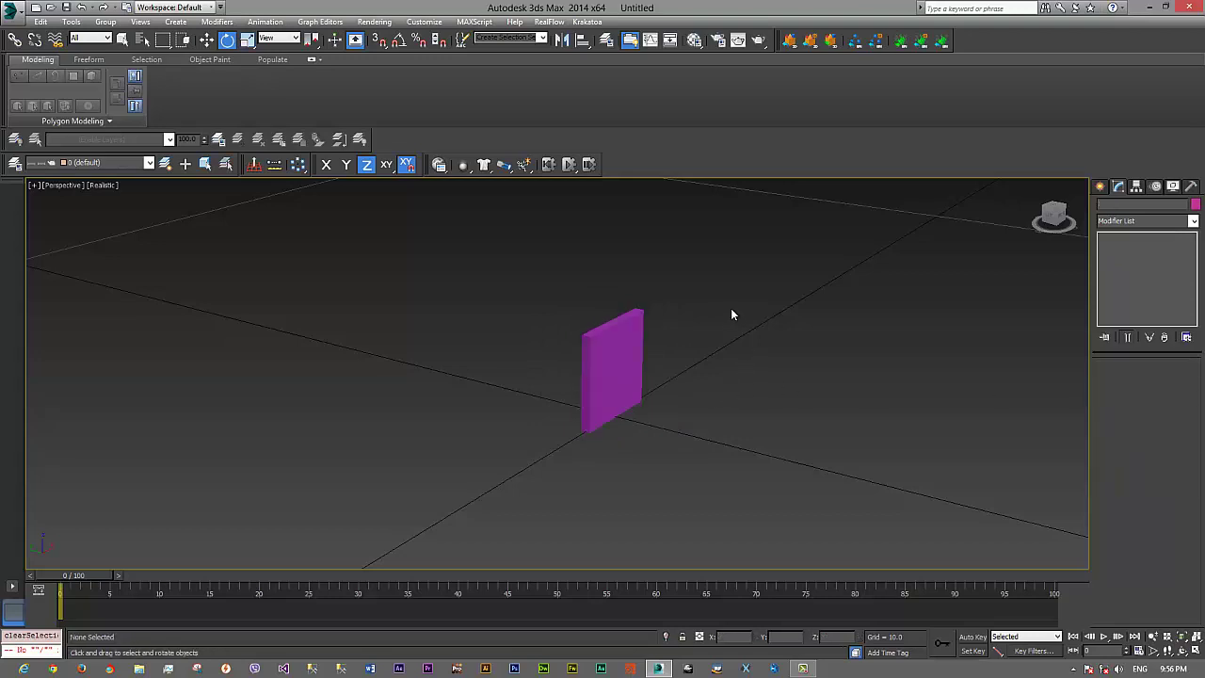
pyautogui.moveTo(592, 359); pyautogui.dragTo(593, 361)
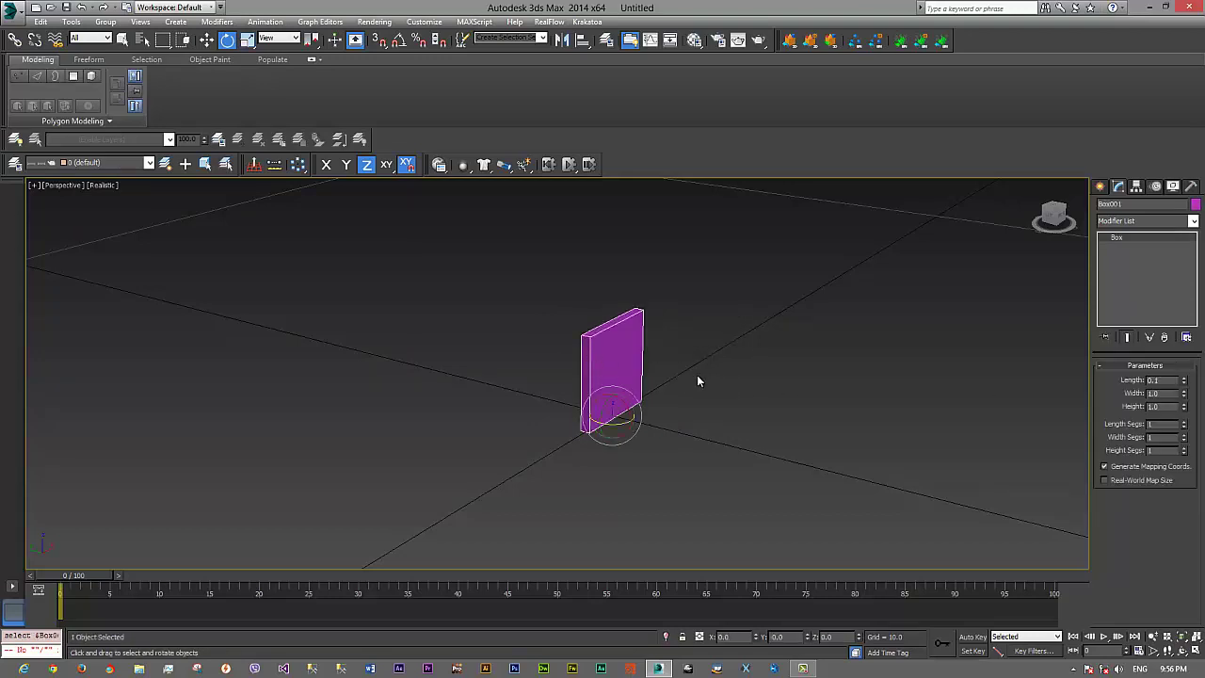
pyautogui.click(1190, 667)
pyautogui.moveTo(741, 265)
pyautogui.mouseDown(button='middle')
pyautogui.moveTo(844, 277)
pyautogui.moveTo(826, 313)
pyautogui.mouseUp(button='middle')
pyautogui.scroll(3, 840, 279)
# Step: Toggle Affect Pivot Only on and off, then apply Reset XForm to the plate
pyautogui.click(1136, 187)
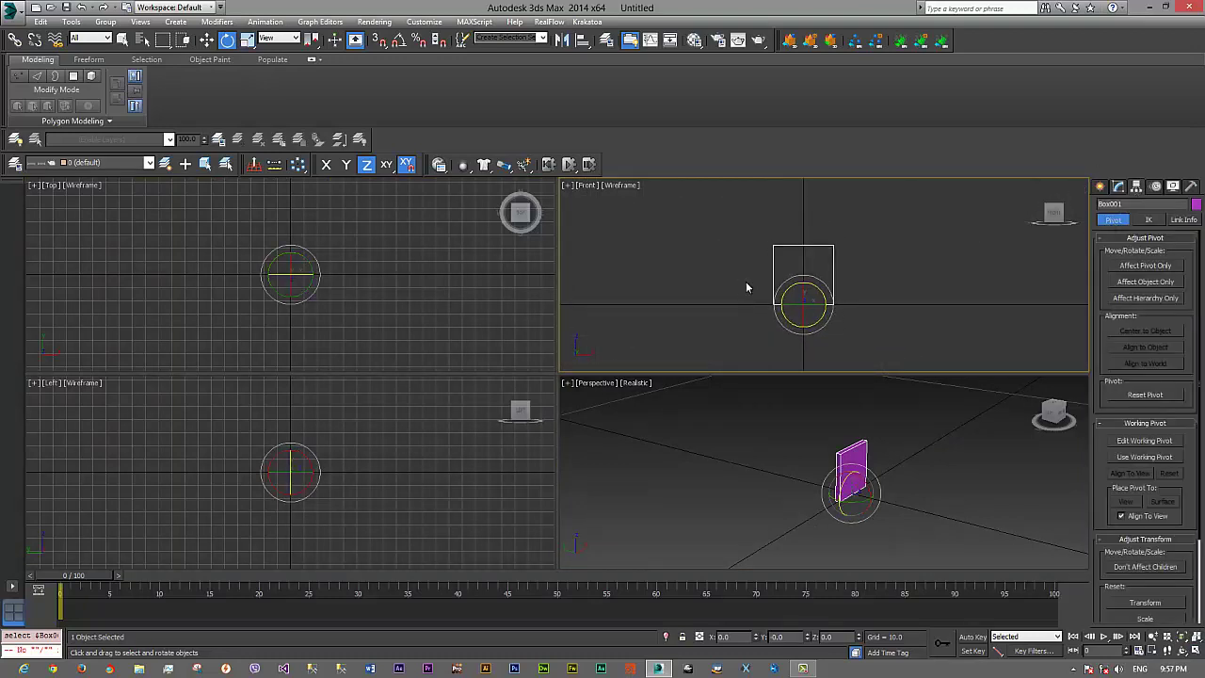
pyautogui.click(1139, 269)
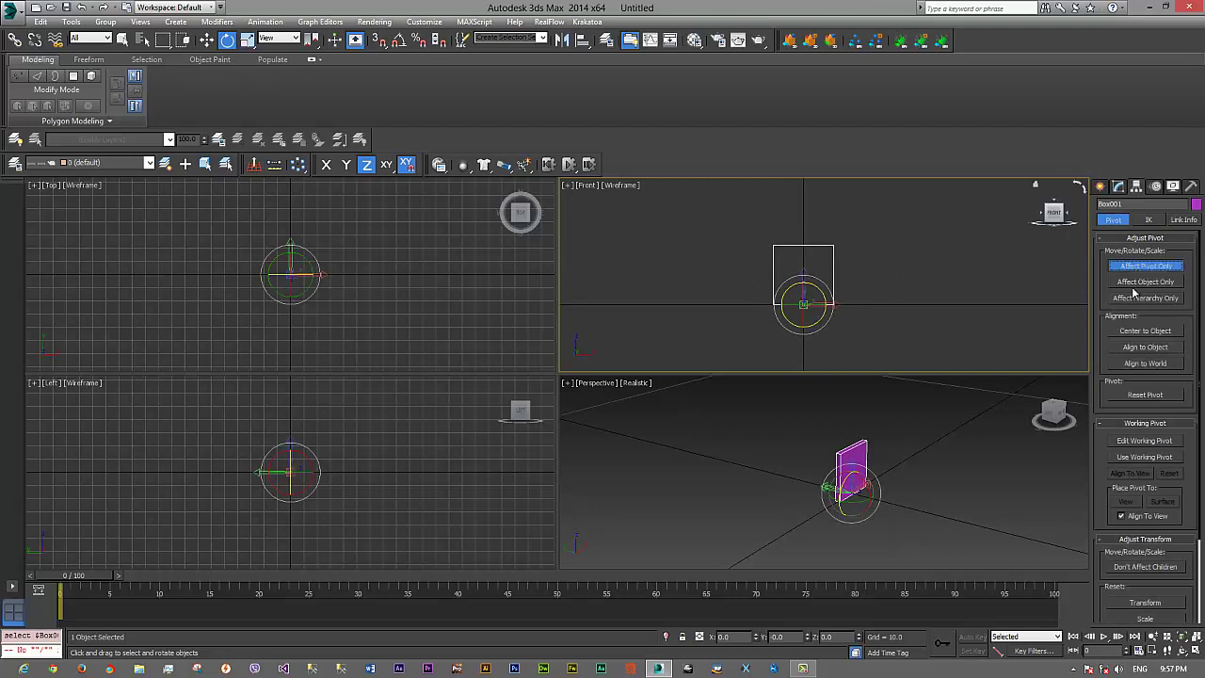
pyautogui.click(1126, 268)
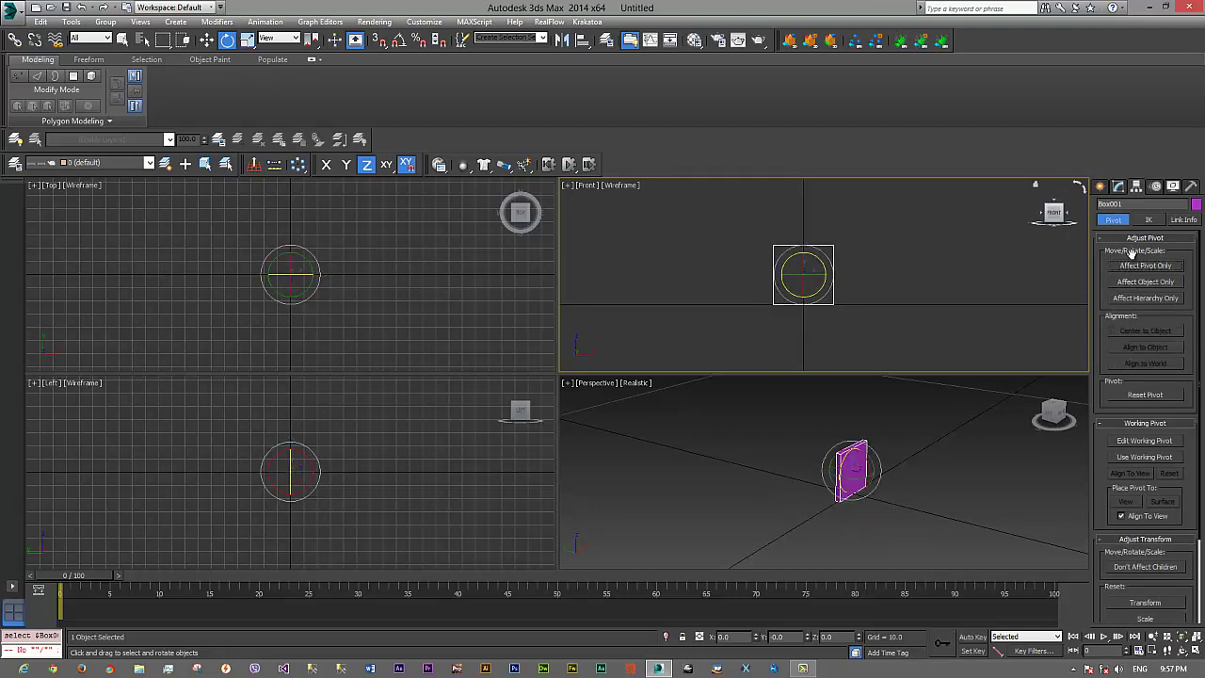
pyautogui.click(1191, 186)
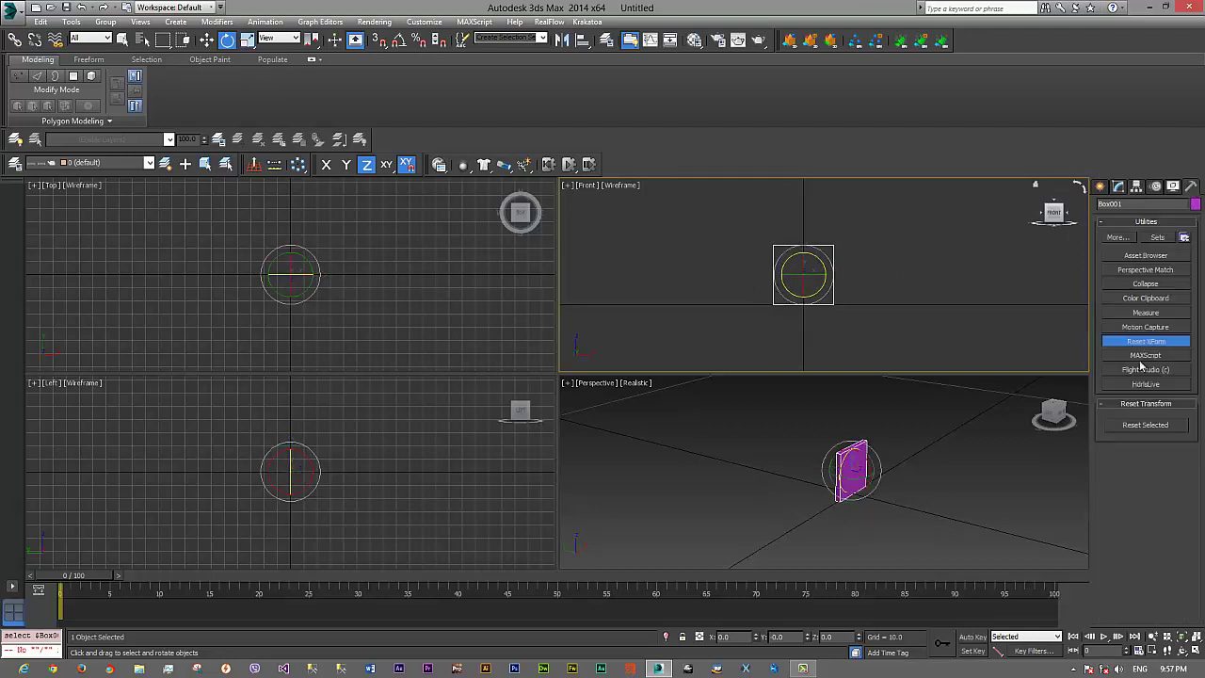
pyautogui.click(1144, 425)
pyautogui.click(1117, 186)
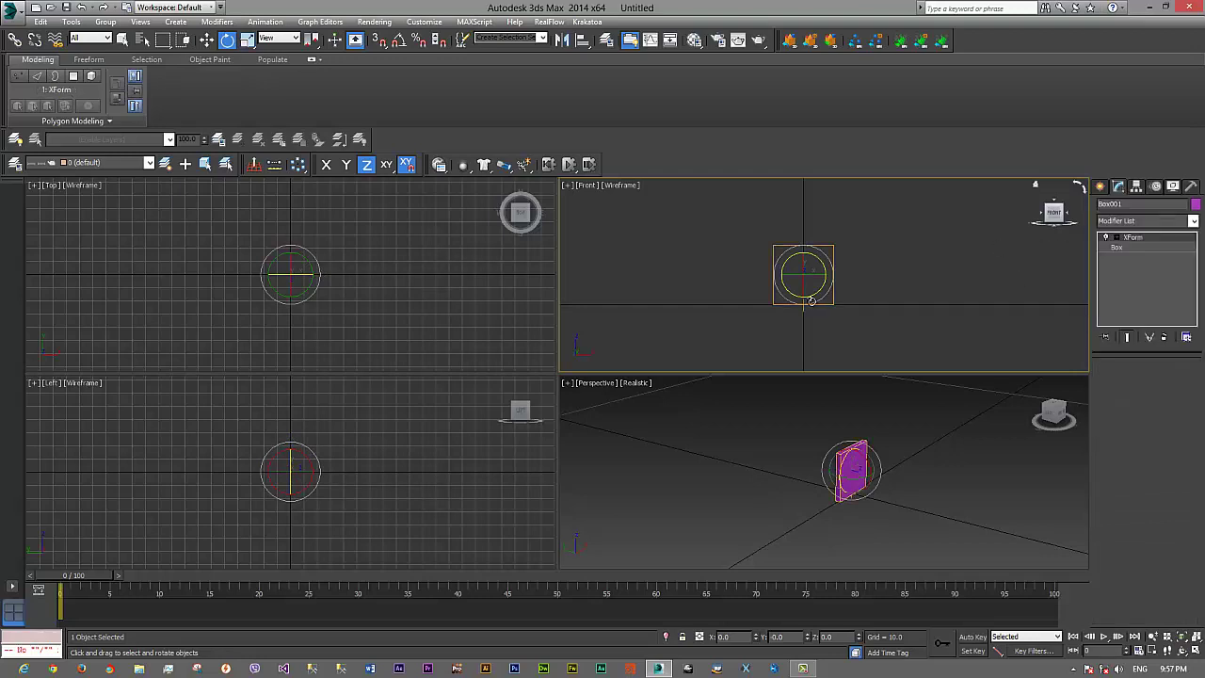
# Step: Convert the plate to an Editable Poly from the Front view quad menu
pyautogui.rightClick(781, 287)
pyautogui.moveTo(819, 401)
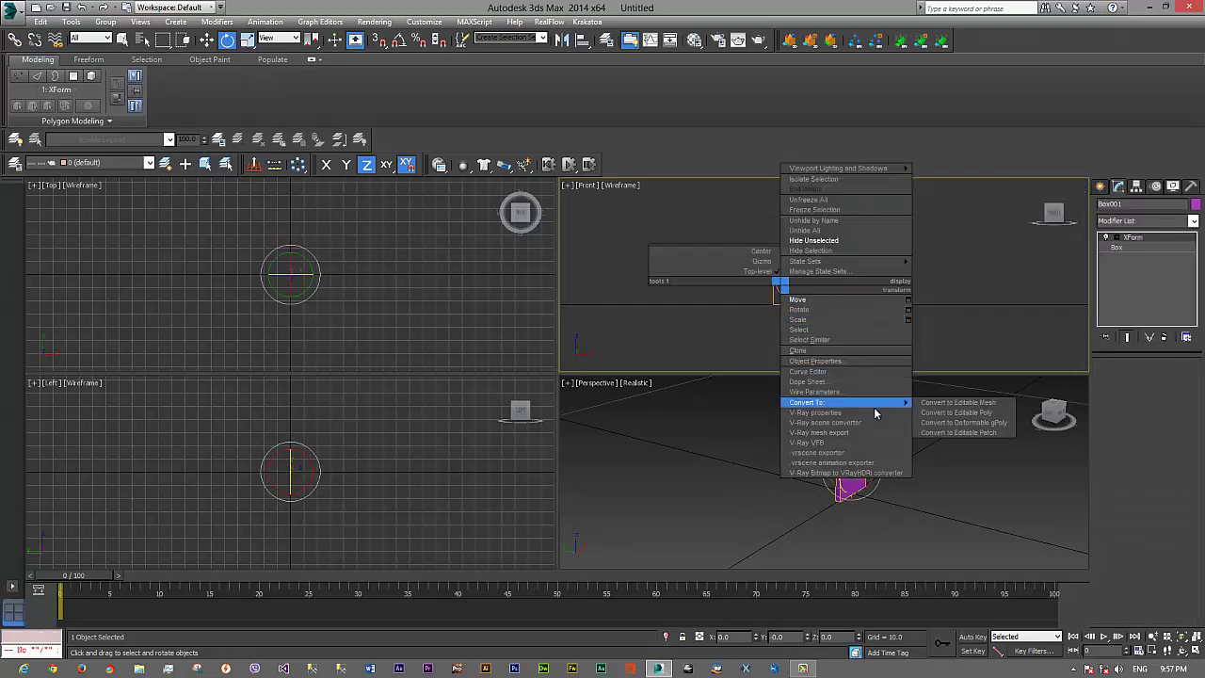
pyautogui.click(930, 407)
pyautogui.rightClick(848, 299)
# Step: Switch to Move and maximize the Front view, panning to frame the plate
pyautogui.click(859, 312)
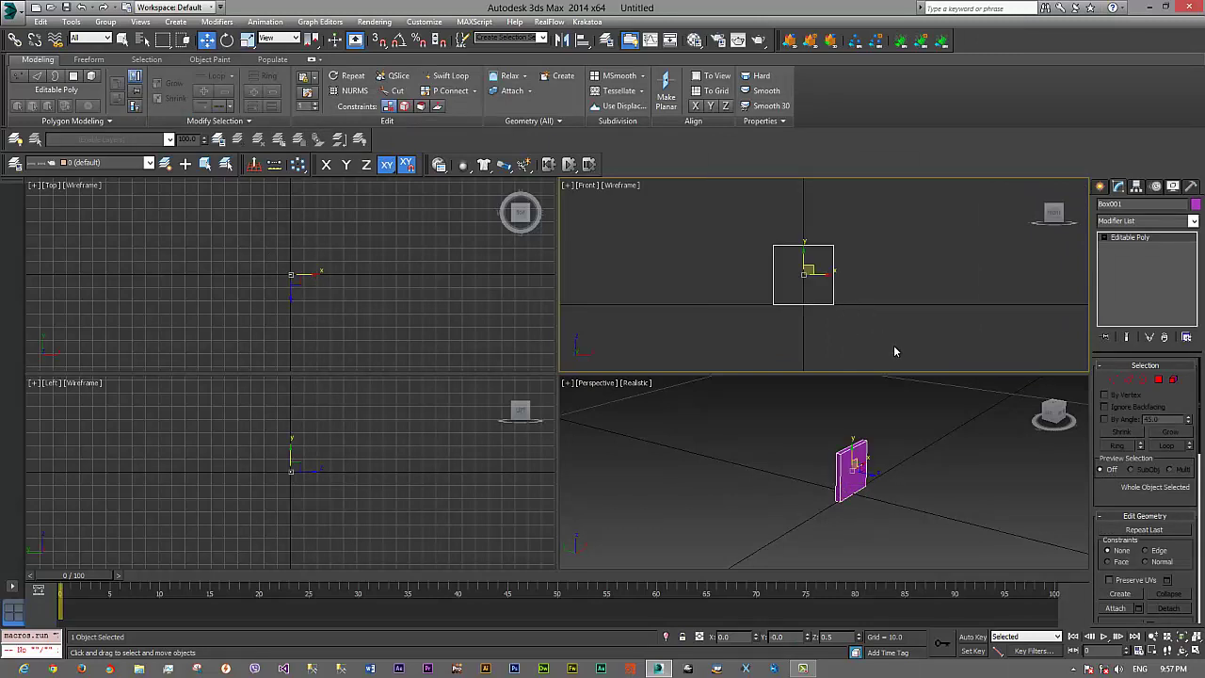
pyautogui.hotkey('alt', 'w')
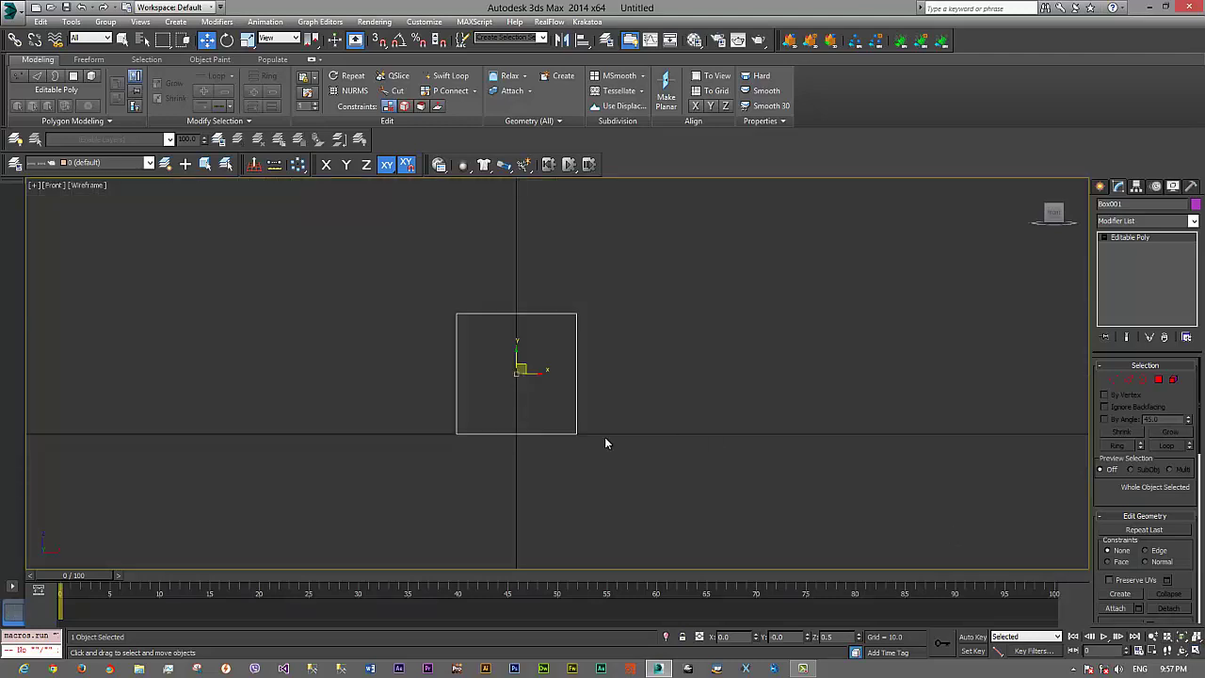
pyautogui.moveTo(605, 443); pyautogui.dragTo(671, 434, button='middle')
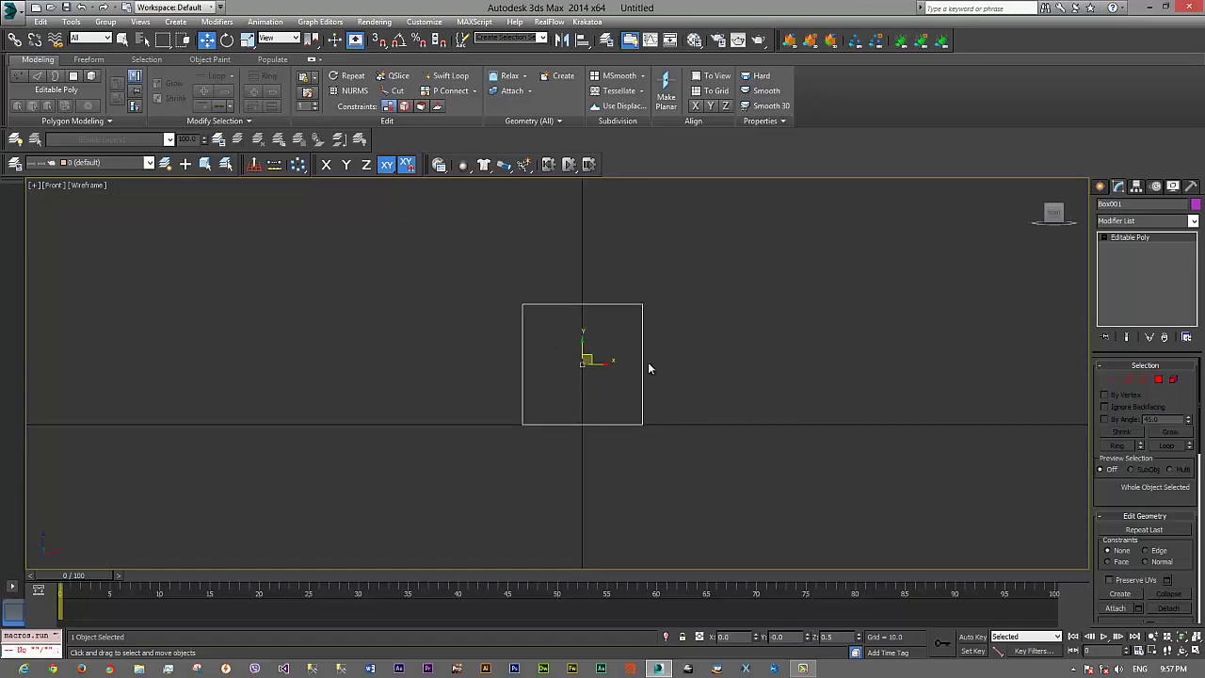
# Step: Trial-rotate the plate about -23° and raise it, undo, then pick Select and Rotate
pyautogui.rightClick(585, 363)
pyautogui.click(621, 385)
pyautogui.moveTo(603, 345); pyautogui.dragTo(627, 403)
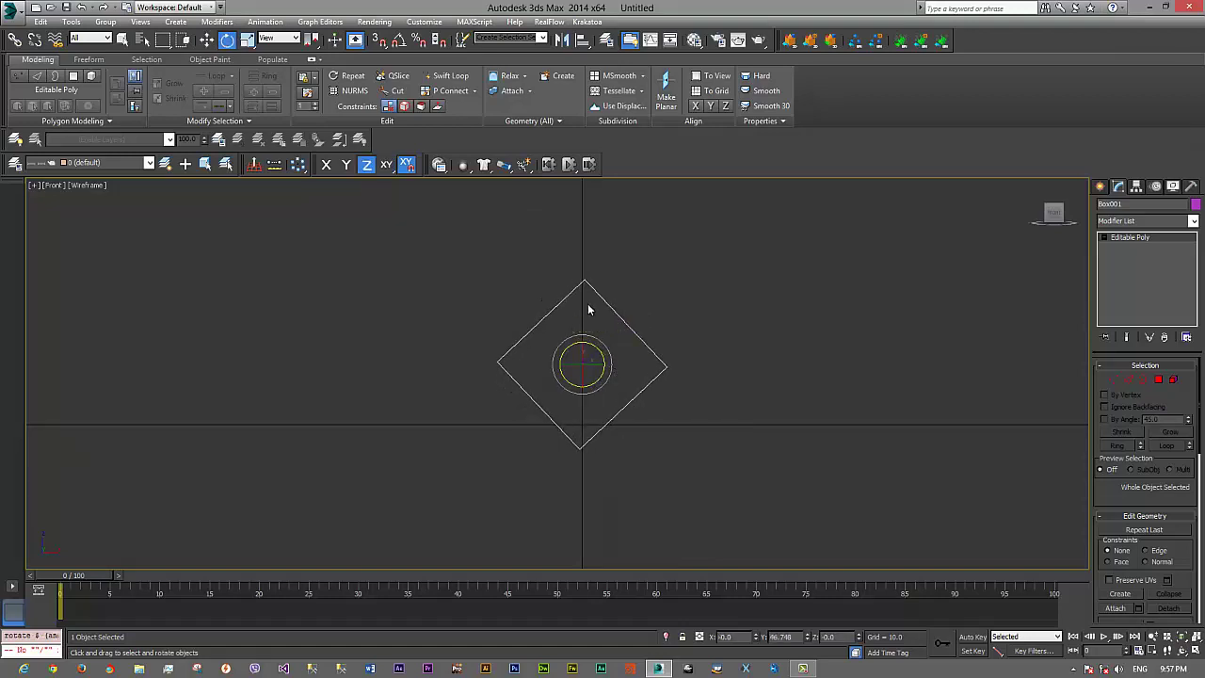
pyautogui.rightClick(583, 393)
pyautogui.click(595, 406)
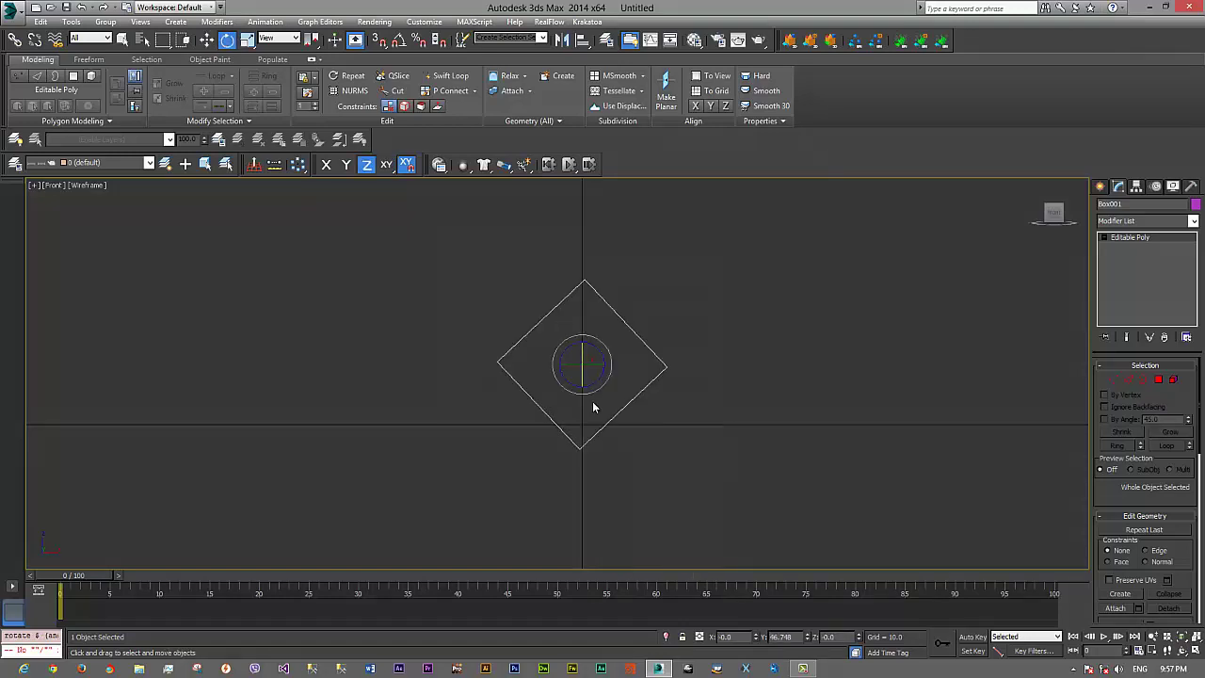
pyautogui.moveTo(583, 349); pyautogui.dragTo(583, 325)
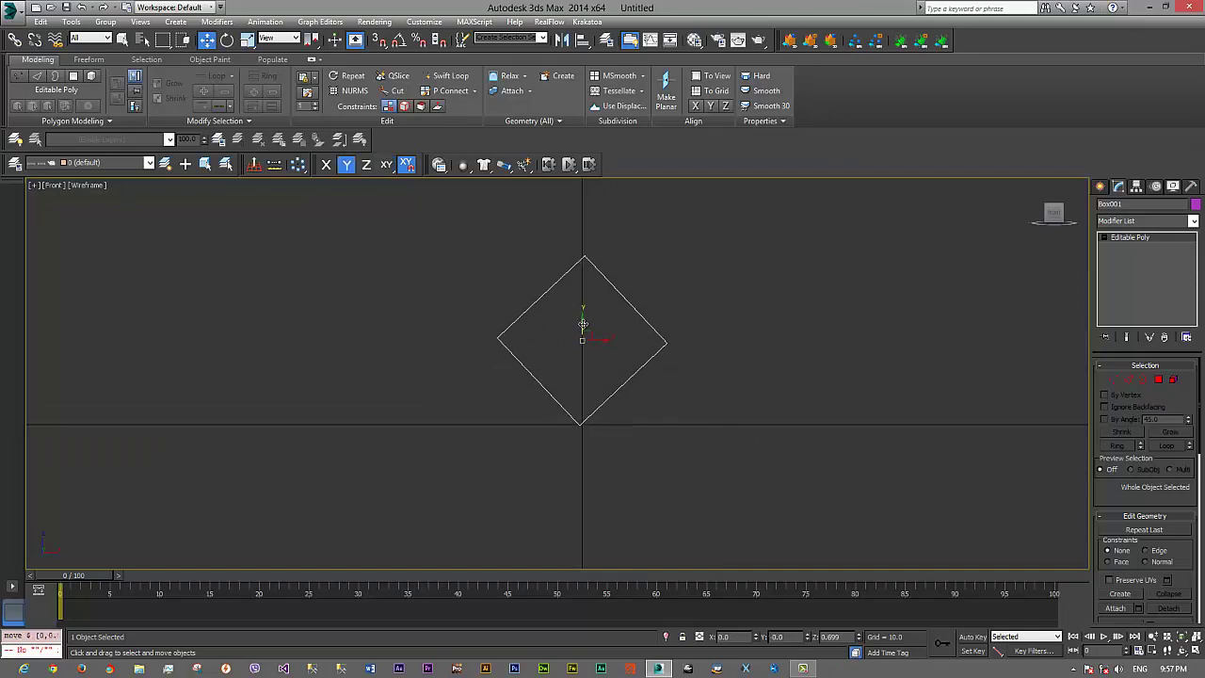
pyautogui.hotkey('ctrl', 'z')
pyautogui.hotkey('ctrl', 'z')
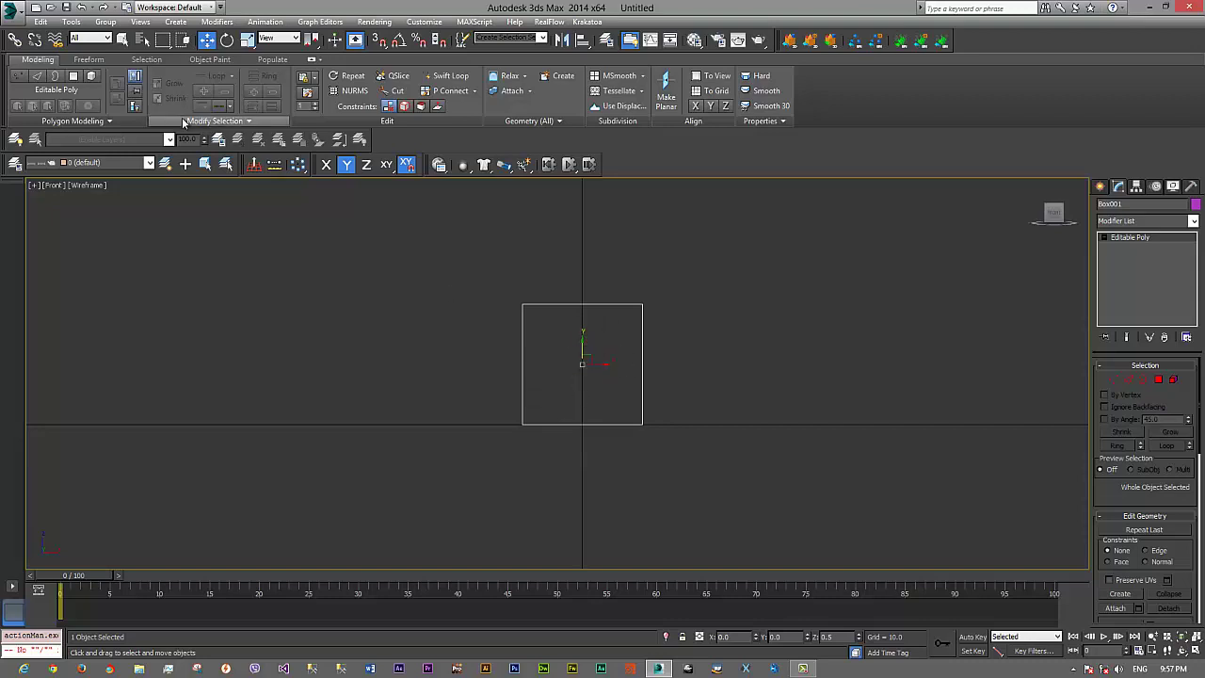
pyautogui.click(227, 39)
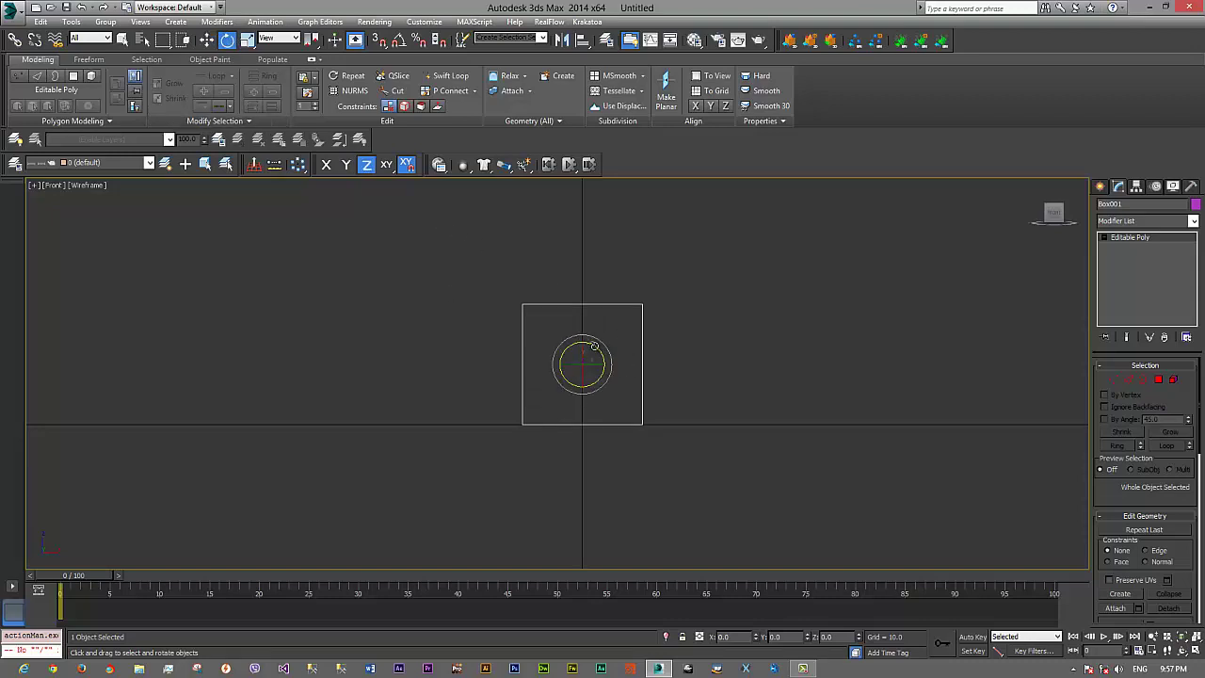
# Step: Turn on Angle Snap, undoing trial rotate and move nudges of the box
pyautogui.moveTo(594, 348); pyautogui.dragTo(603, 350)
pyautogui.hotkey('ctrl', 'z')
pyautogui.click(399, 39)
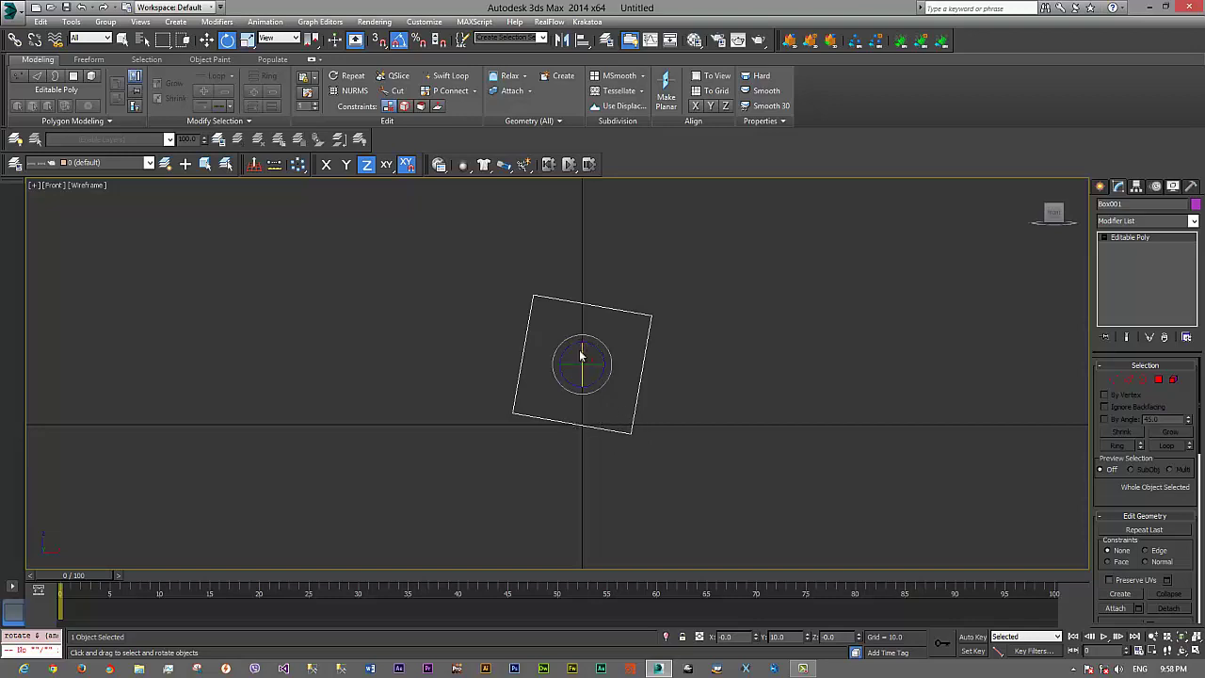
pyautogui.press('w')
pyautogui.moveTo(581, 348); pyautogui.dragTo(584, 335)
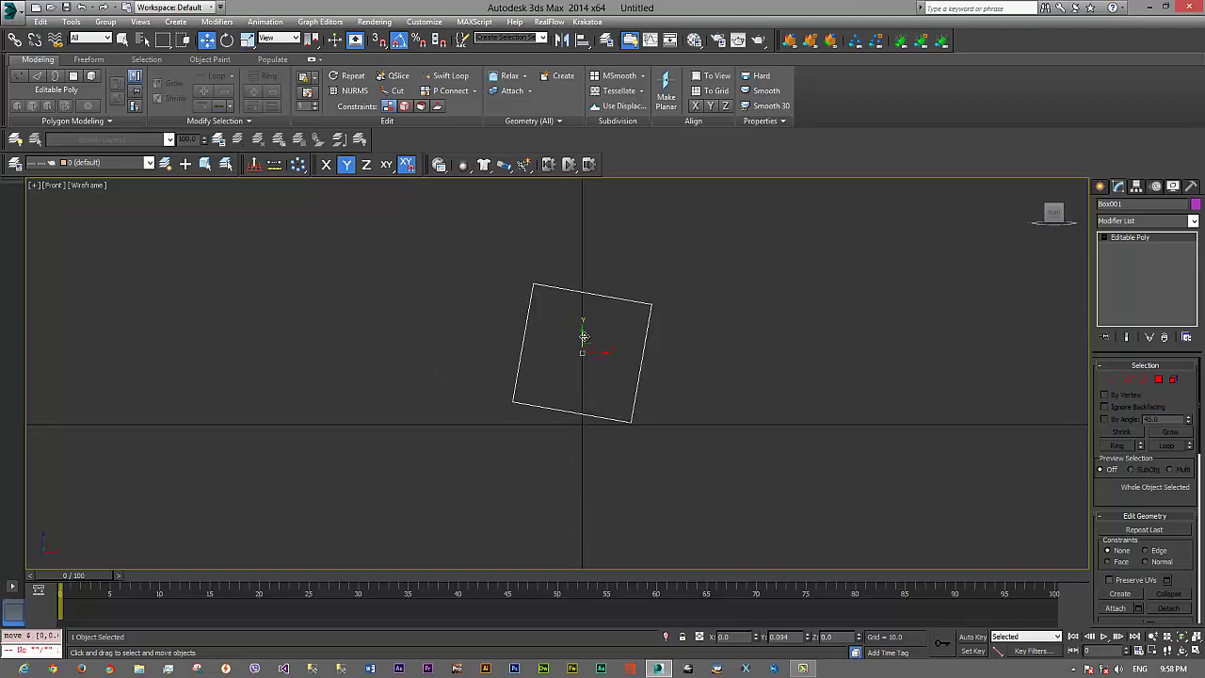
pyautogui.hotkey('ctrl', 'z')
# Step: Rotate the box 45° about Z into a diamond and nudge it up along Y
pyautogui.rightClick(585, 359)
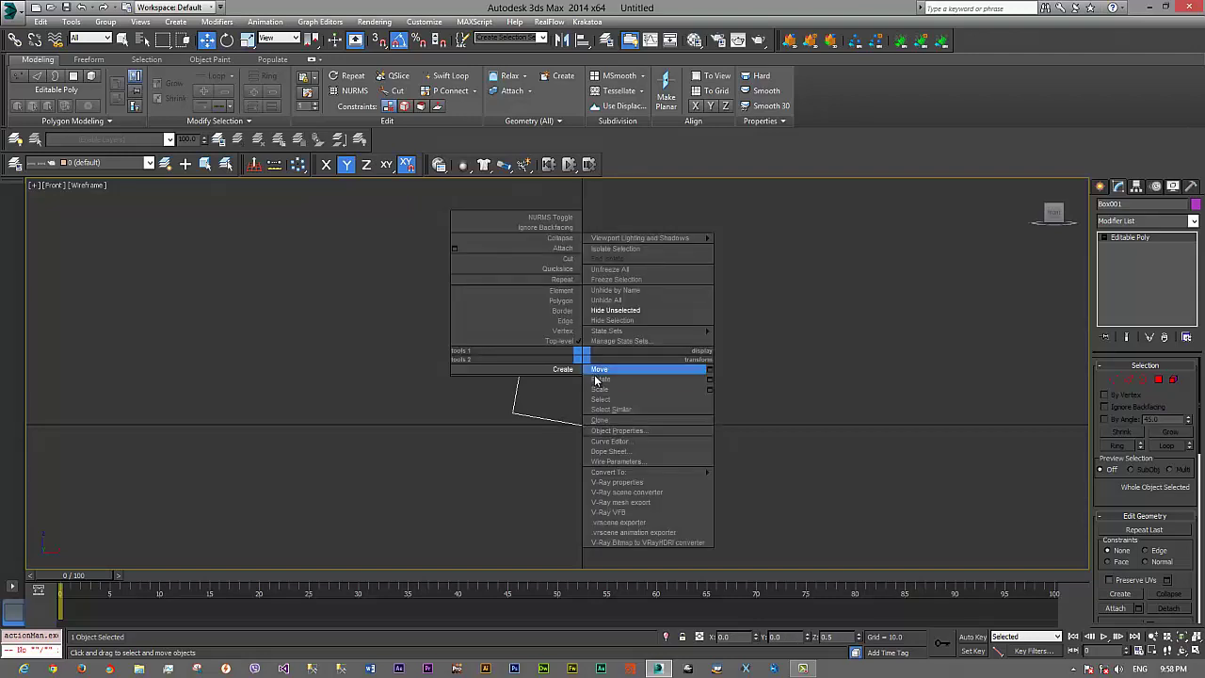
pyautogui.click(608, 377)
pyautogui.moveTo(604, 352); pyautogui.dragTo(607, 367)
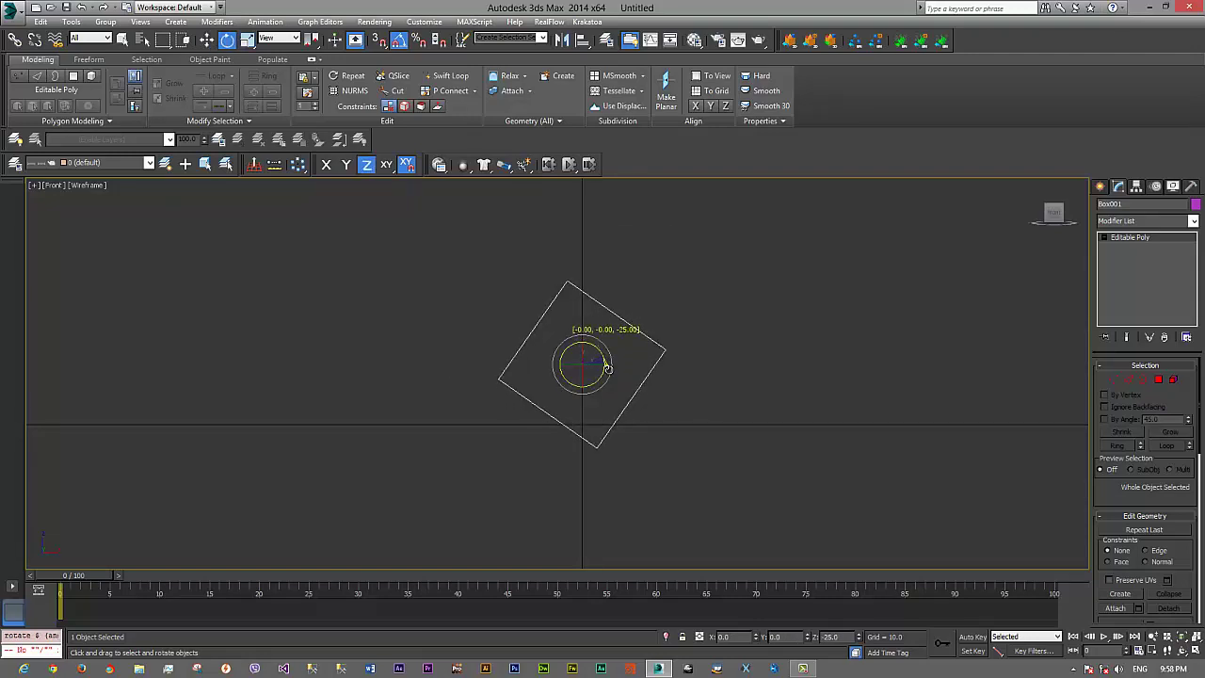
pyautogui.click(603, 360)
pyautogui.moveTo(603, 359); pyautogui.dragTo(608, 410)
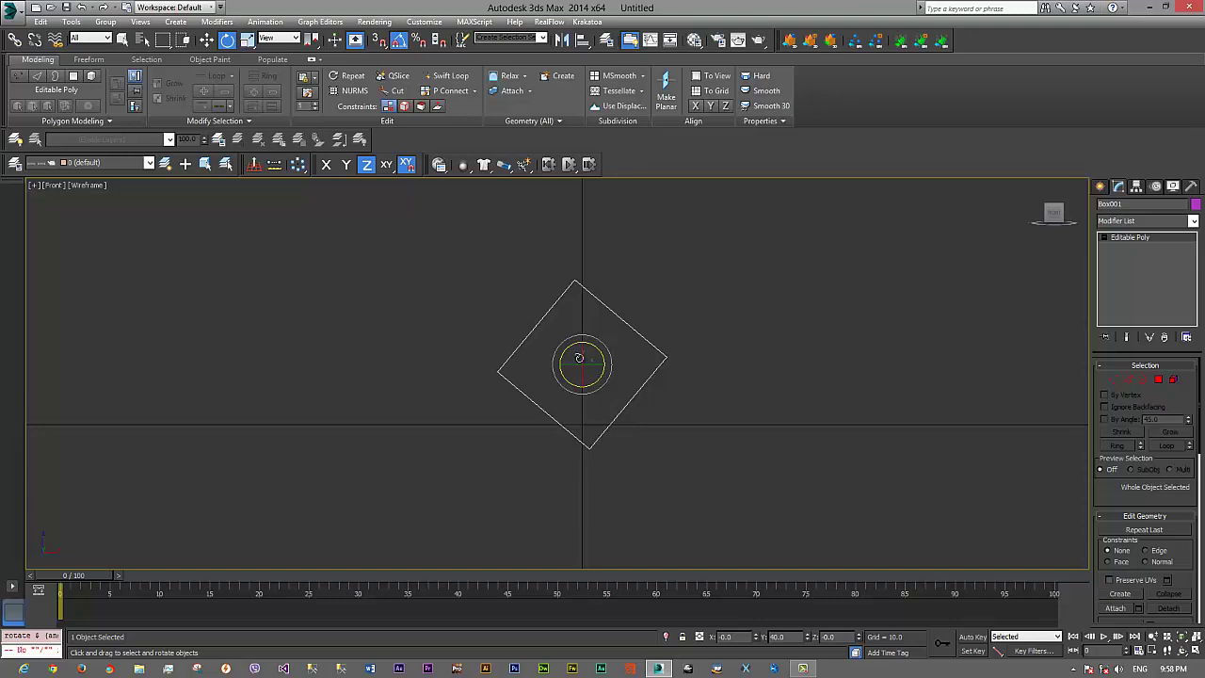
pyautogui.rightClick(585, 386)
pyautogui.click(602, 400)
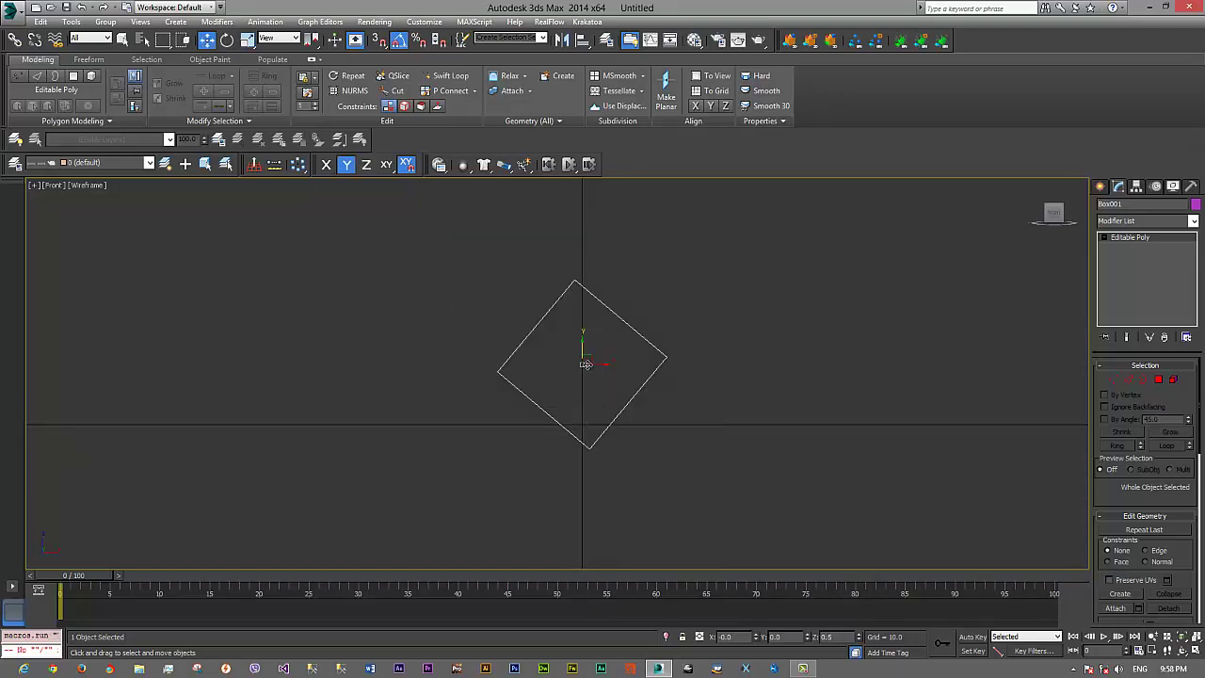
pyautogui.moveTo(581, 346)
pyautogui.mouseDown()
pyautogui.moveTo(581, 325)
pyautogui.moveTo(581, 351)
pyautogui.mouseUp()
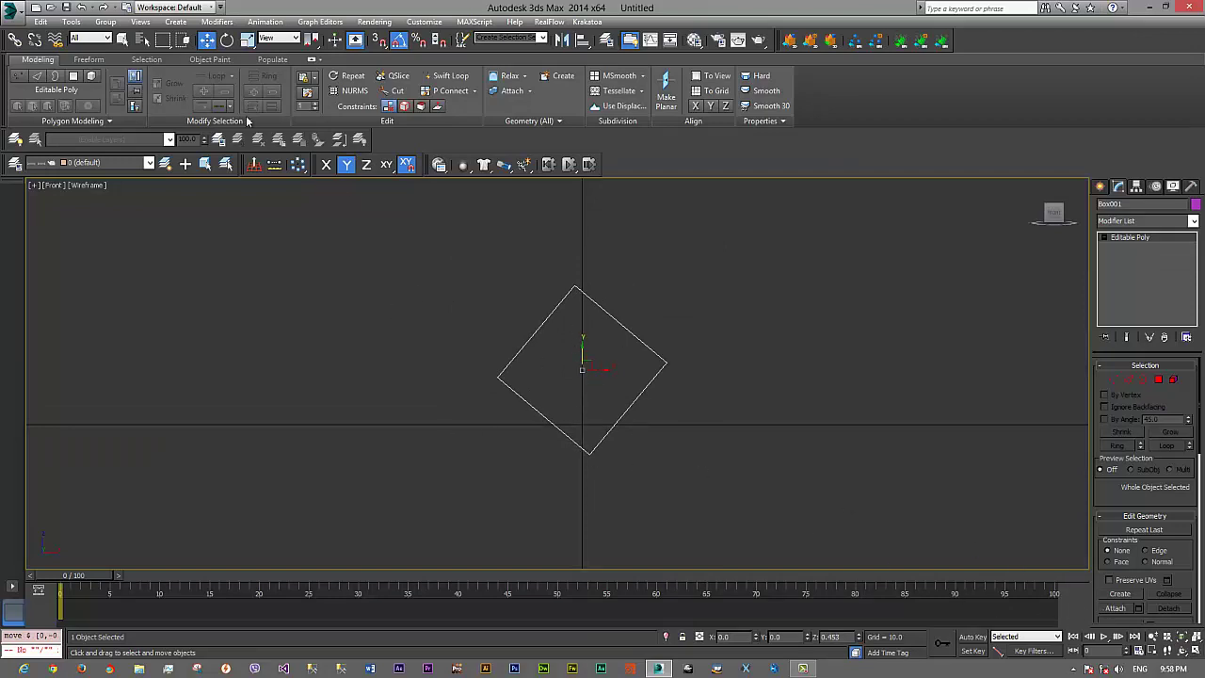
# Step: Switch to World coordinates and rotate the box 40° about Y in the Perspective view
pyautogui.click(276, 39)
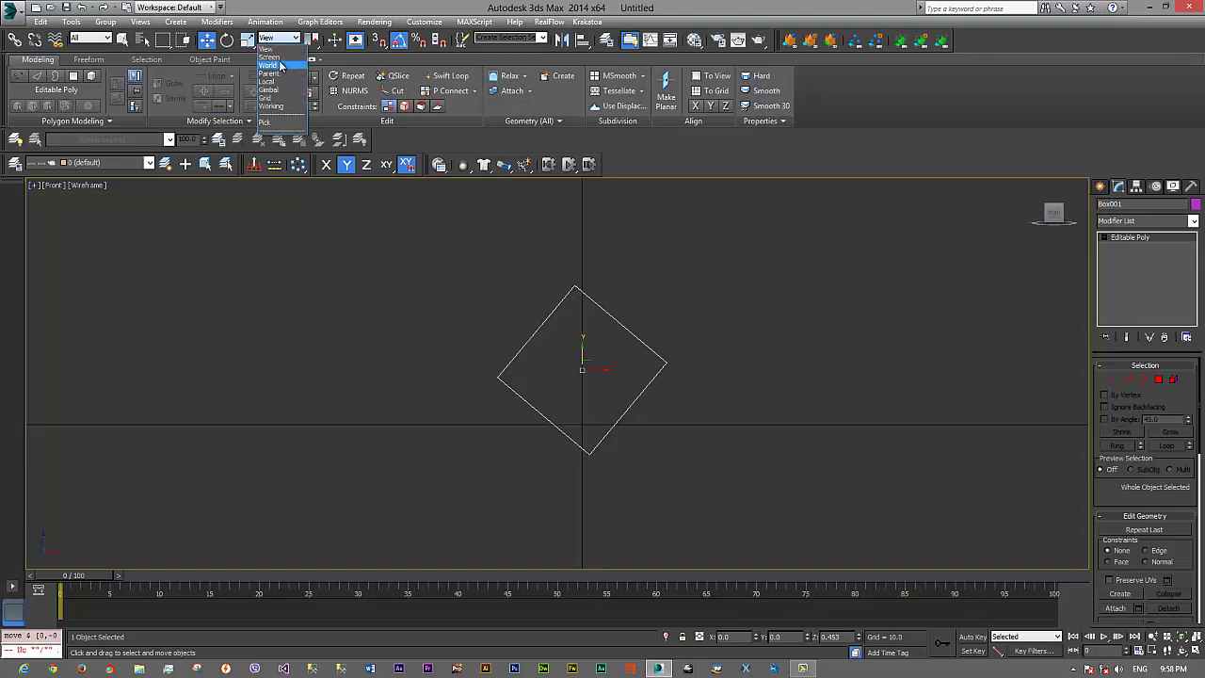
pyautogui.click(268, 65)
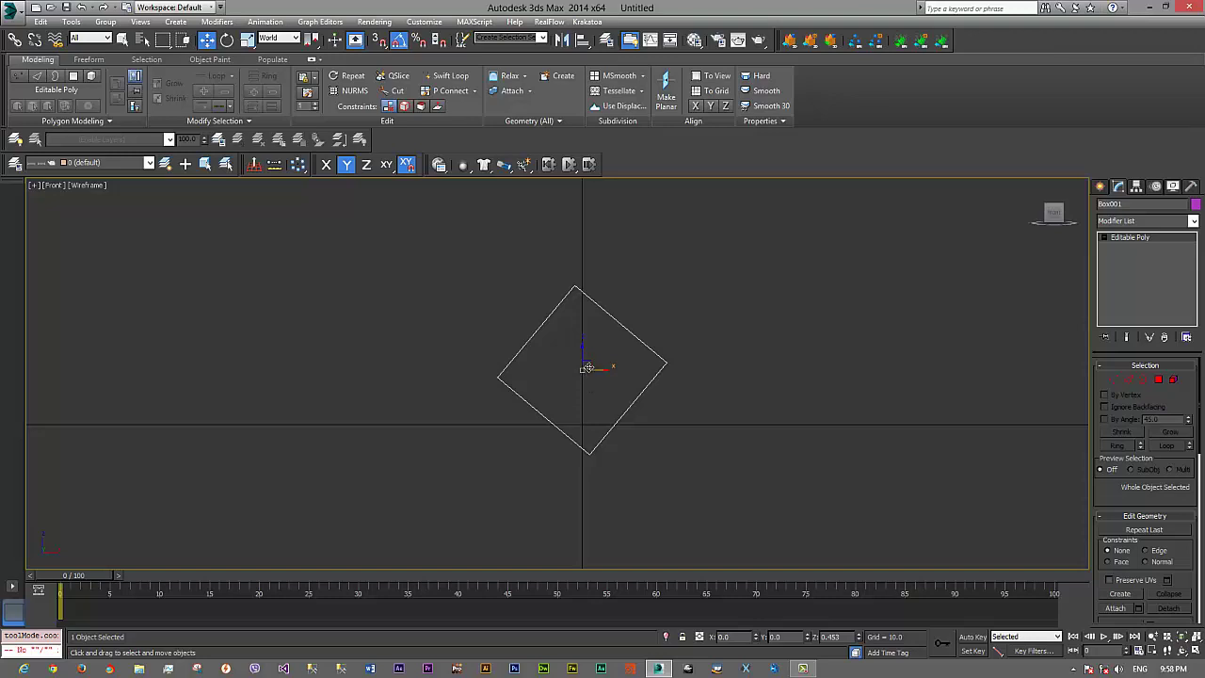
pyautogui.rightClick(590, 370)
pyautogui.click(607, 389)
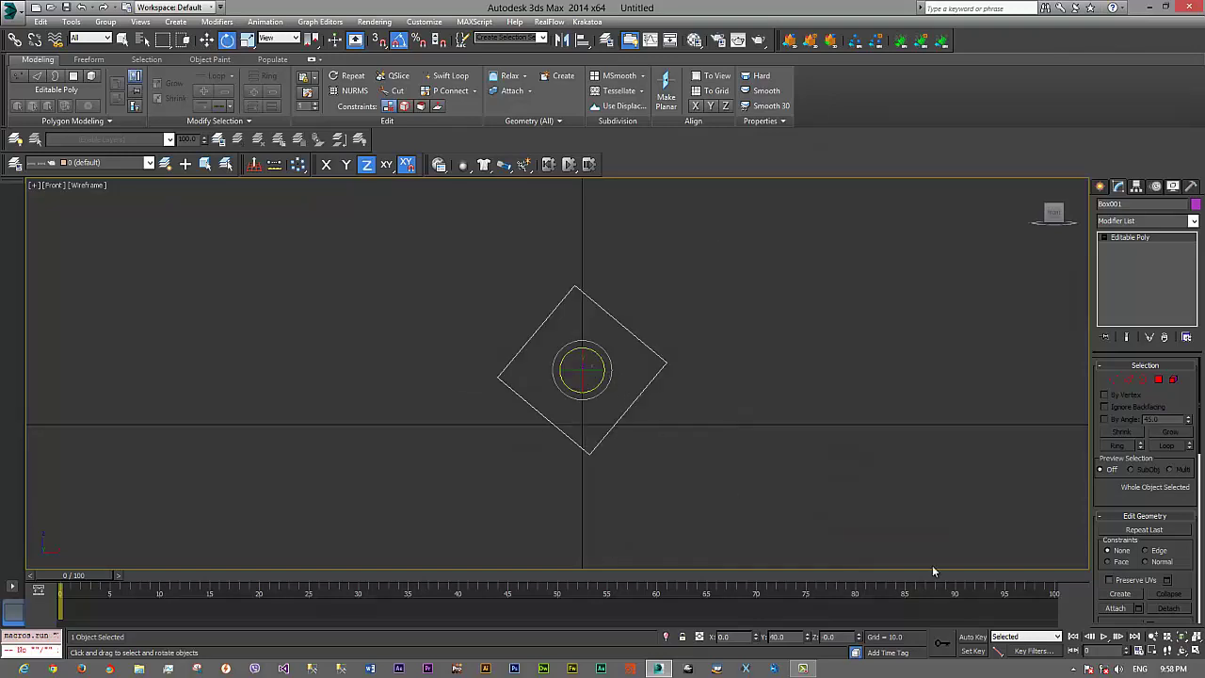
pyautogui.click(1191, 650)
pyautogui.rightClick(902, 513)
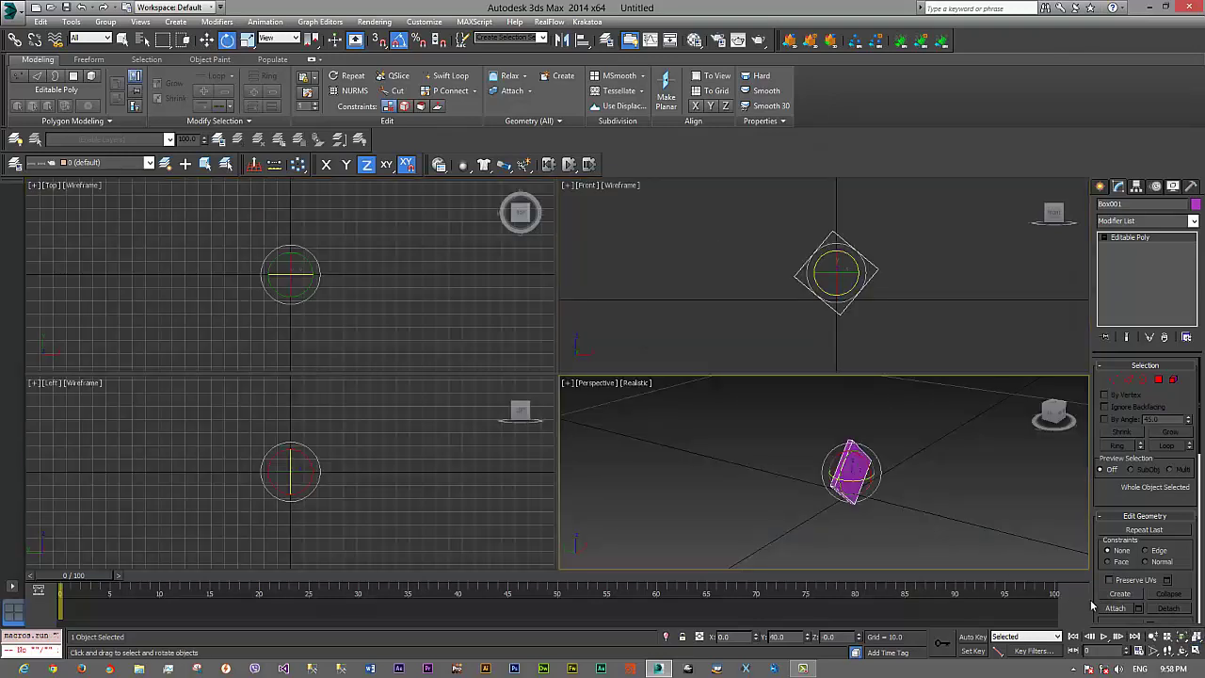
pyautogui.click(1188, 649)
pyautogui.moveTo(680, 393); pyautogui.dragTo(612, 419)
pyautogui.rightClick(613, 420)
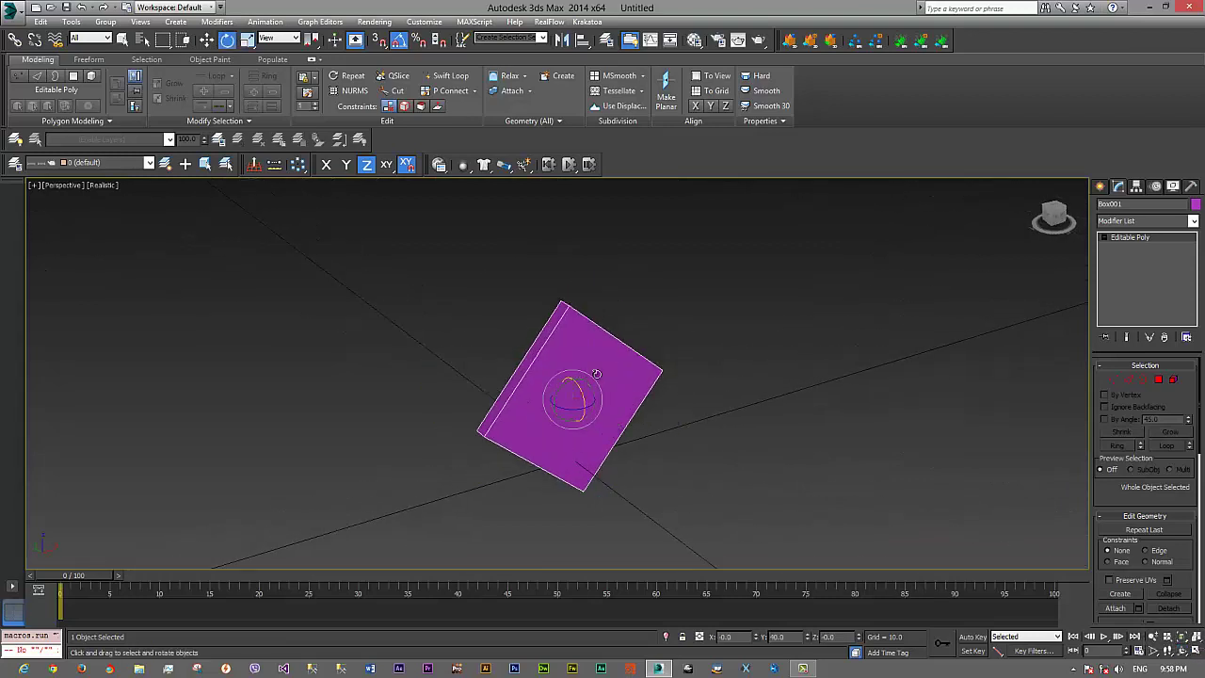
pyautogui.moveTo(560, 389)
pyautogui.mouseDown()
pyautogui.moveTo(571, 378)
pyautogui.moveTo(555, 384)
pyautogui.mouseUp()
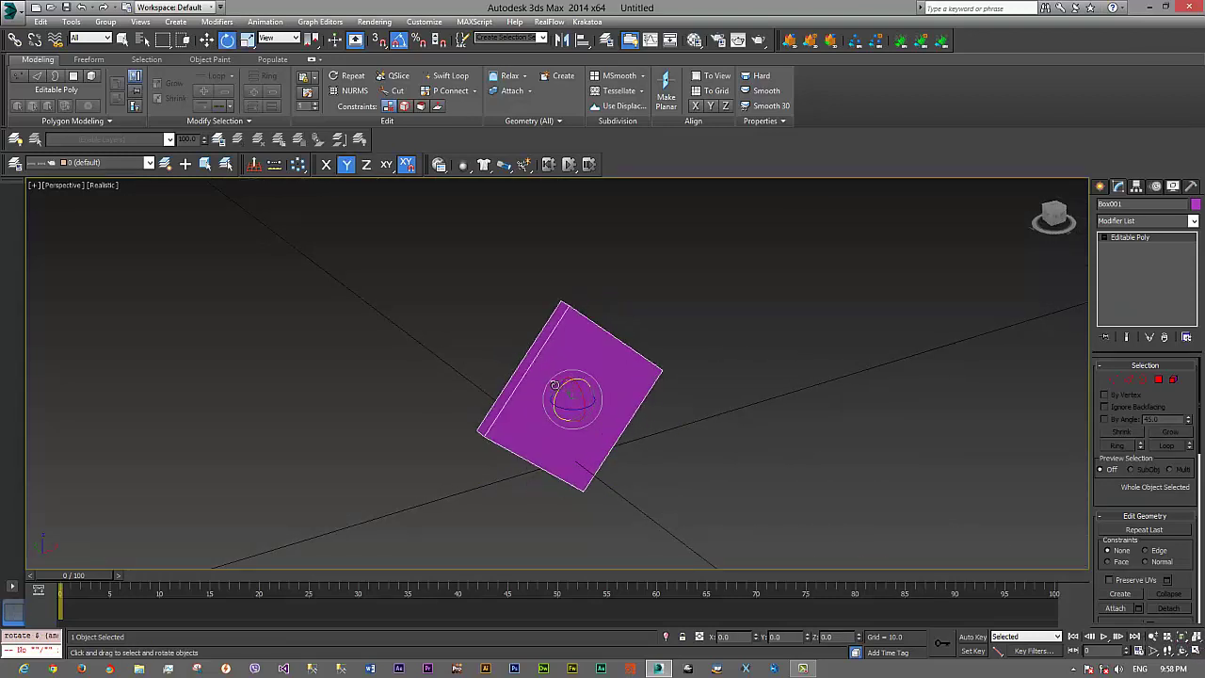
# Step: Back in four views, move the box along Z to 0.7 in the Front view
pyautogui.click(1195, 650)
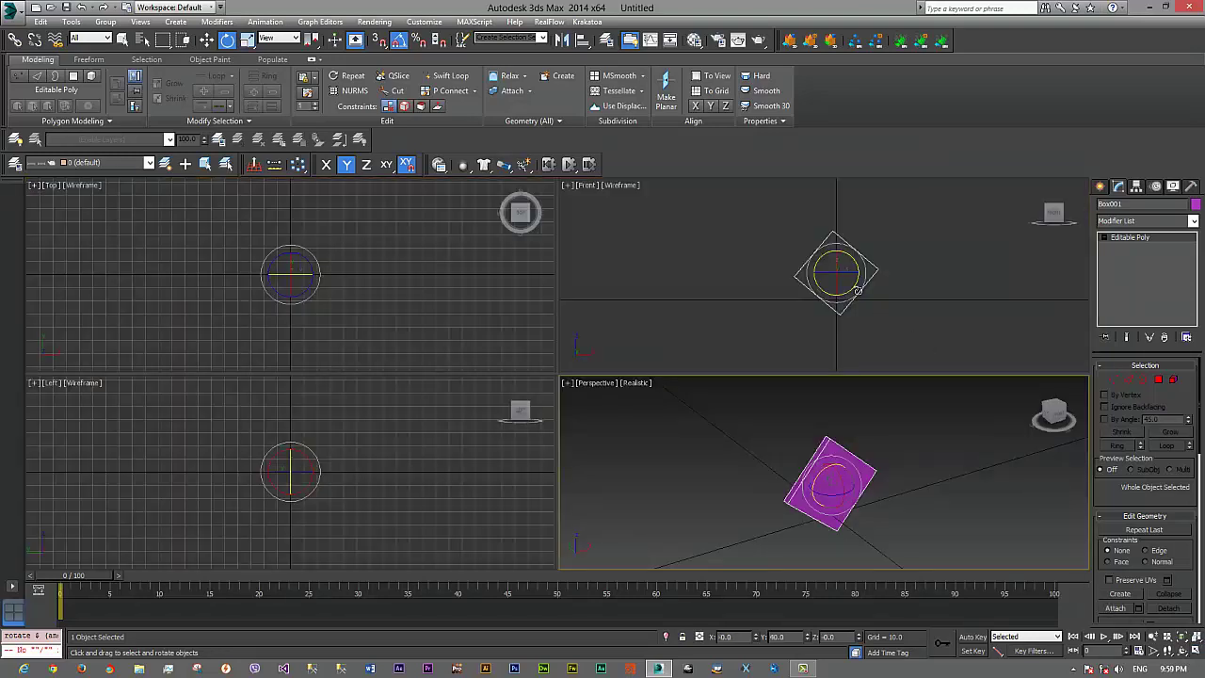
pyautogui.rightClick(858, 300)
pyautogui.rightClick(855, 304)
pyautogui.click(875, 323)
pyautogui.scroll(3, 859, 340)
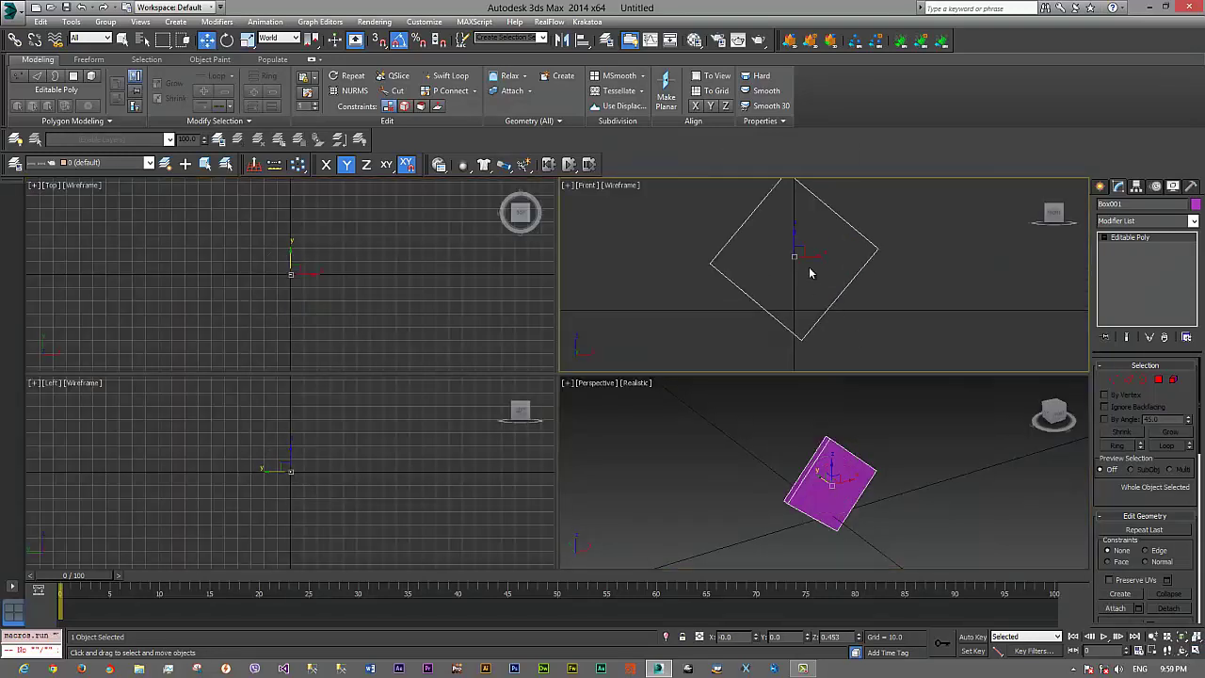
pyautogui.moveTo(799, 261); pyautogui.dragTo(798, 230)
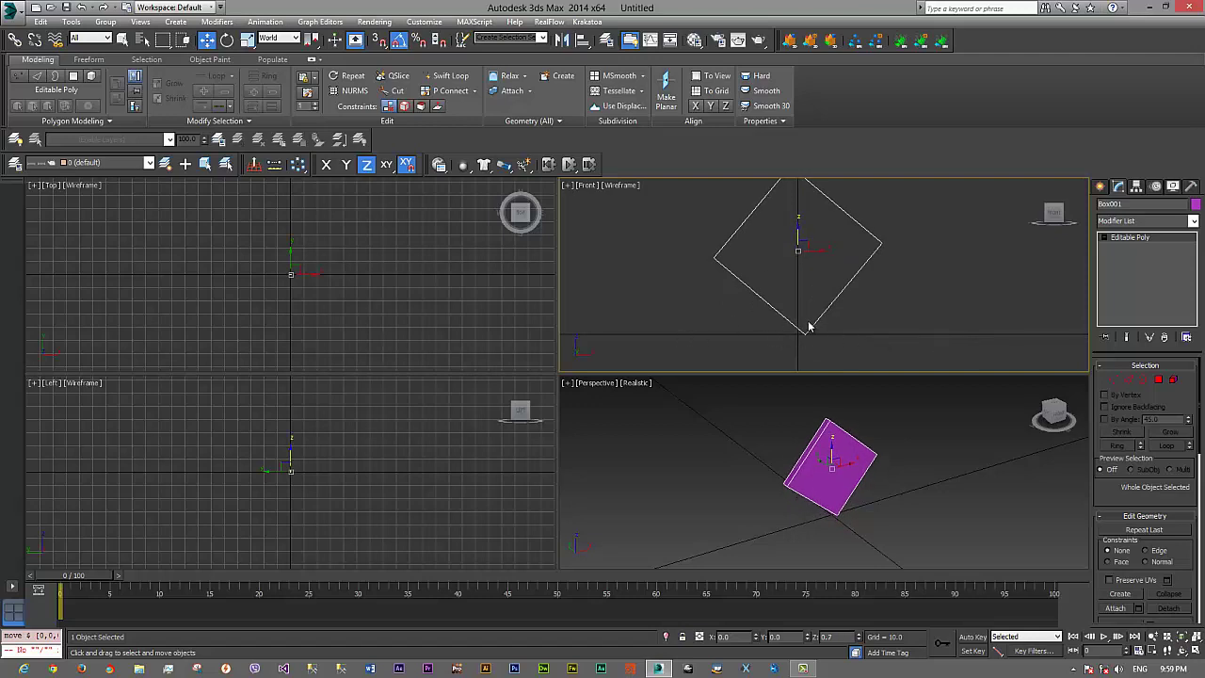
pyautogui.scroll(-3, 810, 325)
# Step: In the maximized Front viewport, rotate the diamond box back into an upright square
pyautogui.rightClick(815, 292)
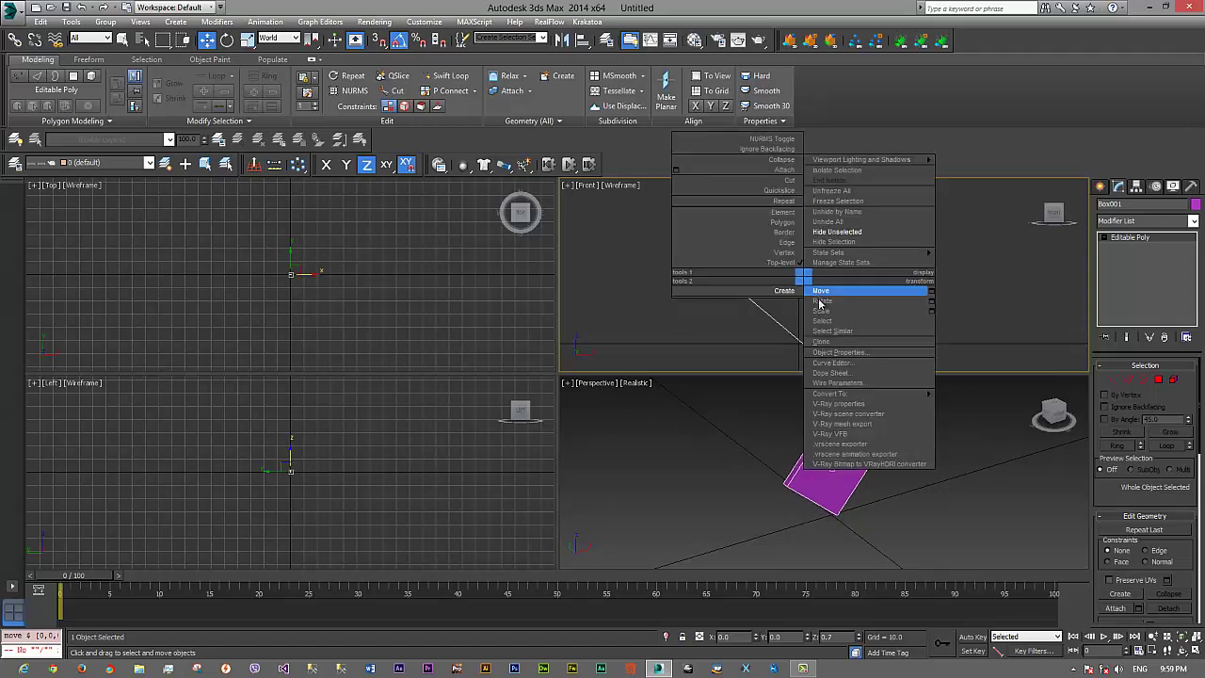
pyautogui.click(834, 313)
pyautogui.click(1194, 650)
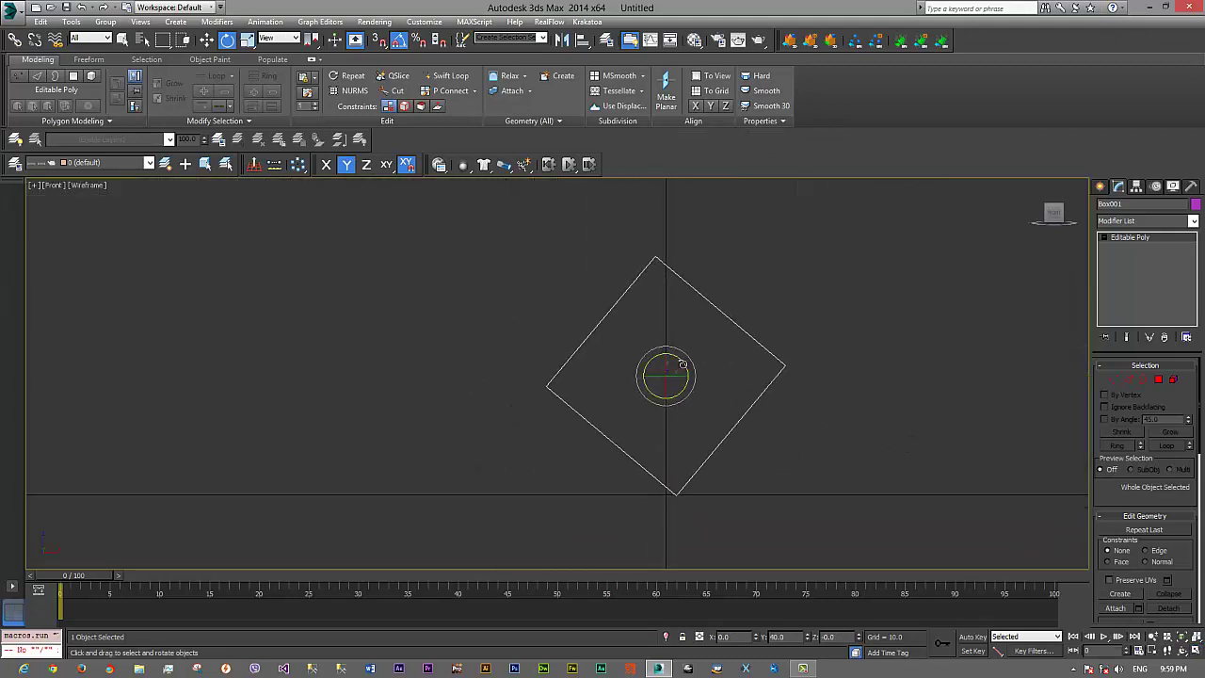
pyautogui.moveTo(690, 360); pyautogui.dragTo(685, 365)
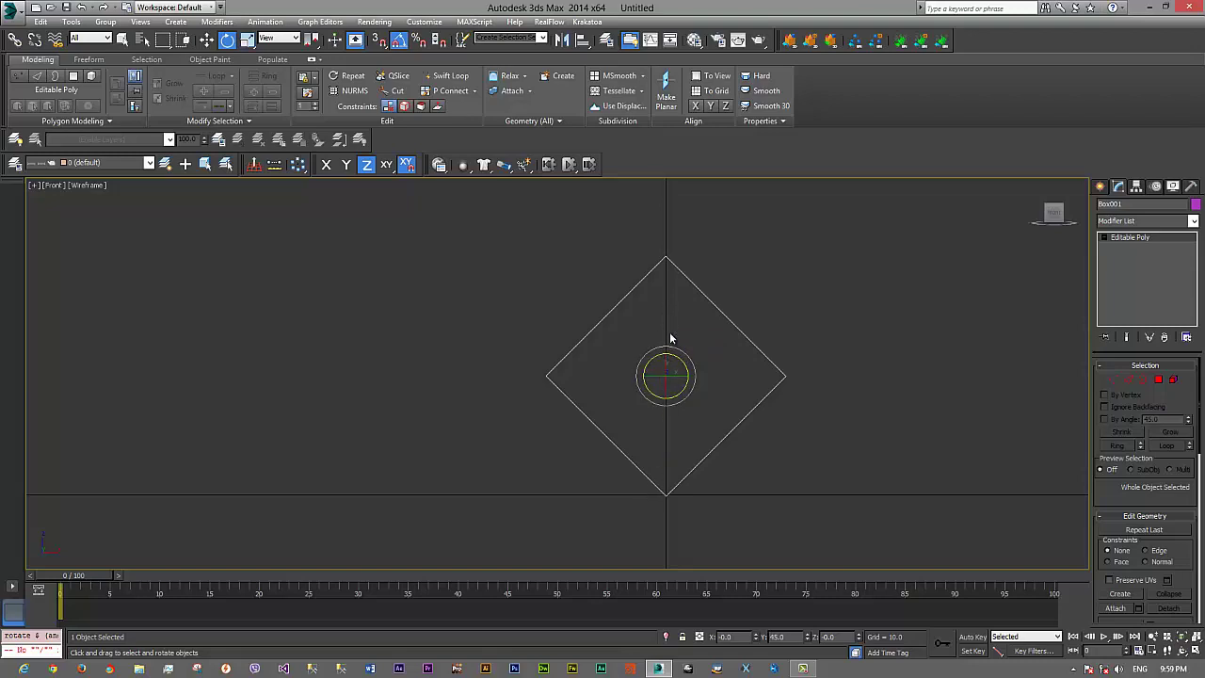
pyautogui.rightClick(639, 392)
pyautogui.click(656, 402)
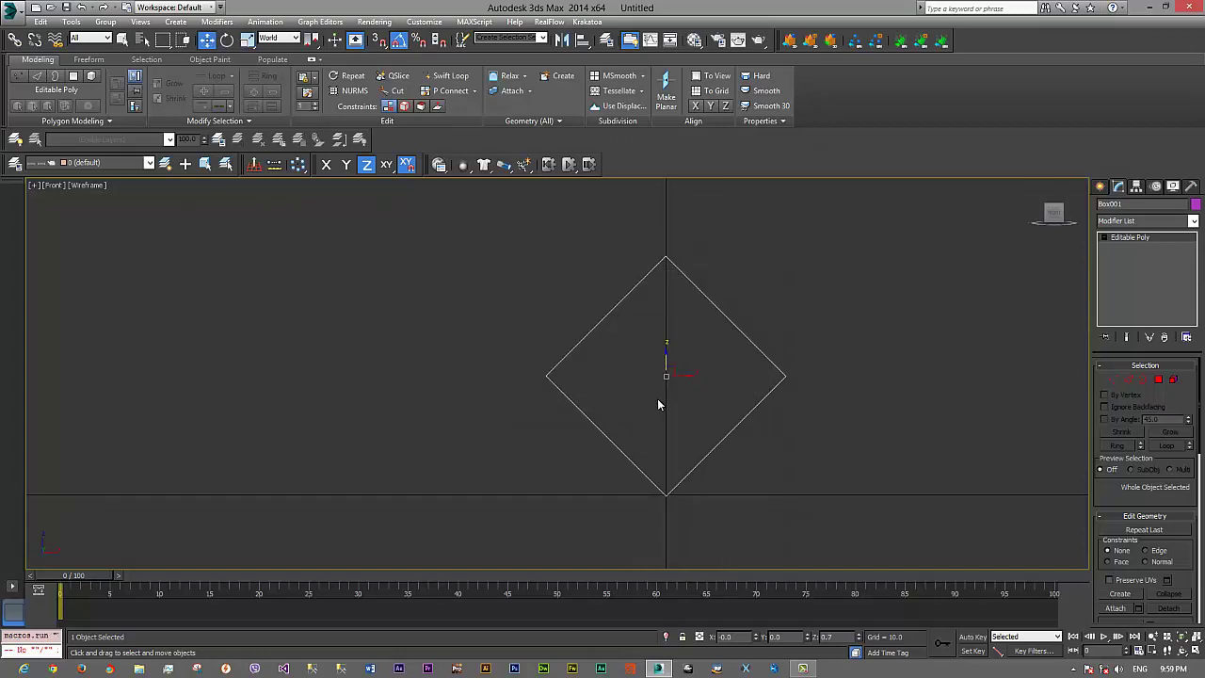
pyautogui.rightClick(659, 398)
pyautogui.click(674, 418)
pyautogui.moveTo(654, 359); pyautogui.dragTo(665, 388)
# Step: Move Box001 up along Z to about 0.504 and pan the Front view left
pyautogui.rightClick(637, 381)
pyautogui.click(651, 391)
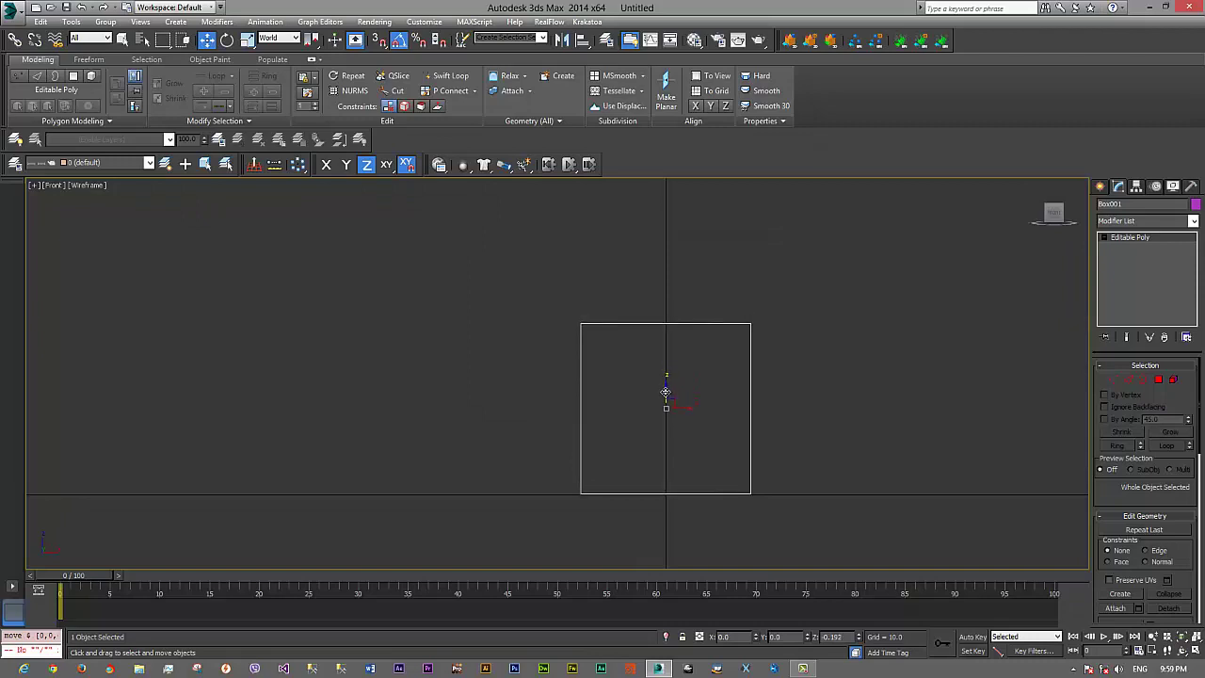
pyautogui.moveTo(673, 436); pyautogui.dragTo(659, 399, button='middle')
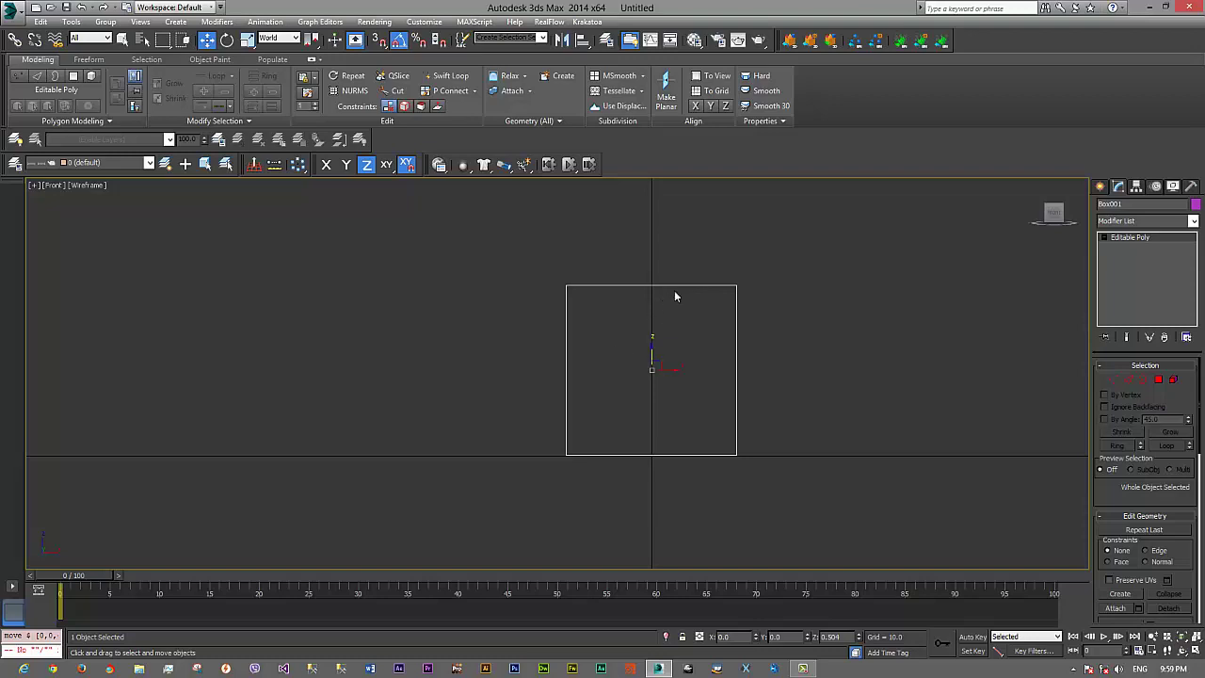
pyautogui.moveTo(675, 361); pyautogui.dragTo(649, 364, button='middle')
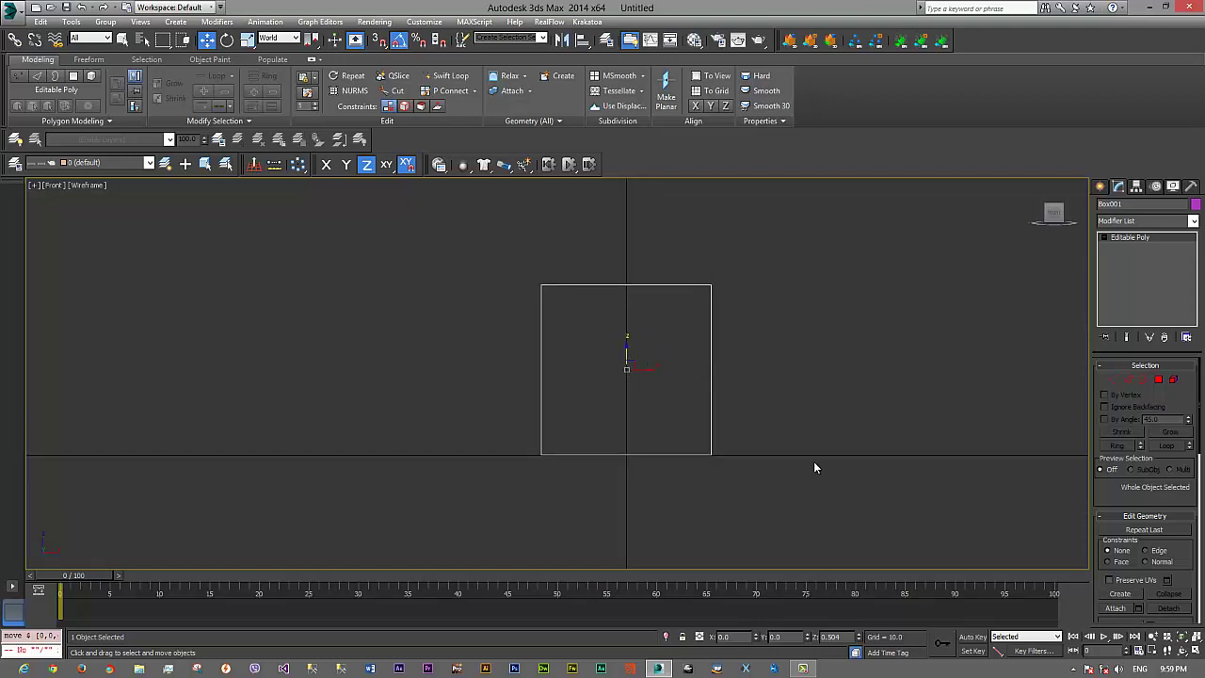
# Step: Open the Curve Editor for Box001, resize it and widen its track list
pyautogui.rightClick(626, 393)
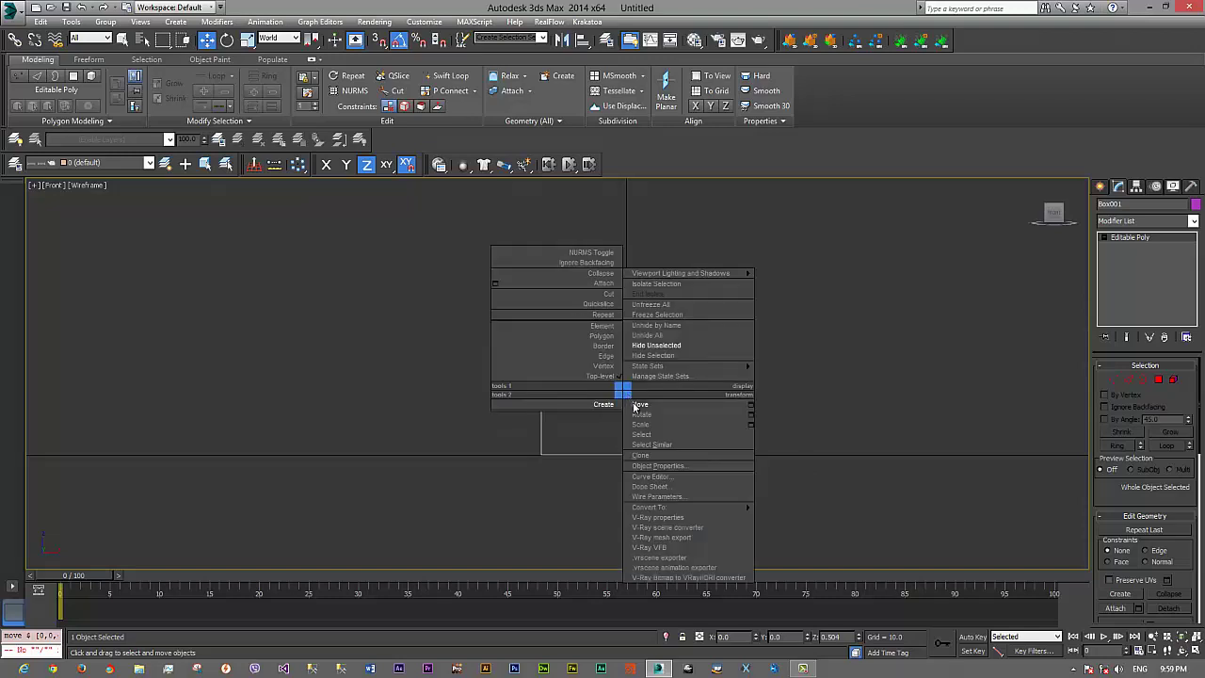
pyautogui.click(678, 476)
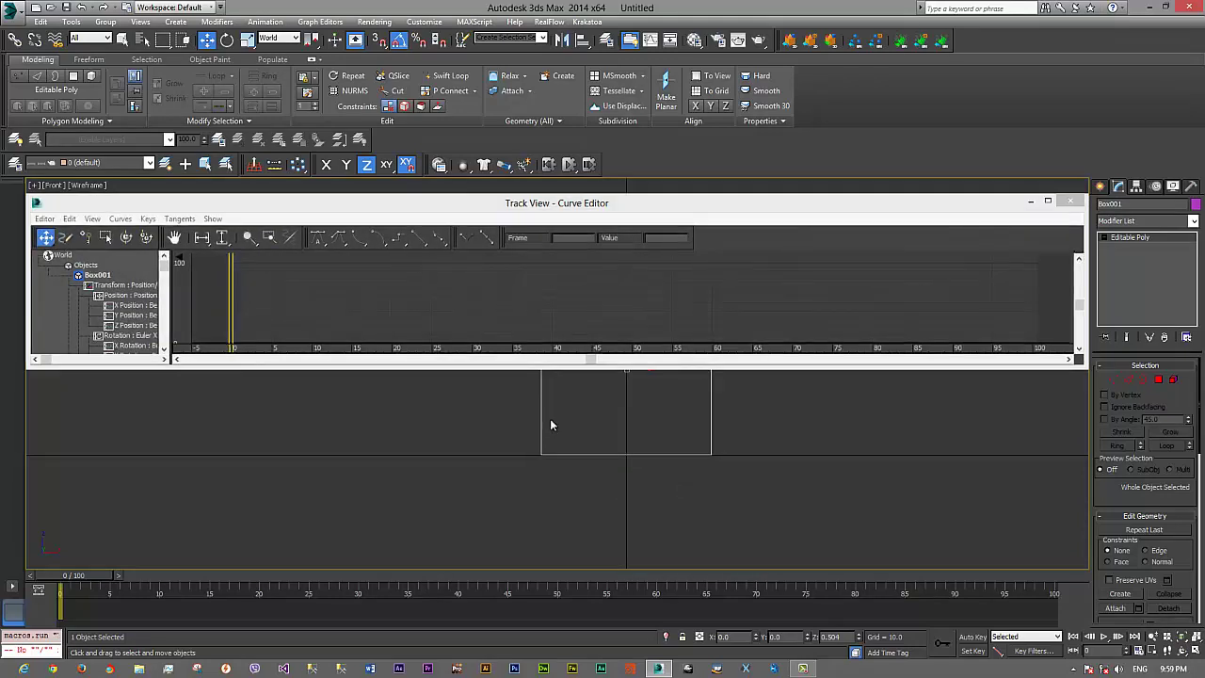
pyautogui.moveTo(499, 367); pyautogui.dragTo(530, 533)
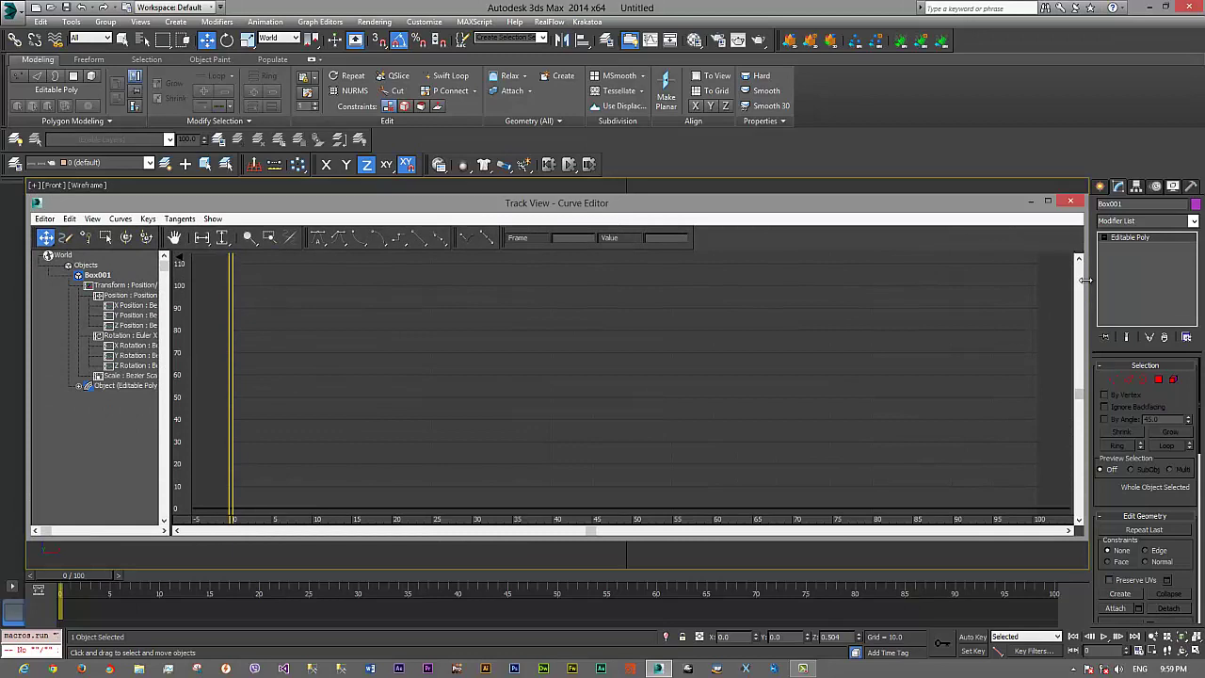
pyautogui.moveTo(1089, 276); pyautogui.dragTo(530, 287)
pyautogui.moveTo(626, 291); pyautogui.dragTo(760, 319, button='middle')
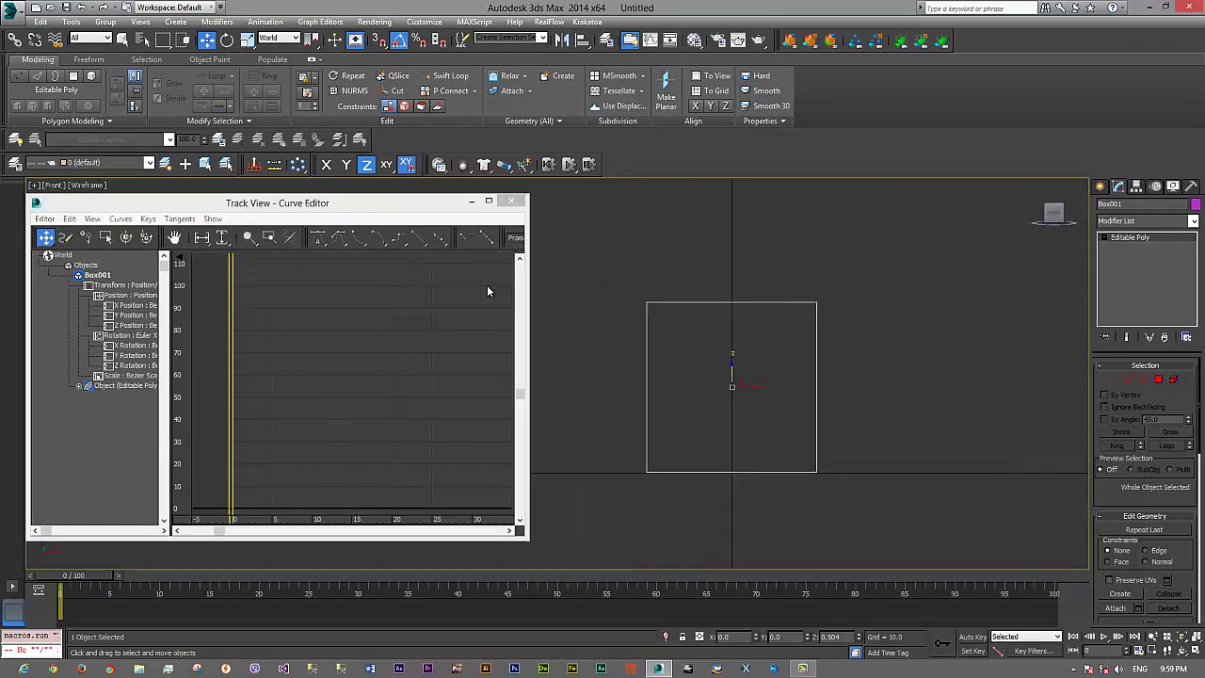
pyautogui.moveTo(166, 337); pyautogui.dragTo(205, 337)
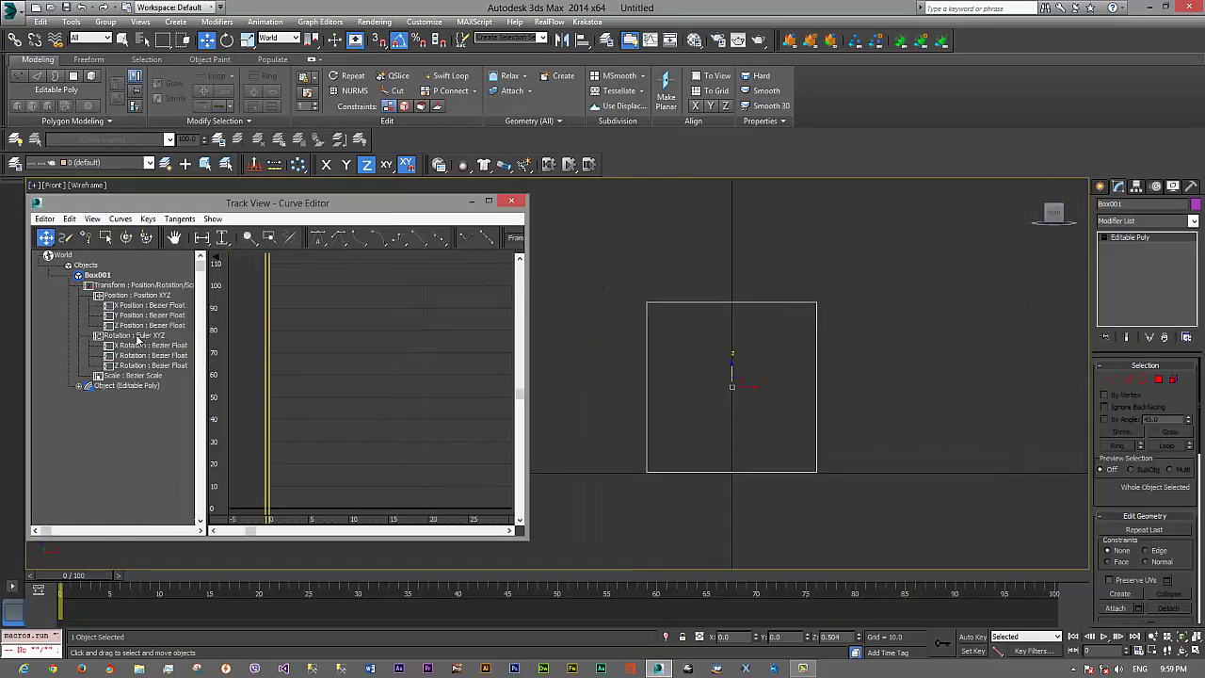
# Step: Pick Box001's Z Position track and call up Assign Controller on it
pyautogui.click(127, 326)
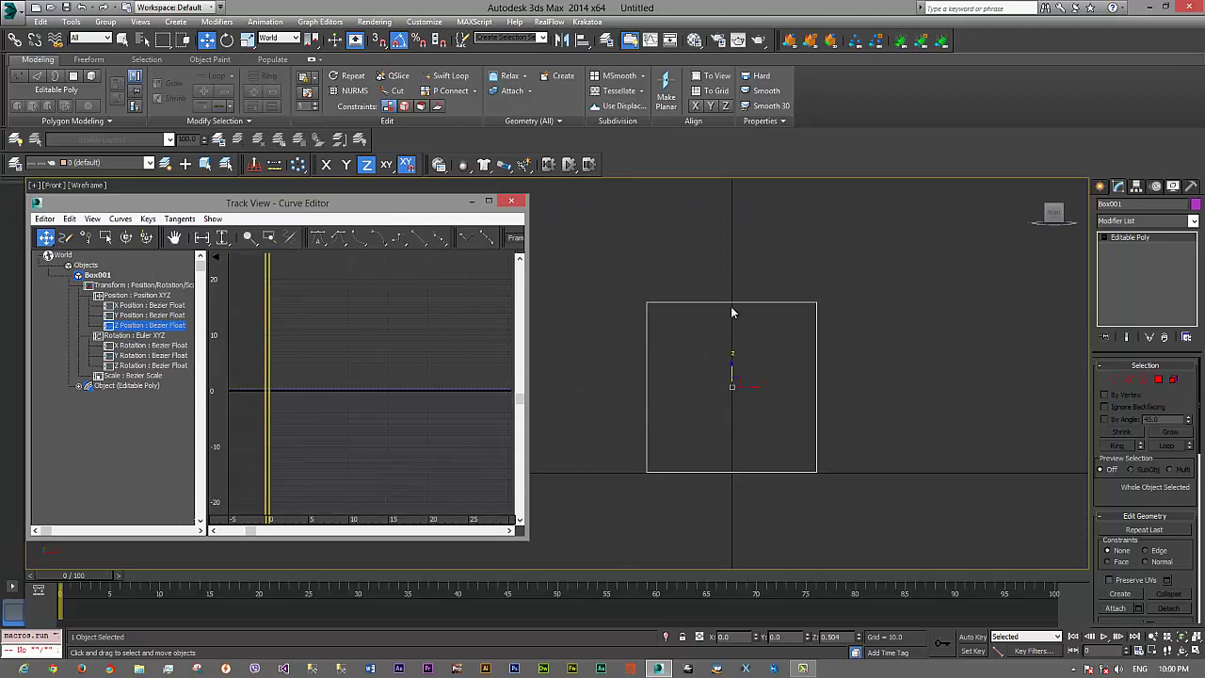
pyautogui.rightClick(158, 325)
pyautogui.click(192, 344)
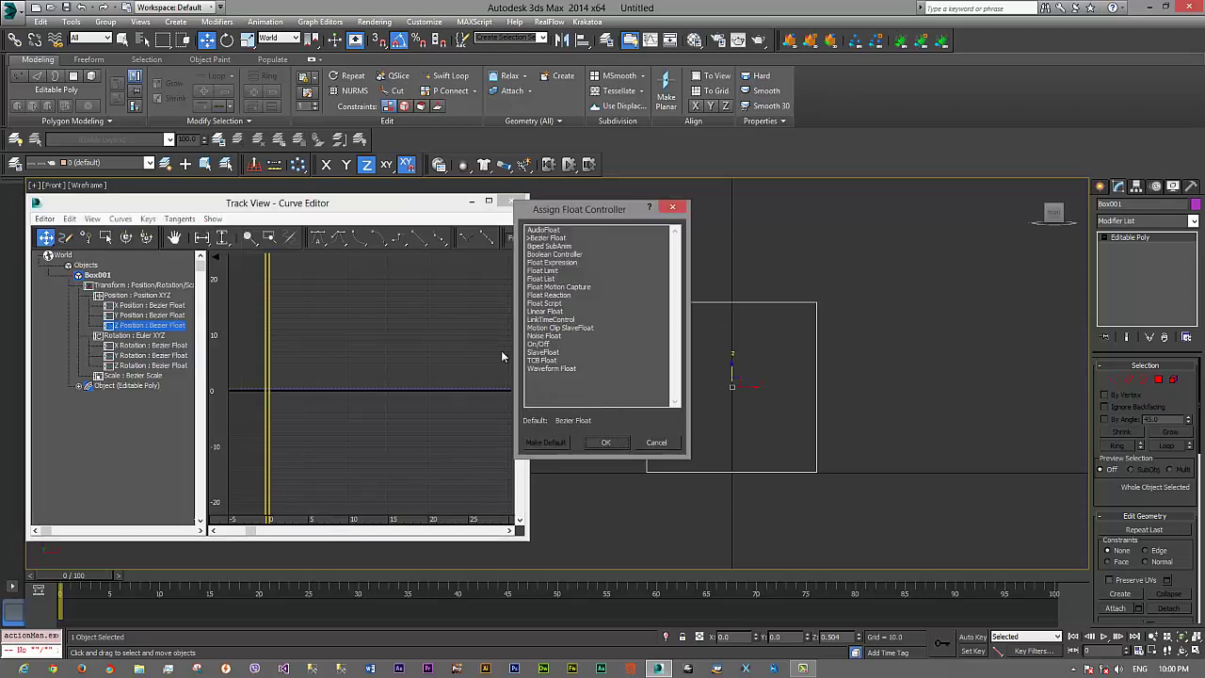
# Step: Assign Float Script to Box001's Z Position and move the Script Controller aside
pyautogui.doubleClick(548, 304)
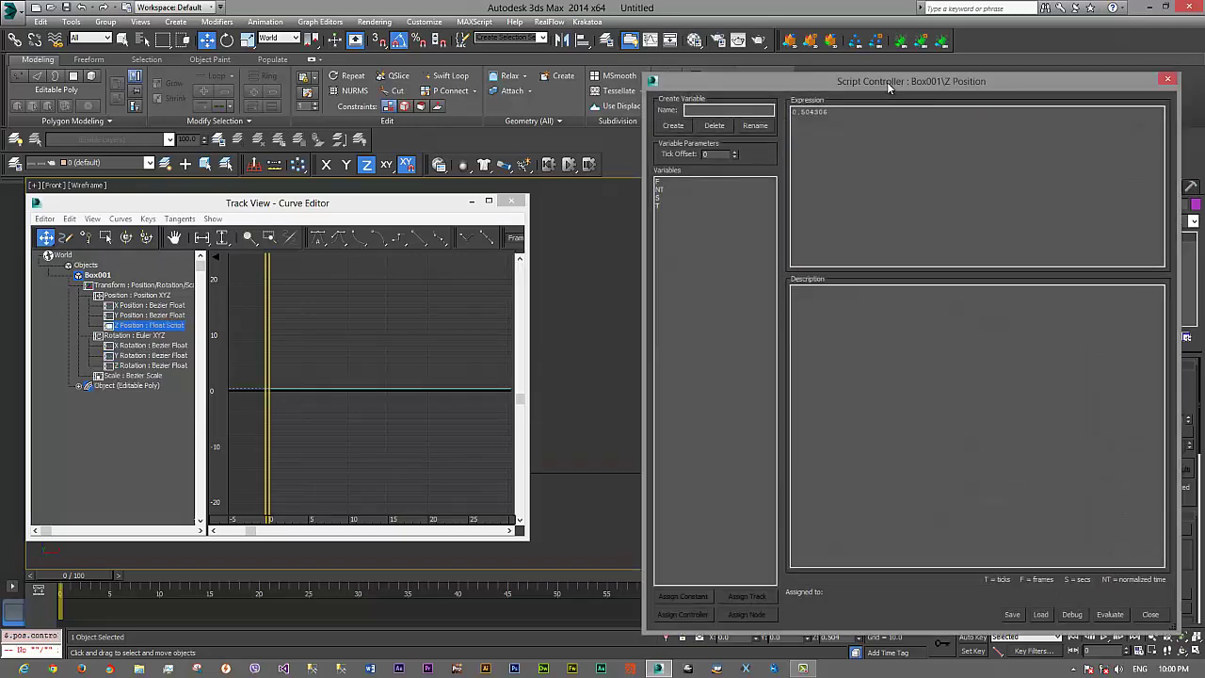
pyautogui.moveTo(887, 82); pyautogui.dragTo(386, 67)
pyautogui.moveTo(852, 350); pyautogui.dragTo(854, 350, button='middle')
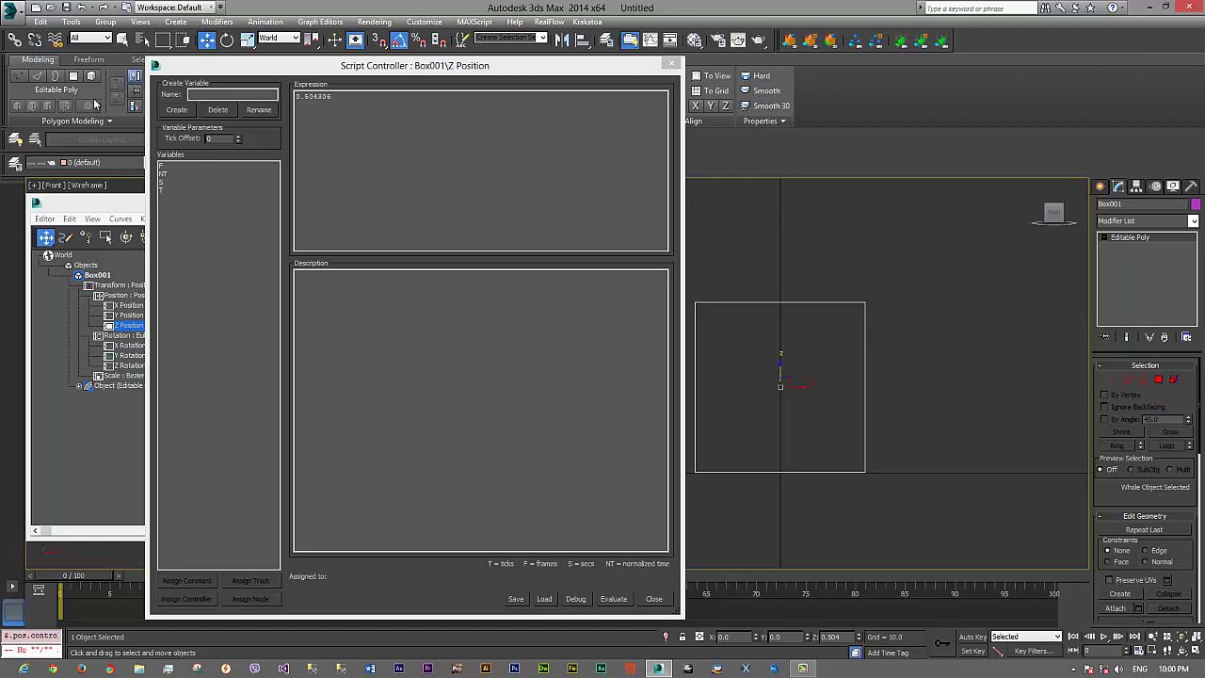
pyautogui.click(218, 95)
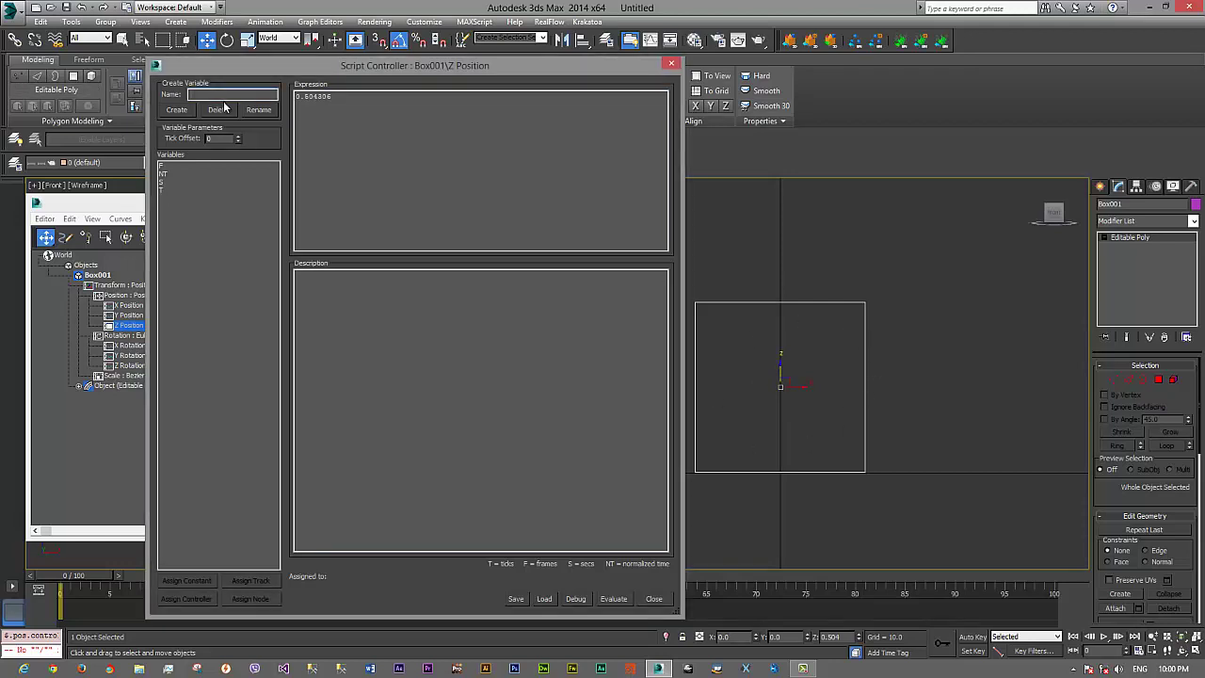
# Step: Create the YRot variable and assign it to Box001's Transform > Rotation > Y Rotation track
pyautogui.write('YRot')
pyautogui.click(170, 111)
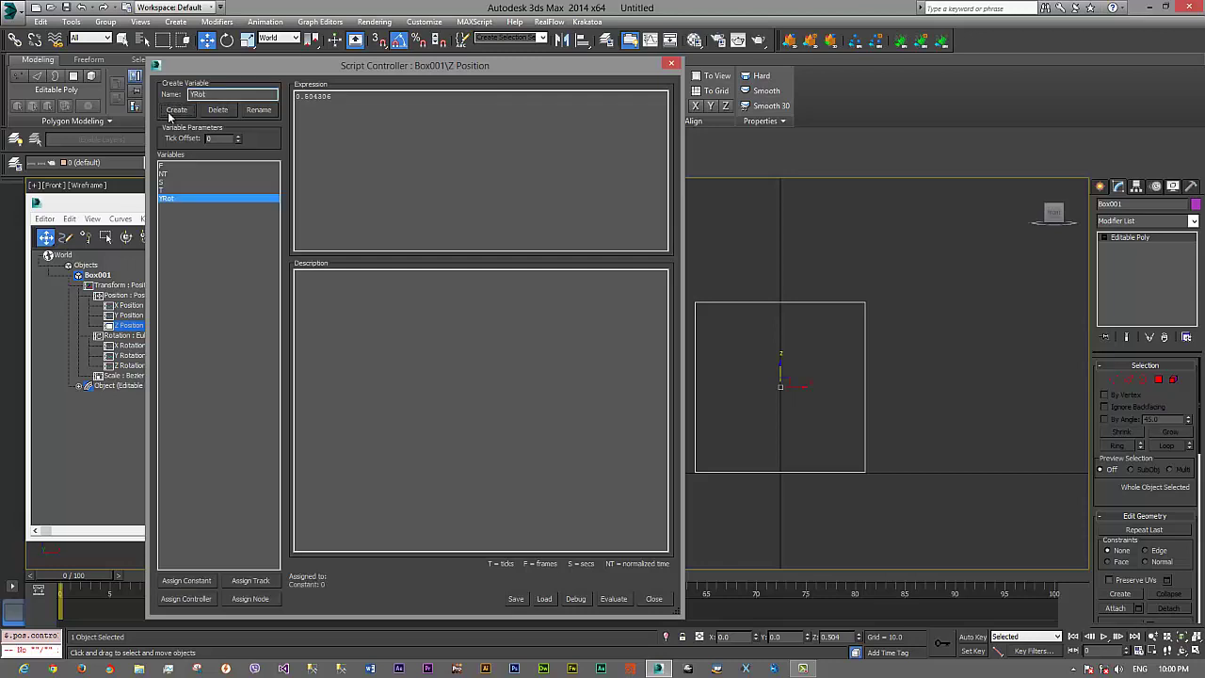
pyautogui.click(263, 581)
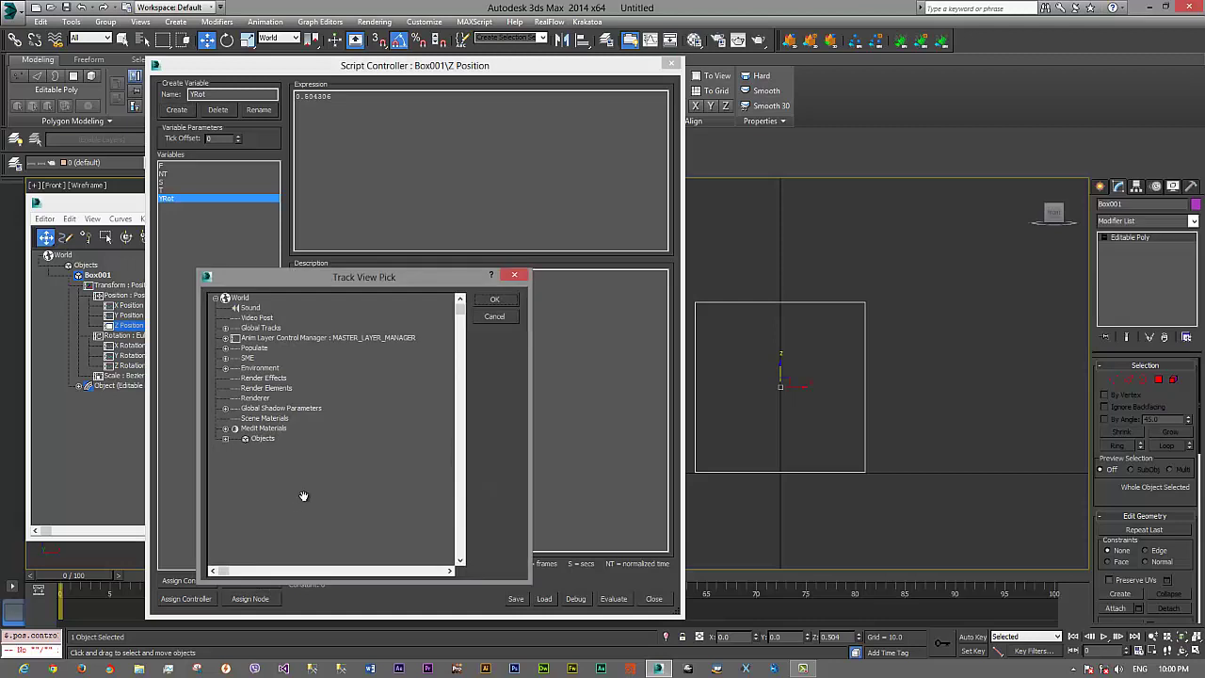
pyautogui.click(246, 452)
pyautogui.click(255, 458)
pyautogui.click(265, 478)
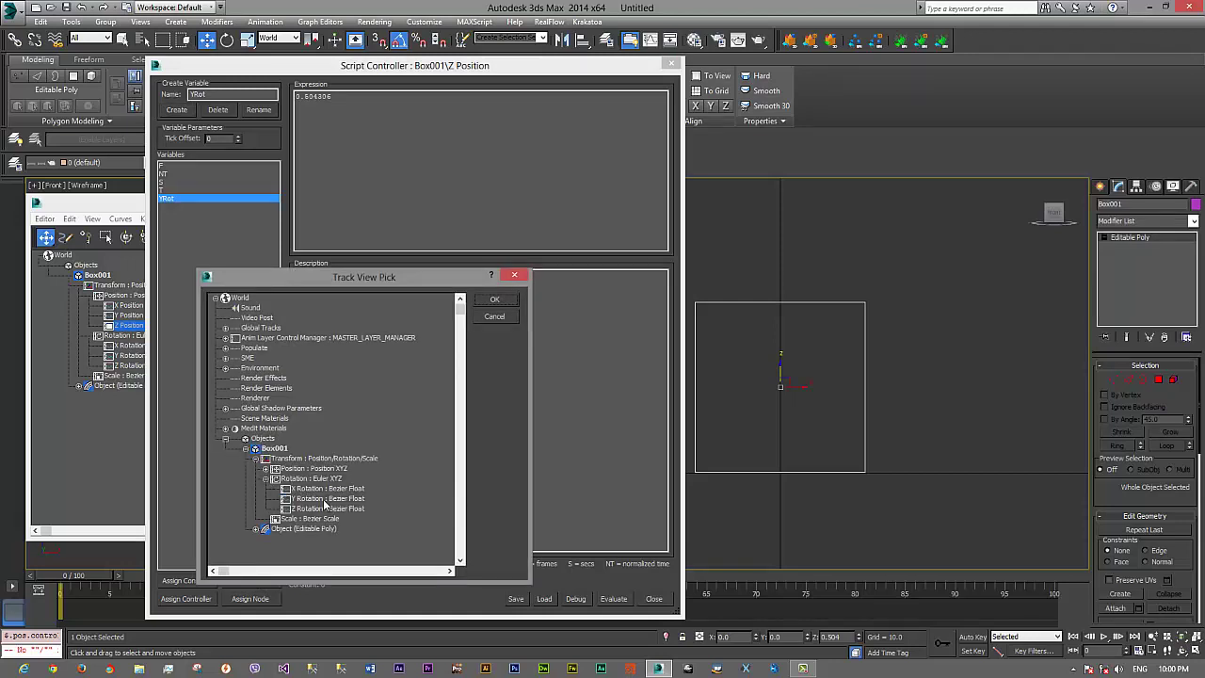
pyautogui.doubleClick(321, 499)
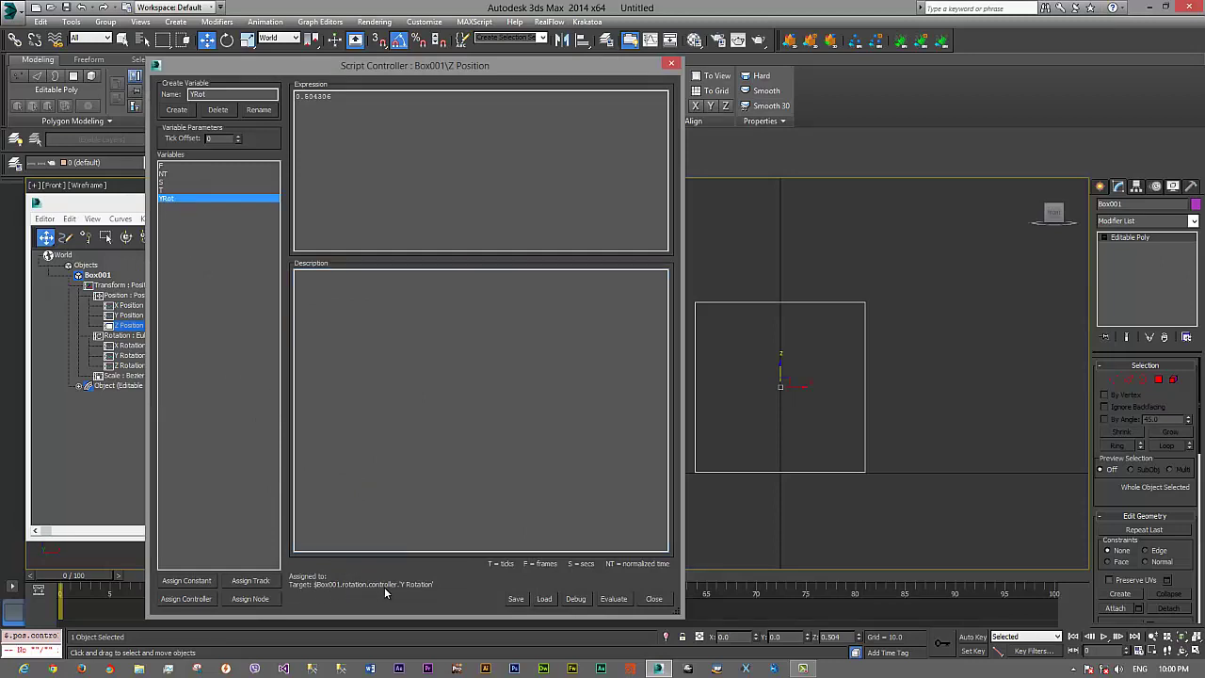
# Step: Replace the old expression value so the script's first line reads CubeLength = 1.0
pyautogui.doubleClick(349, 122)
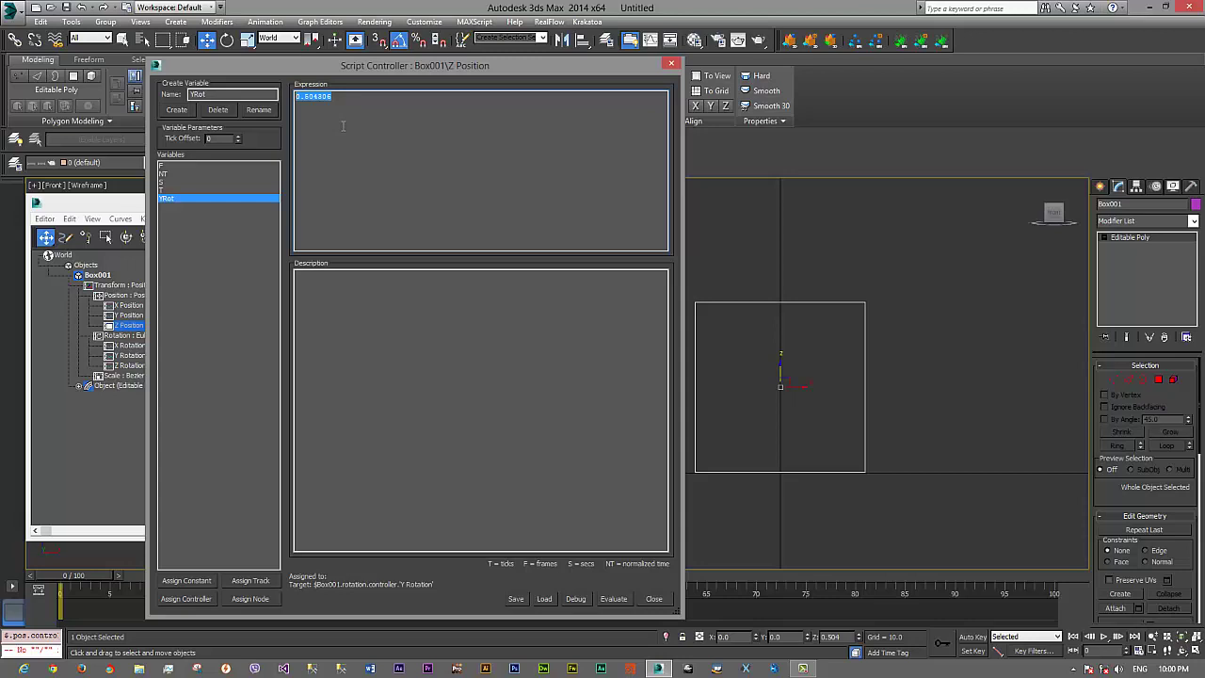
pyautogui.write('cubeLength = 1.0')
pyautogui.moveTo(728, 341); pyautogui.dragTo(747, 337, button='middle')
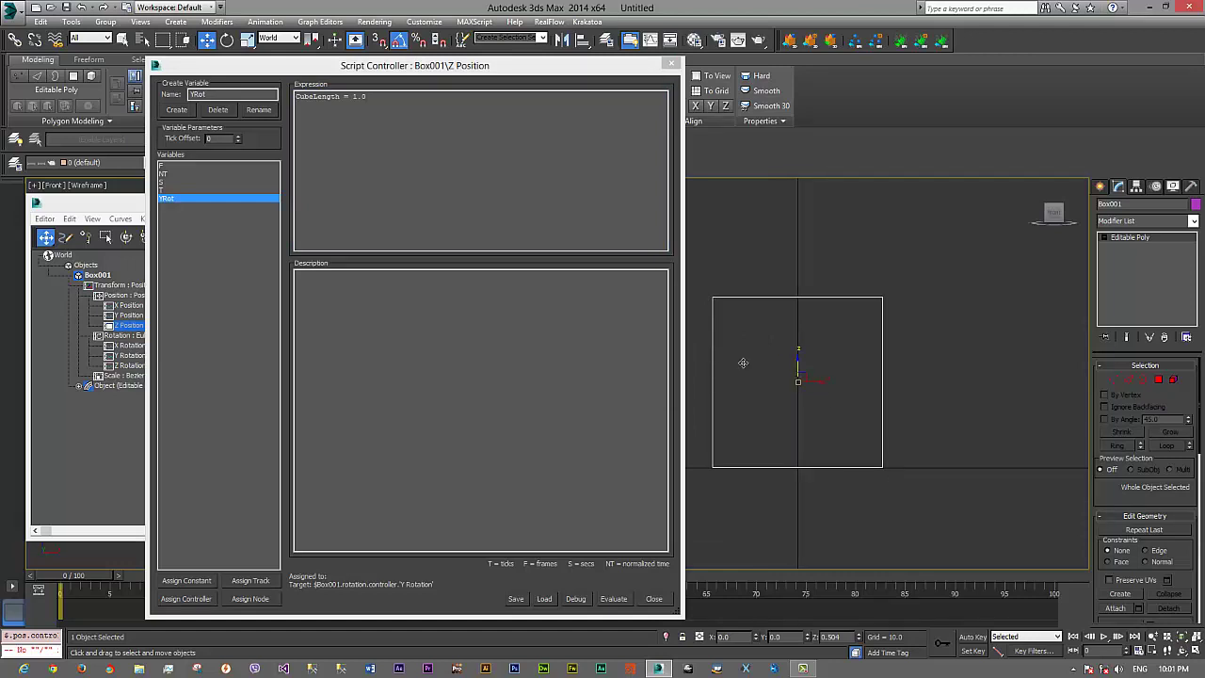
pyautogui.click(324, 109)
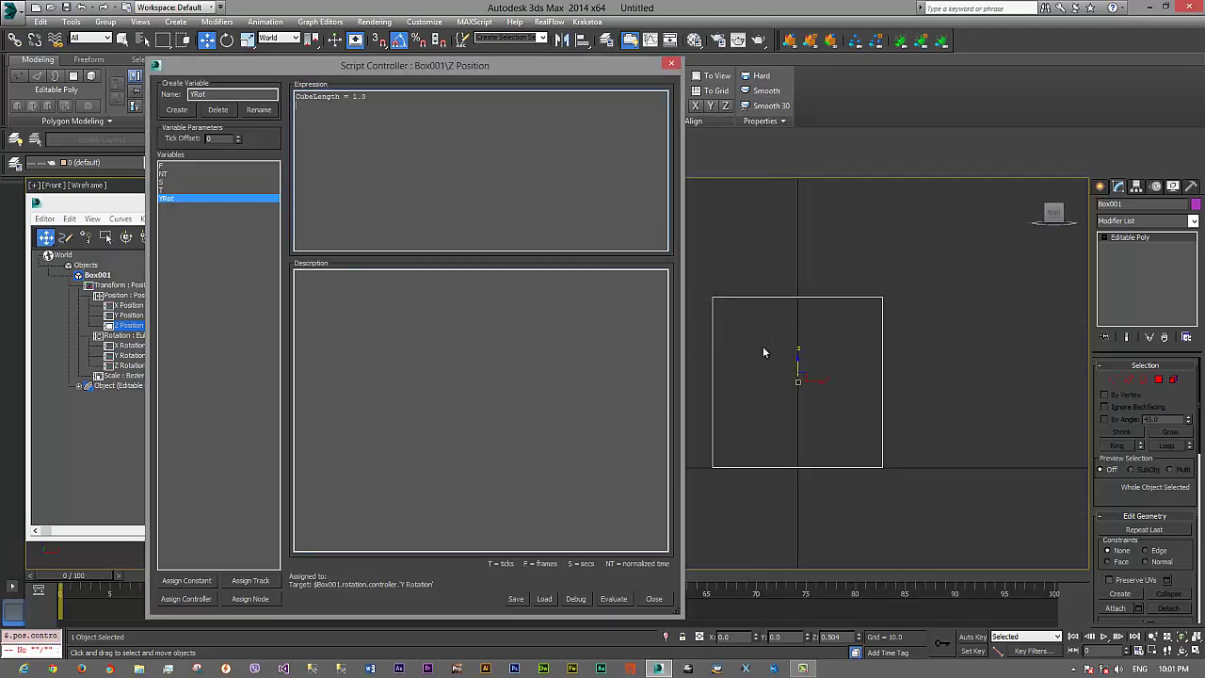
pyautogui.rightClick(797, 380)
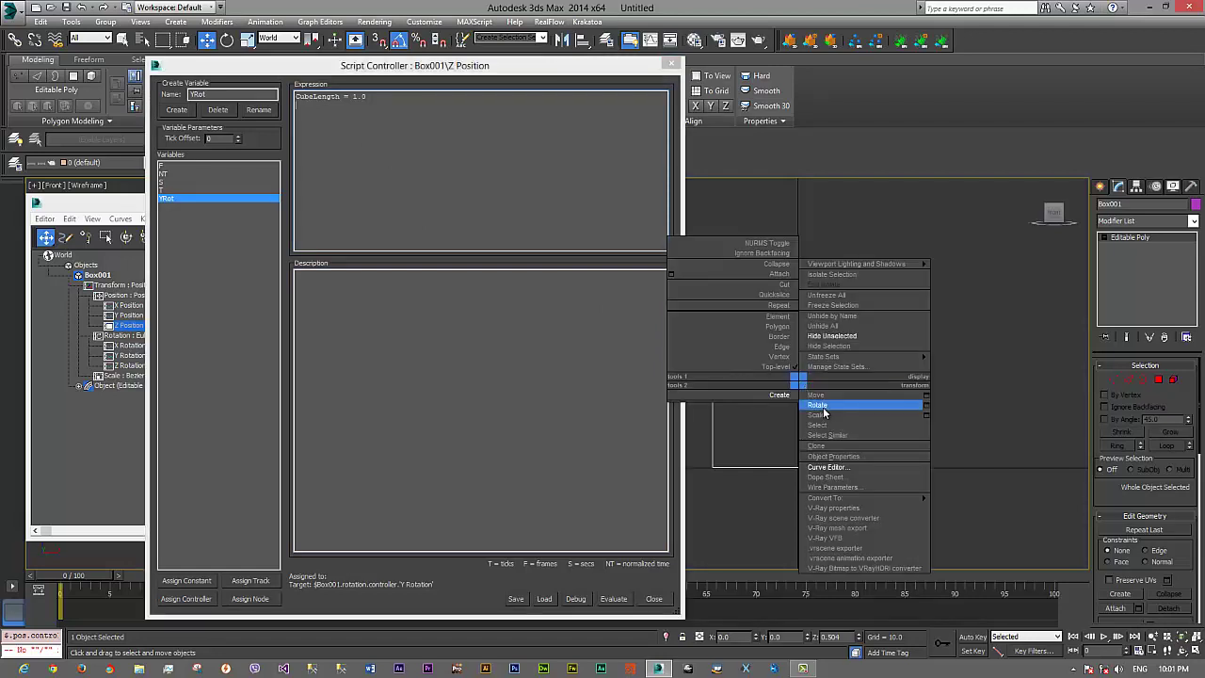
# Step: Rotate Box001 45° into a diamond in the Front view, then recentre the view
pyautogui.click(820, 408)
pyautogui.moveTo(812, 374); pyautogui.dragTo(830, 391)
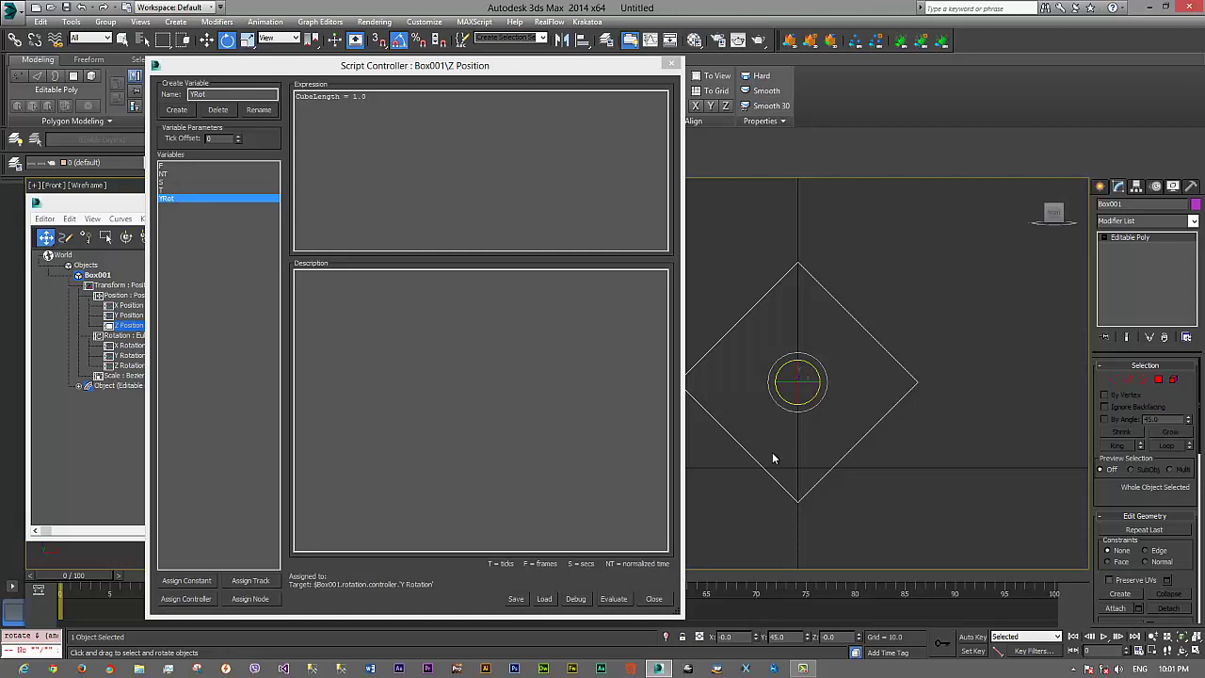
pyautogui.moveTo(774, 455); pyautogui.dragTo(822, 452, button='middle')
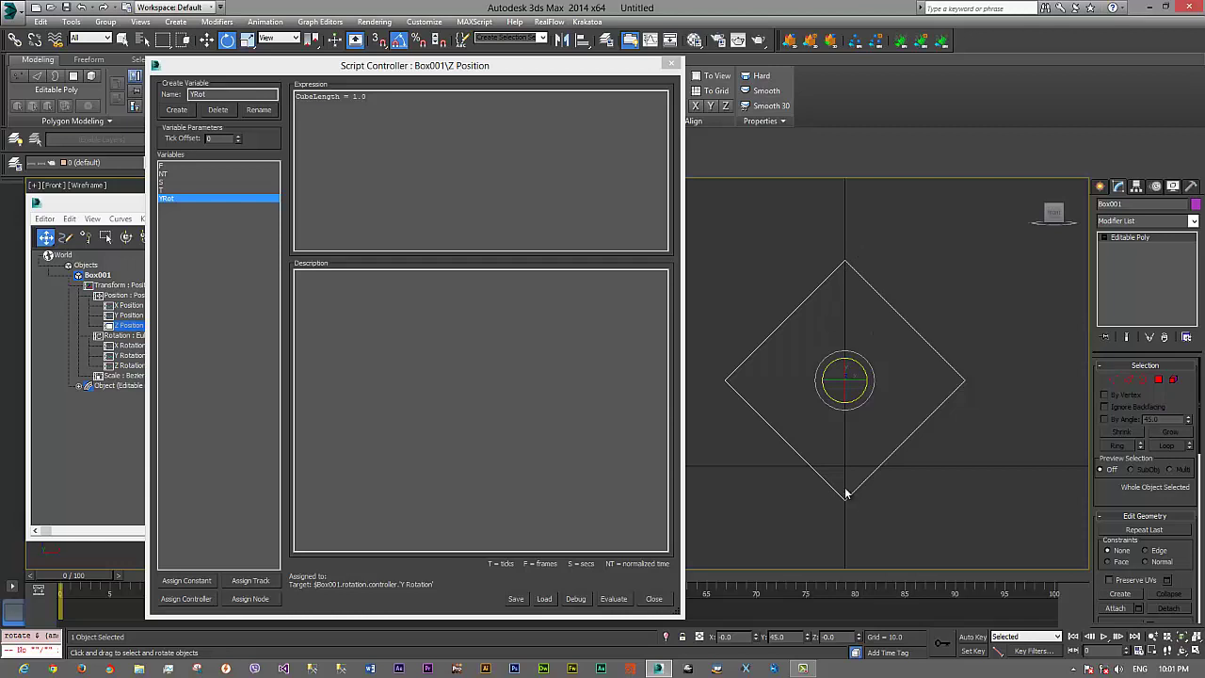
# Step: Type Diameter = (CubeLength ^ 2 + CubeLength ^ 2 )^ 0.5 and begin an ExtraLength = line
pyautogui.click(357, 119)
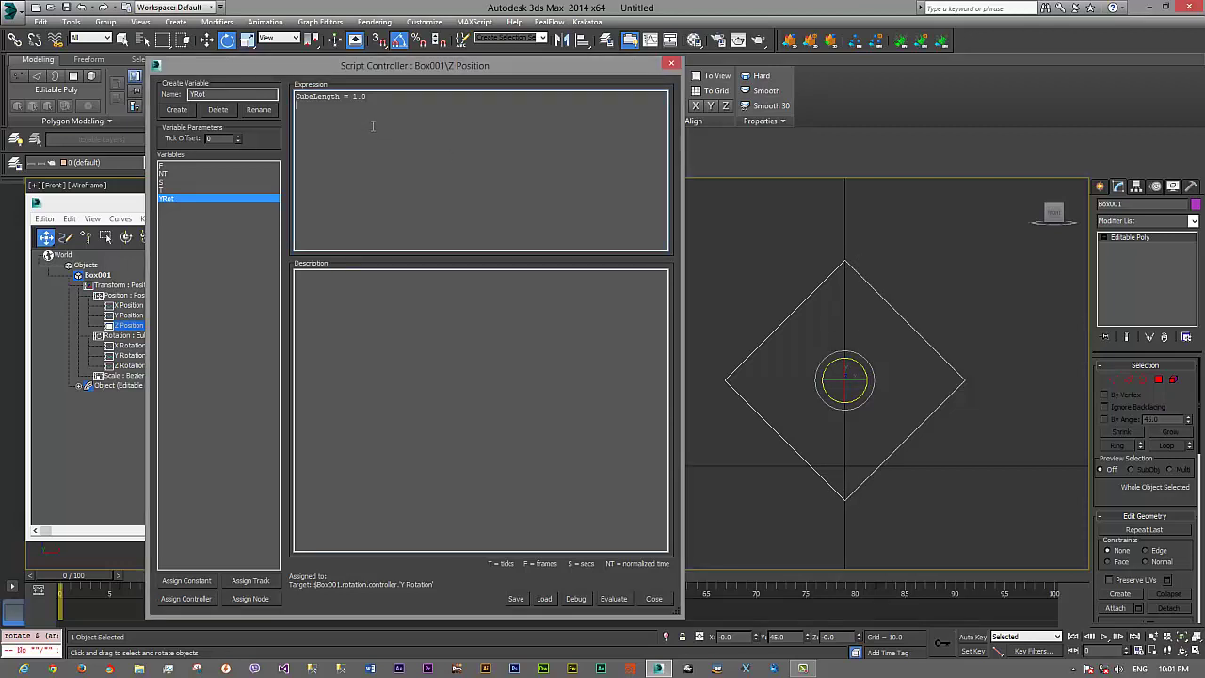
pyautogui.write('Diameter')
pyautogui.write(' = (')
pyautogui.write('Le')
pyautogui.write('nth')
pyautogui.write('gth')
pyautogui.write(' -')
pyautogui.write(' 2 + CubeLeng')
pyautogui.write('th')
pyautogui.write(' - 2 )')
pyautogui.write('* 0.5')
pyautogui.write('X=')
pyautogui.write('traLeng')
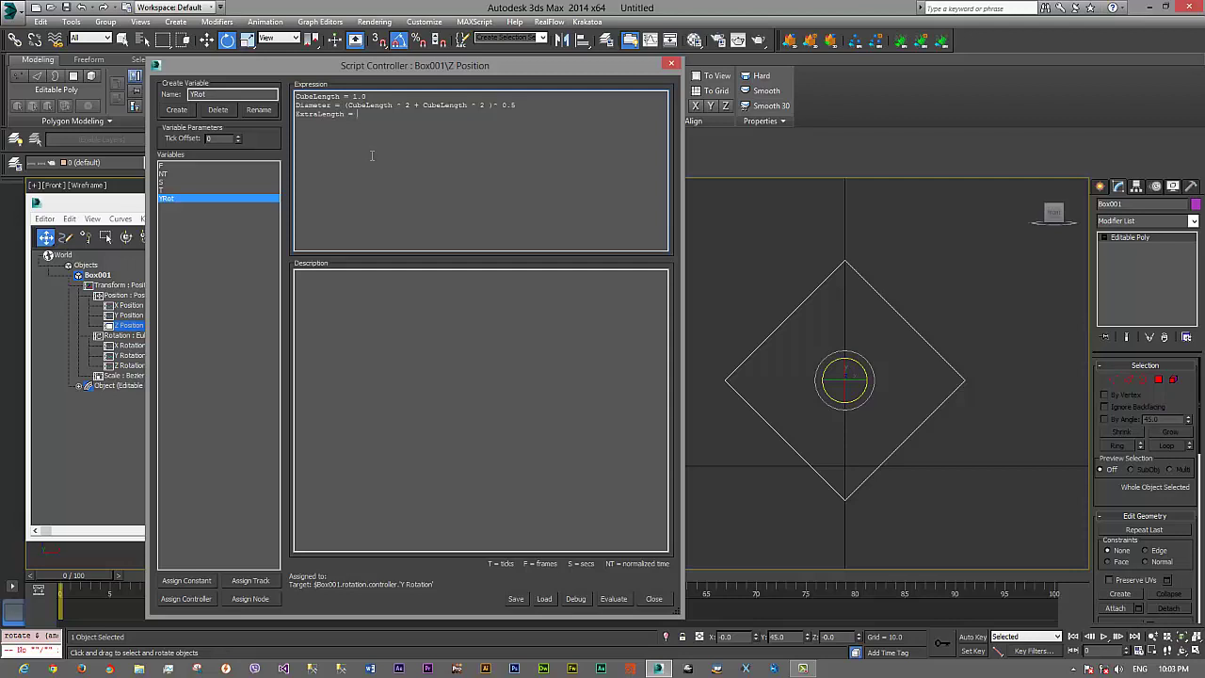
# Step: Complete the line as ExtraLength = (Diameter - CubeLength)/2 and highlight the word ExtraLength
pyautogui.write('iameter')
pyautogui.write('- CubeLength)/2')
pyautogui.click(832, 394)
pyautogui.doubleClick(314, 114)
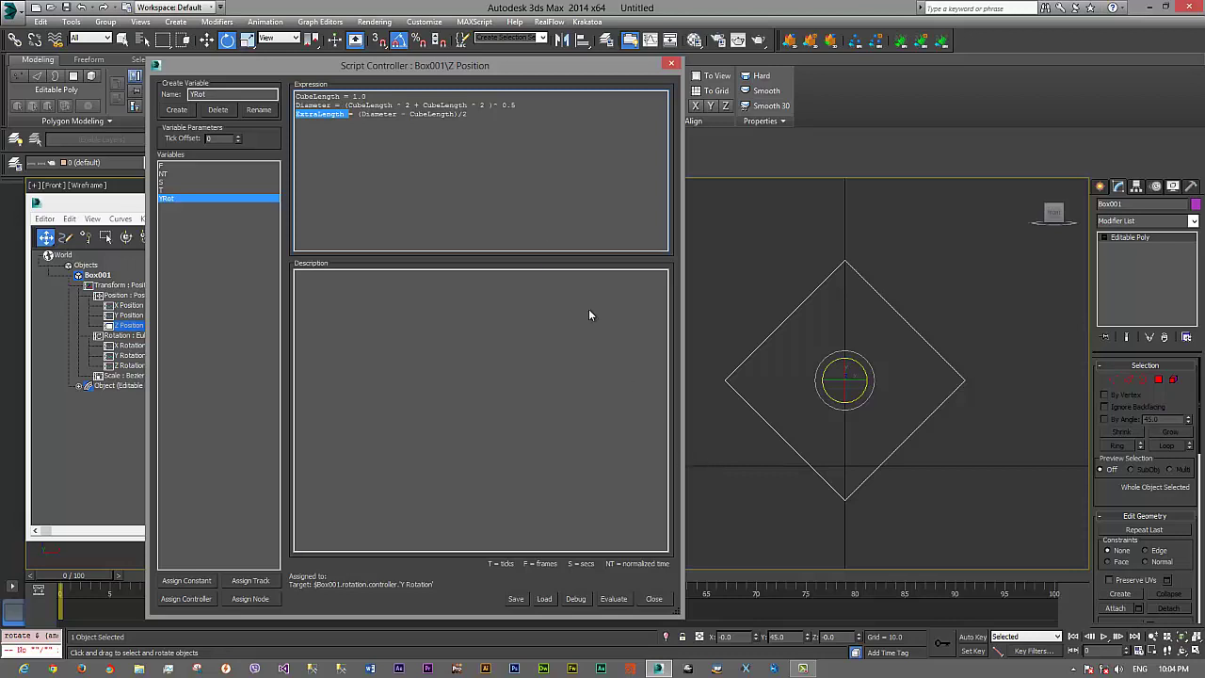
pyautogui.click(331, 124)
pyautogui.doubleClick(317, 117)
# Step: Add a fourth line CurrentRot = Ceil (abs YRot), correcting the mistyped YRot
pyautogui.click(470, 114)
pyautogui.write('CurrentRot')
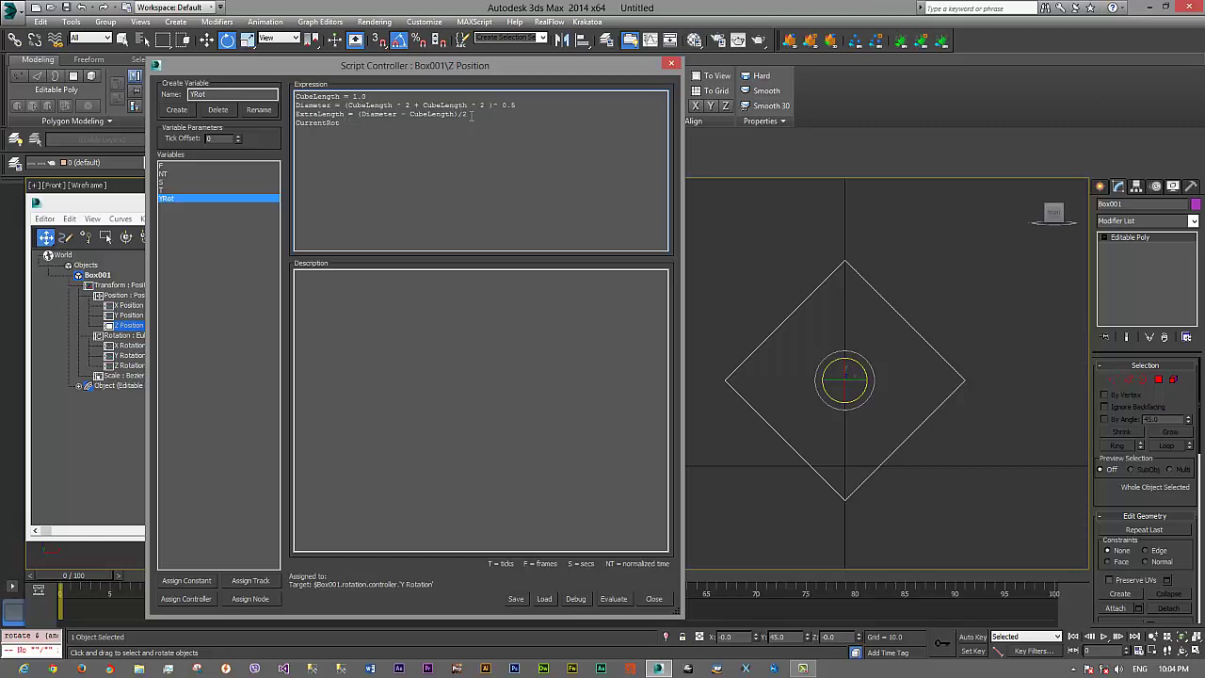
pyautogui.write(' = Ceil')
pyautogui.write('(abs')
pyautogui.write('YRot')
pyautogui.press('BackSpace')
pyautogui.press('BackSpace')
pyautogui.write('ot)')
# Step: Append a fifth line CurrentRot = (mod CurrentRot 45)*2 below the Ceil line
pyautogui.moveTo(375, 123); pyautogui.dragTo(397, 124)
pyautogui.doubleClick(406, 123)
pyautogui.doubleClick(320, 122)
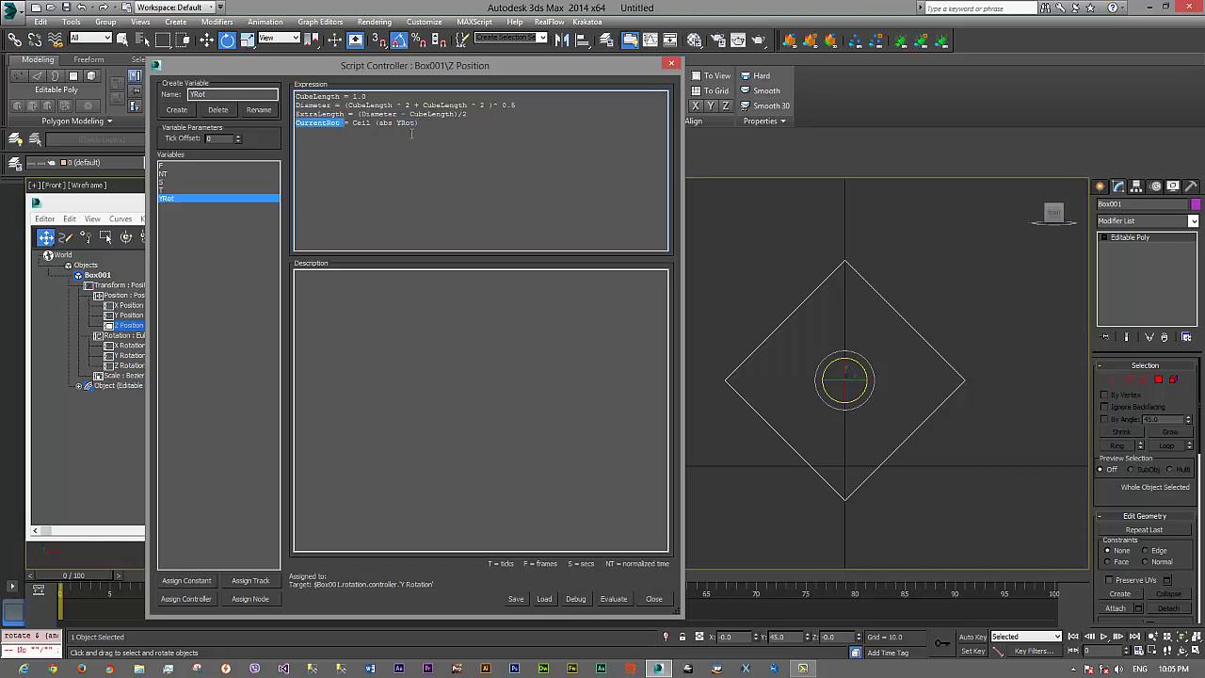
pyautogui.click(421, 123)
pyautogui.press('Return')
pyautogui.press('Return')
pyautogui.write('CurrentRot = (mod')
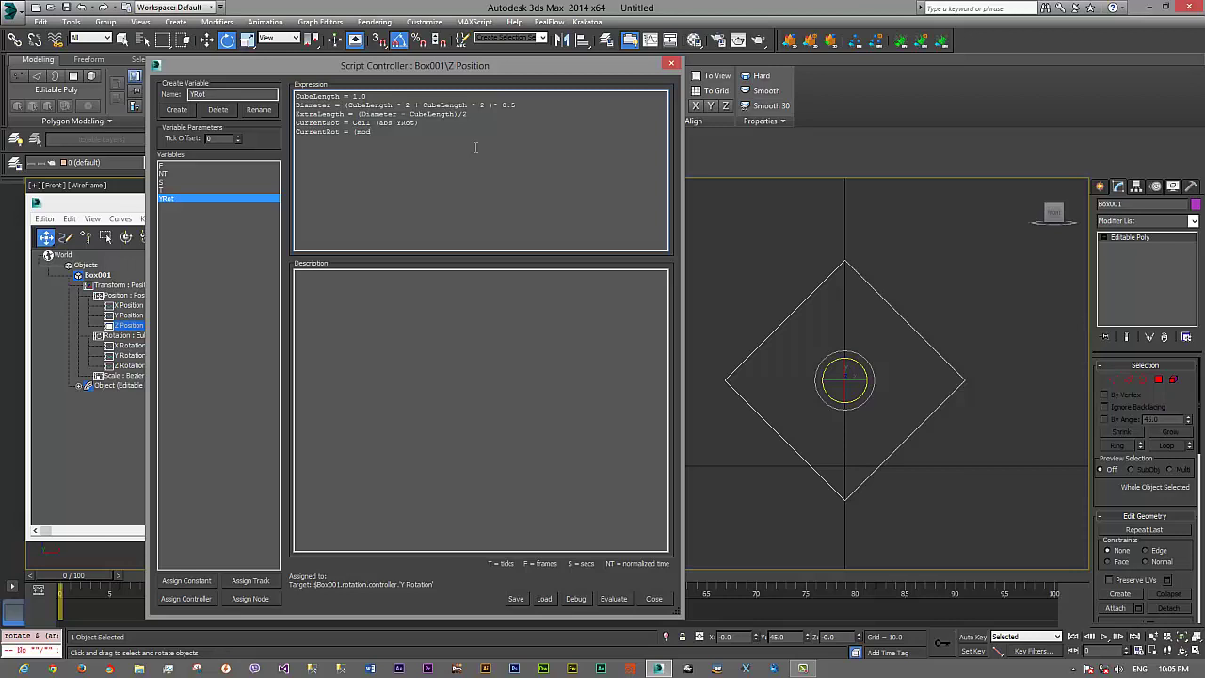
pyautogui.write(' CurrentRot 45)*2')
# Step: Shrink the Script Controller window, then highlight 45 and CurrentRot in the mod expression
pyautogui.moveTo(445, 58); pyautogui.dragTo(330, 40)
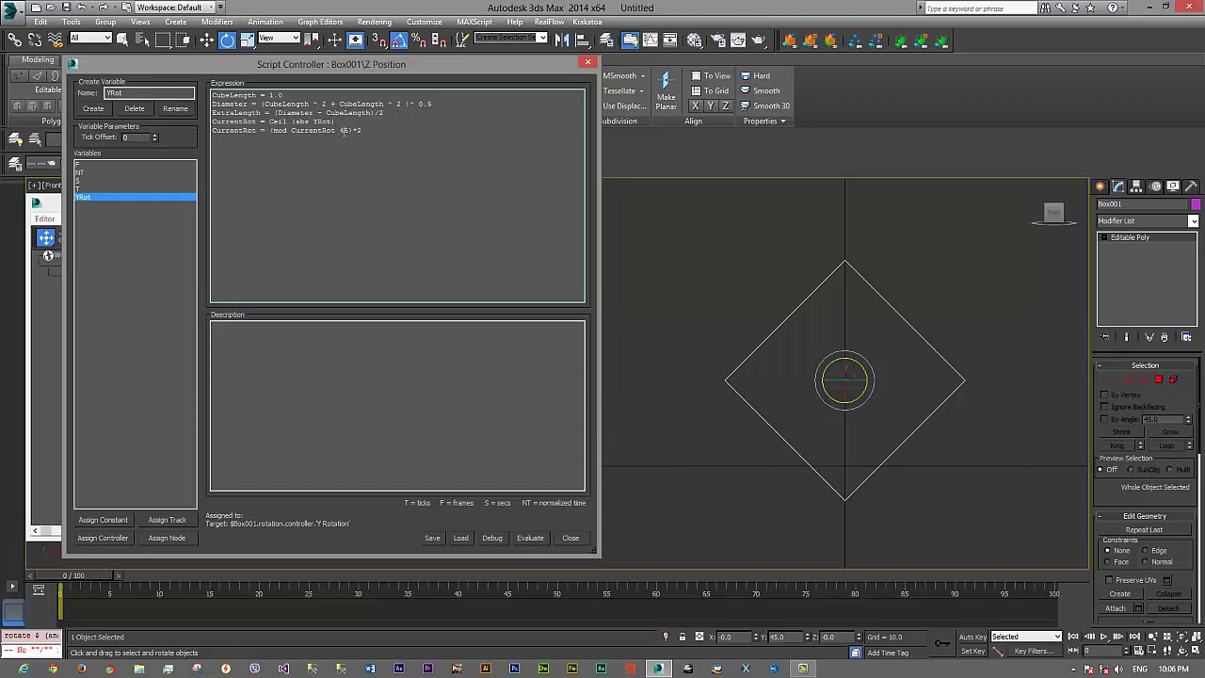
pyautogui.keyDown('shift'); pyautogui.click(340, 130); pyautogui.keyUp('shift')
pyautogui.doubleClick(343, 130)
pyautogui.doubleClick(313, 130)
# Step: Highlight the mod function and the *2 multiplier on the last script line
pyautogui.click(323, 141)
pyautogui.doubleClick(279, 130)
pyautogui.moveTo(272, 130); pyautogui.dragTo(287, 130)
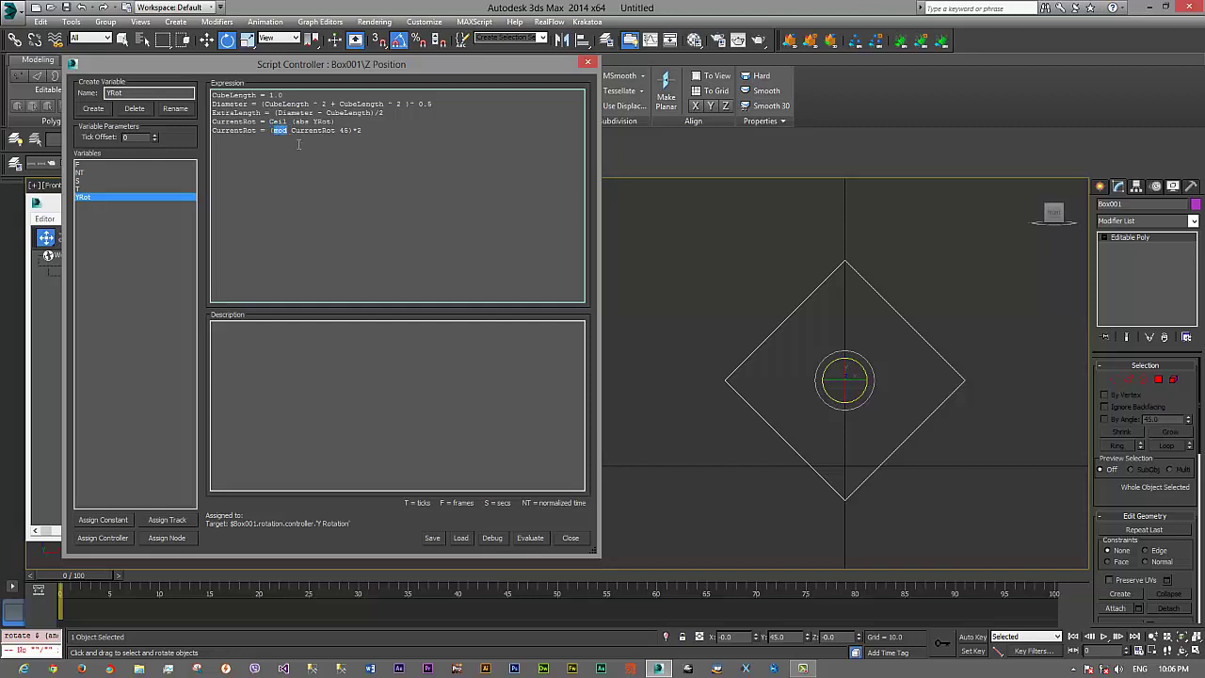
pyautogui.click(351, 126)
pyautogui.moveTo(354, 130); pyautogui.dragTo(364, 130)
pyautogui.click(363, 130)
# Step: Write ZPos = (CubeLength /2) + (sin CurrentRot * ExtraLength) as the sixth script line
pyautogui.write('ZPos = (CubeLength')
pyautogui.write('/2) + (sin Curr')
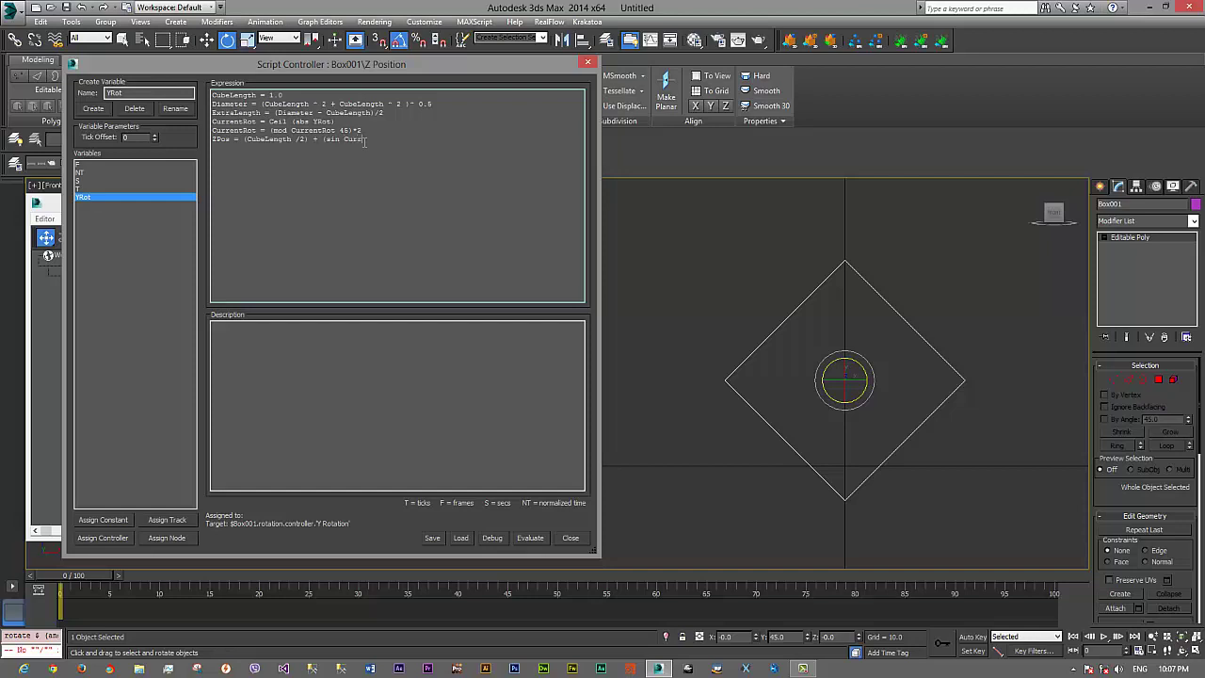
pyautogui.write('entRot * ExtraLength)')
pyautogui.doubleClick(268, 138)
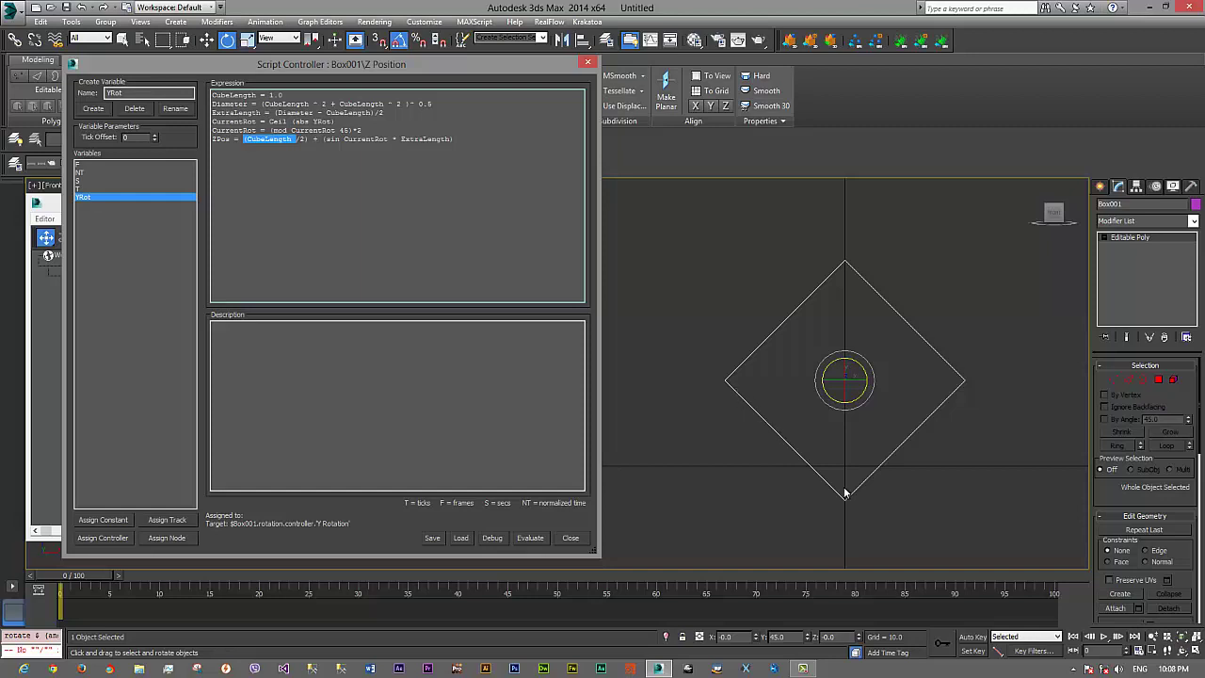
# Step: Rotate the box 45° to a square and highlight the ExtraLength and (CubeLength /2) terms
pyautogui.moveTo(829, 362); pyautogui.dragTo(815, 386)
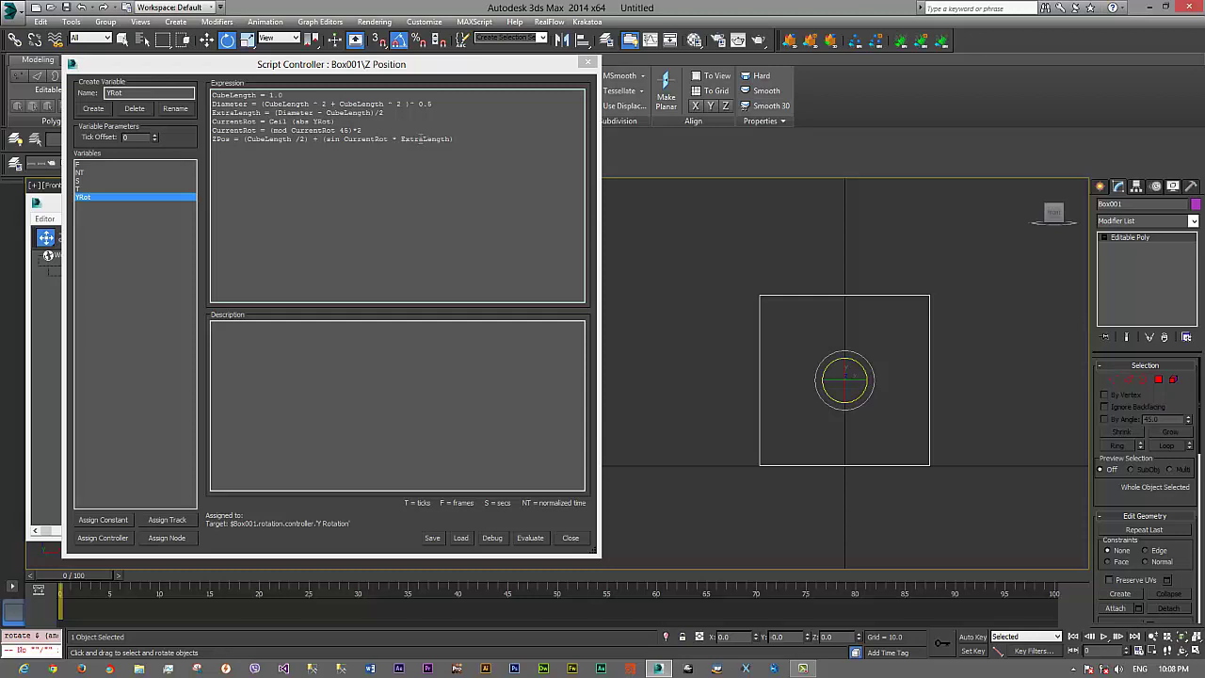
pyautogui.doubleClick(421, 138)
pyautogui.moveTo(401, 140); pyautogui.dragTo(448, 140)
pyautogui.click(311, 140)
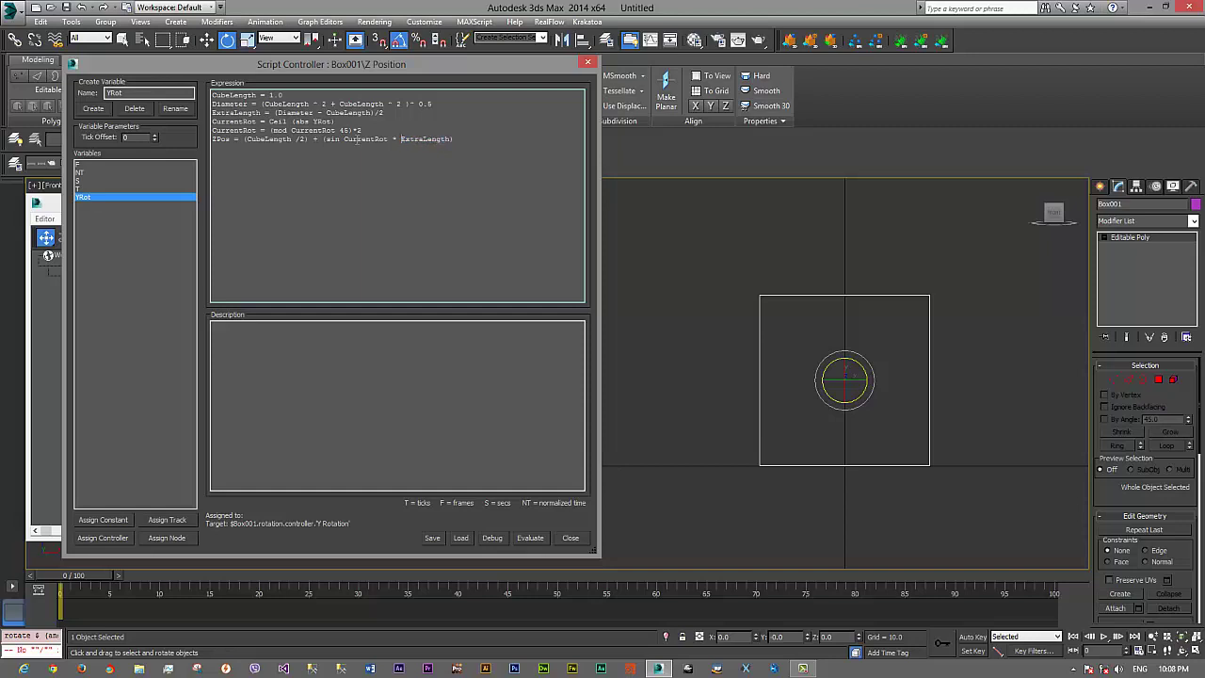
pyautogui.moveTo(297, 140); pyautogui.dragTo(244, 140)
# Step: Highlight the sine term and the ZPos variable name in the formula line
pyautogui.click(455, 139)
pyautogui.moveTo(322, 138); pyautogui.dragTo(440, 139)
pyautogui.click(276, 141)
pyautogui.doubleClick(222, 138)
# Step: Add a final line returning ZPos and evaluate the script on the box
pyautogui.click(460, 143)
pyautogui.write('ZPos')
pyautogui.click(529, 538)
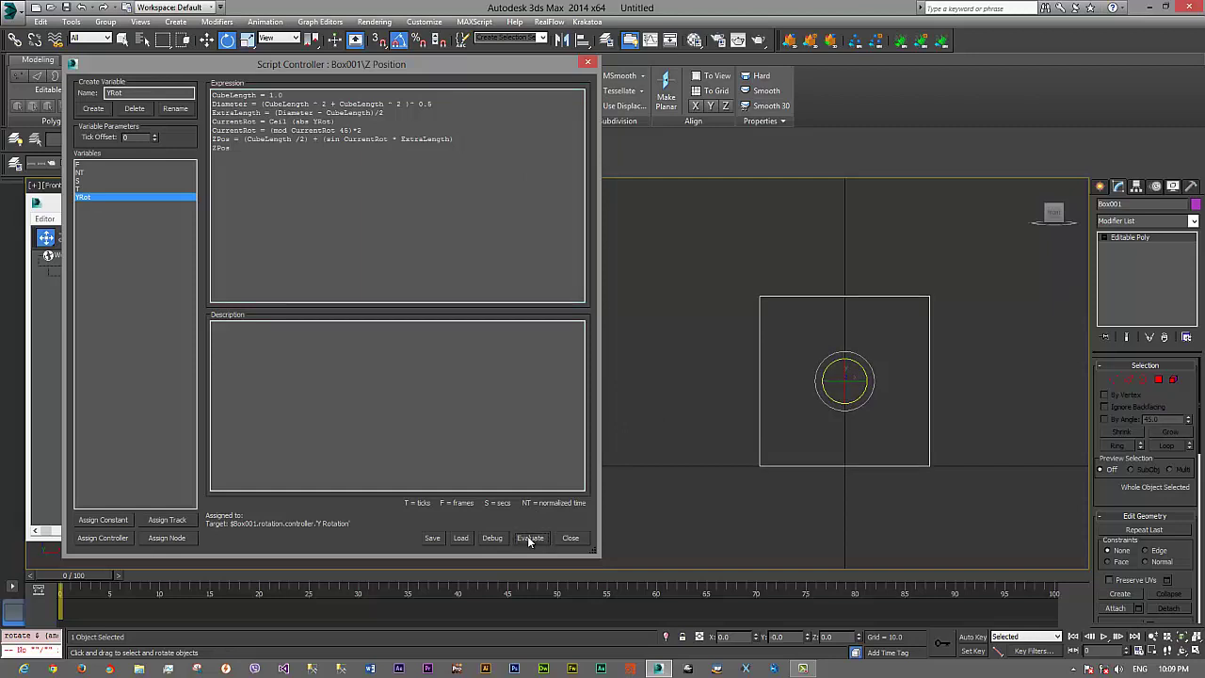
pyautogui.moveTo(720, 483); pyautogui.dragTo(669, 476, button='middle')
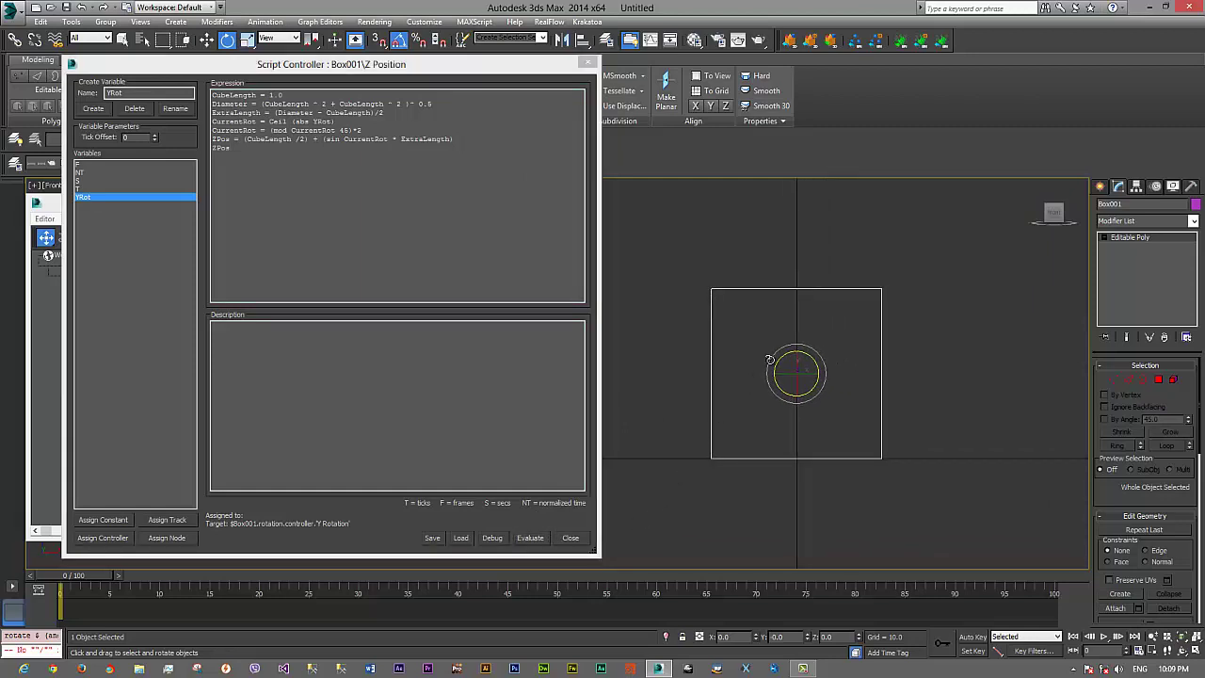
# Step: Rotate the box in the Front viewport to test its scripted height, then highlight sin
pyautogui.moveTo(803, 354); pyautogui.dragTo(848, 397)
pyautogui.moveTo(768, 420); pyautogui.dragTo(757, 370, button='middle')
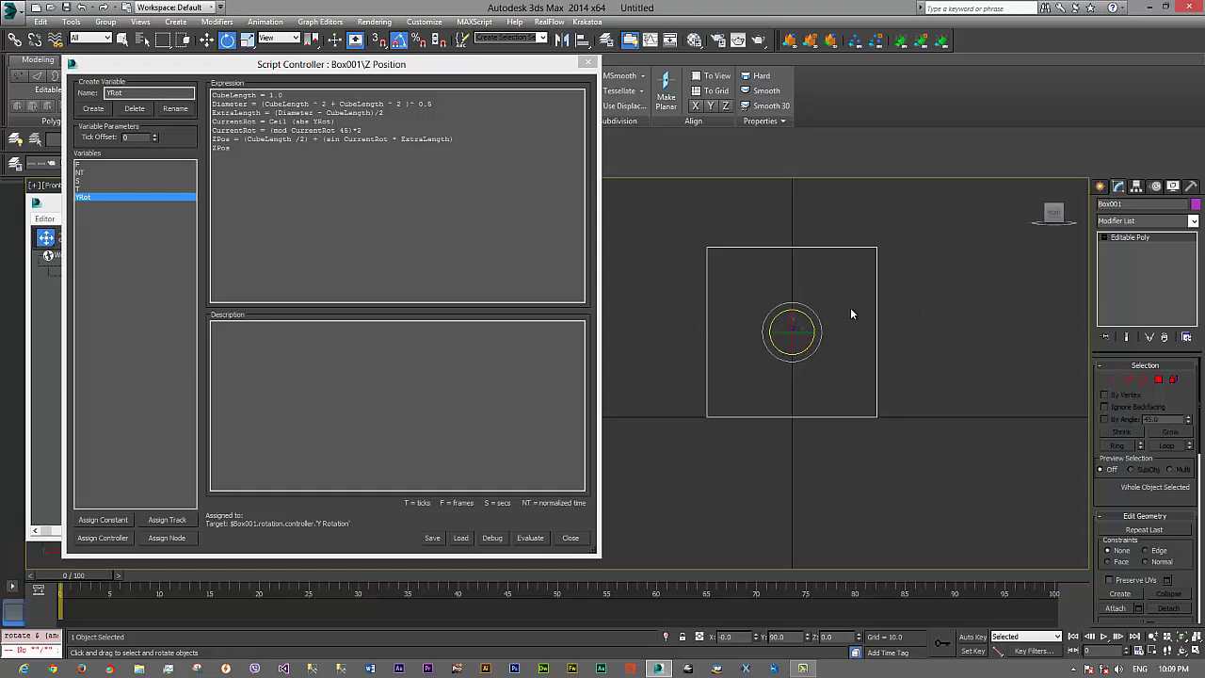
pyautogui.doubleClick(331, 138)
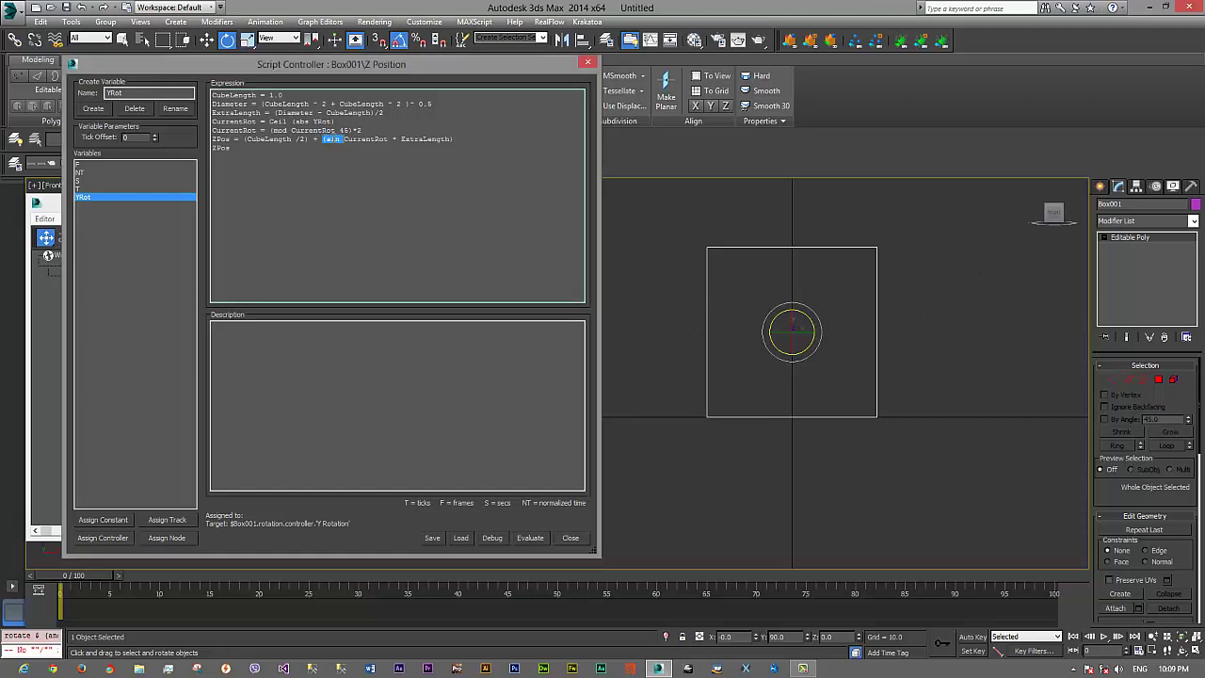
pyautogui.click(341, 144)
# Step: Insert CurrentQuarter = floor (CurrentRot / 45) after the CurrentRot = Ceil line
pyautogui.click(381, 122)
pyautogui.press('Return')
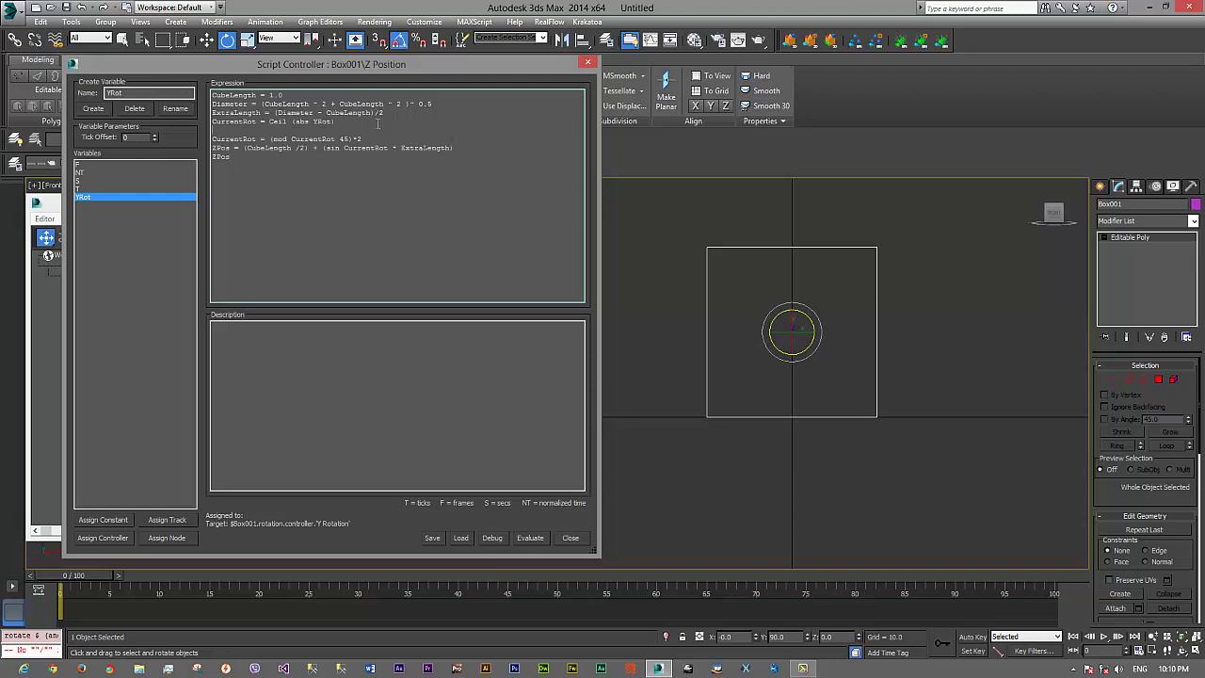
pyautogui.write('rrentQuarter')
pyautogui.write('= floor (CurrentRot / ')
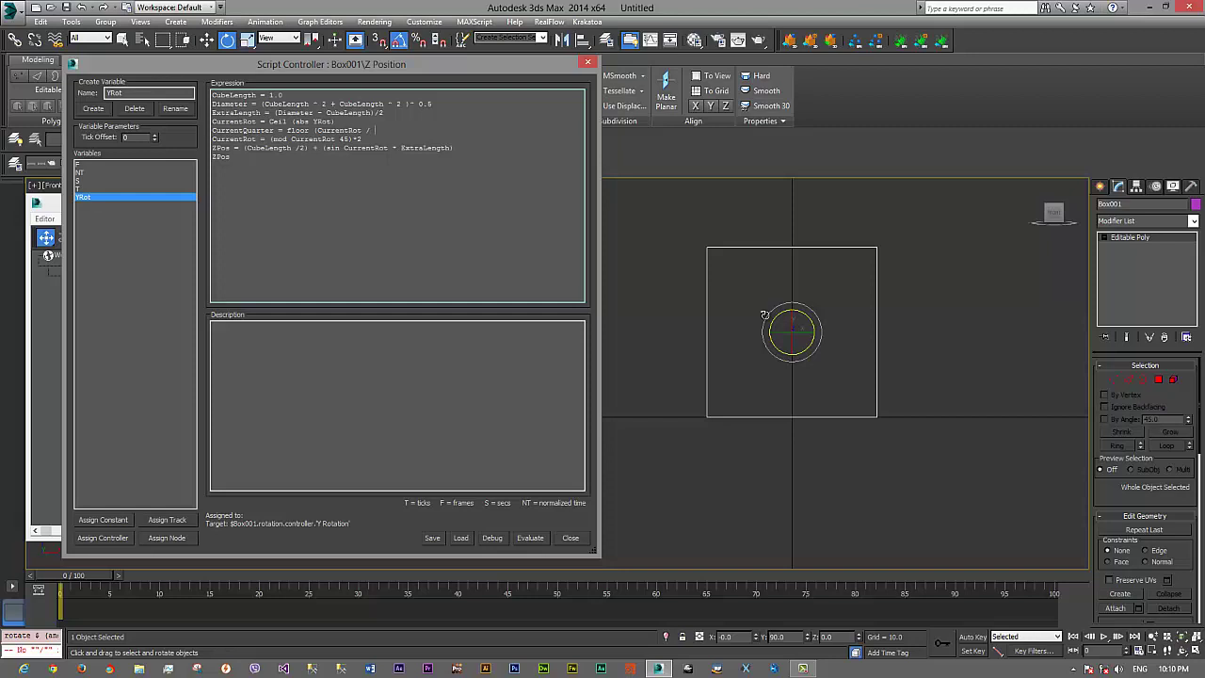
pyautogui.write('45')
pyautogui.doubleClick(337, 131)
# Step: Highlight the division, variable name and floor function in the CurrentQuarter line
pyautogui.moveTo(315, 130); pyautogui.dragTo(403, 131)
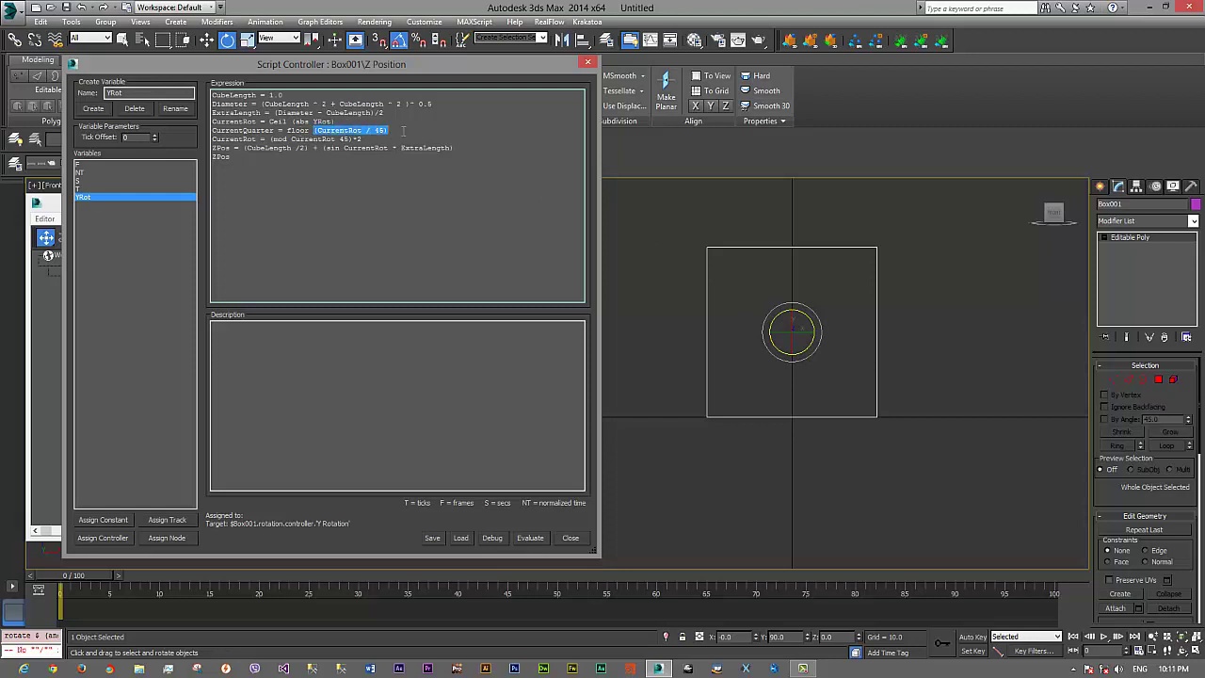
pyautogui.doubleClick(243, 131)
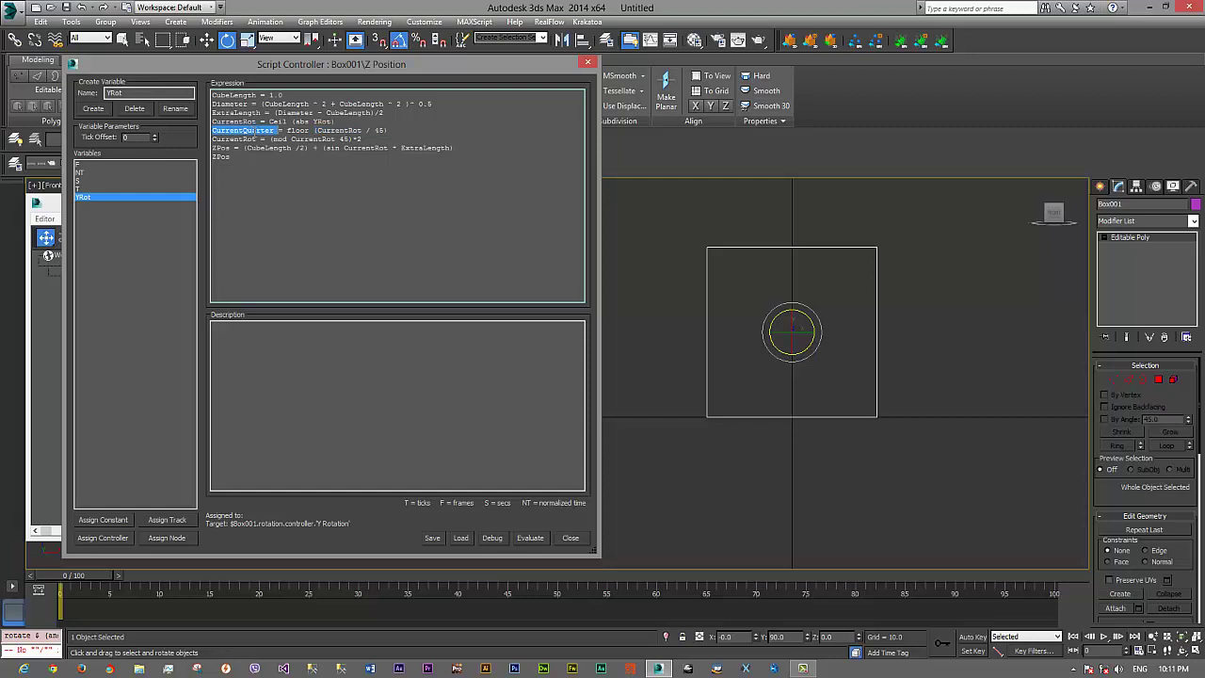
pyautogui.moveTo(289, 129); pyautogui.dragTo(409, 130)
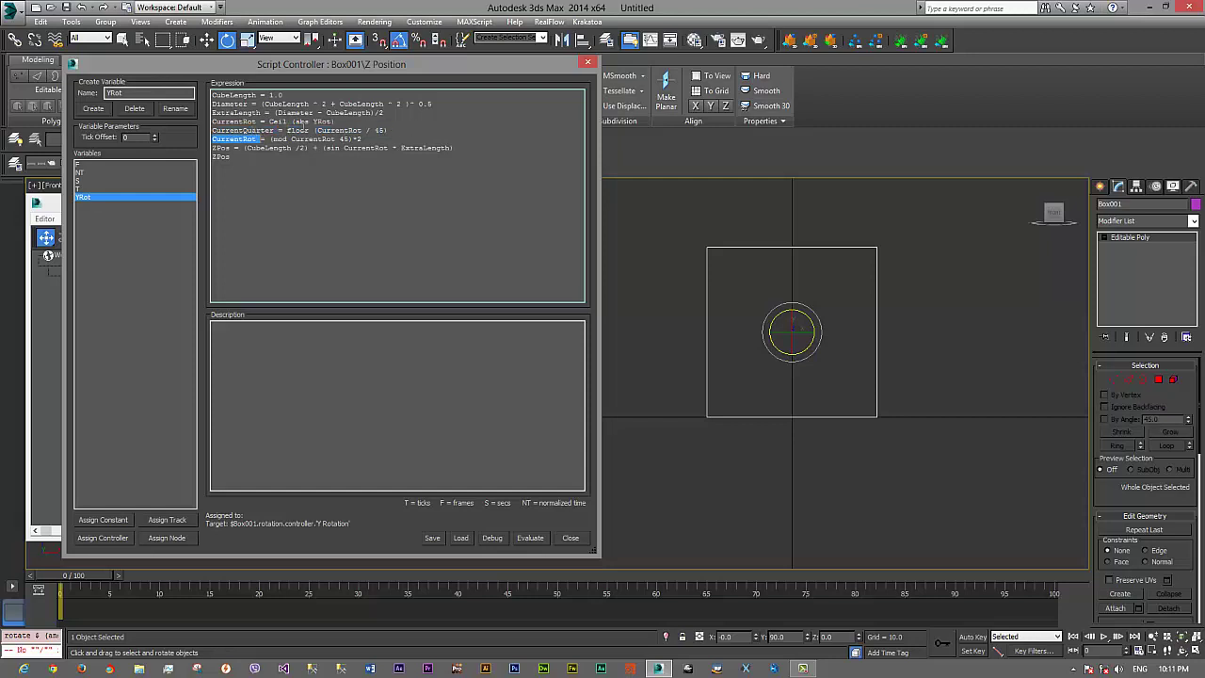
pyautogui.doubleClick(298, 130)
pyautogui.click(394, 130)
# Step: Add the line CurrentQuarter = mod CurrentQuarter 2 below the floor line
pyautogui.press('Return')
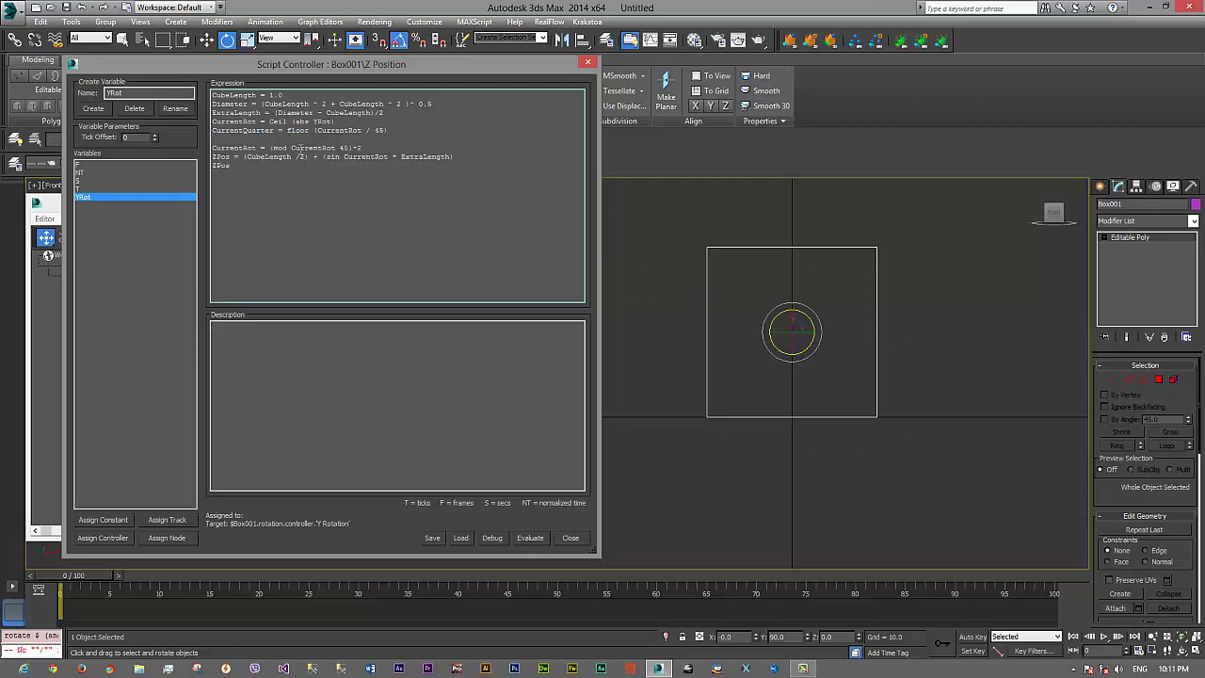
pyautogui.doubleClick(252, 130)
pyautogui.click(243, 139)
pyautogui.write('CurrentQuarter = mod Current')
pyautogui.write('Quarter 2')
# Step: Compare the two CurrentQuarter references in the new mod line
pyautogui.moveTo(375, 139); pyautogui.dragTo(213, 139)
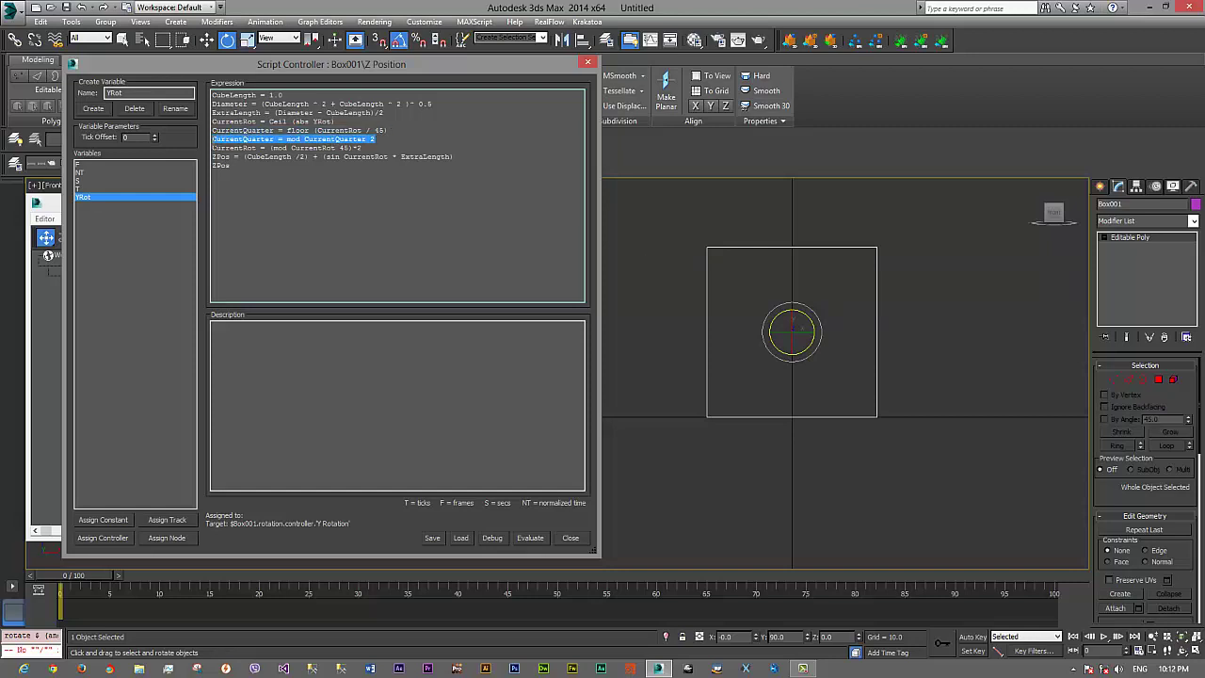
pyautogui.click(287, 148)
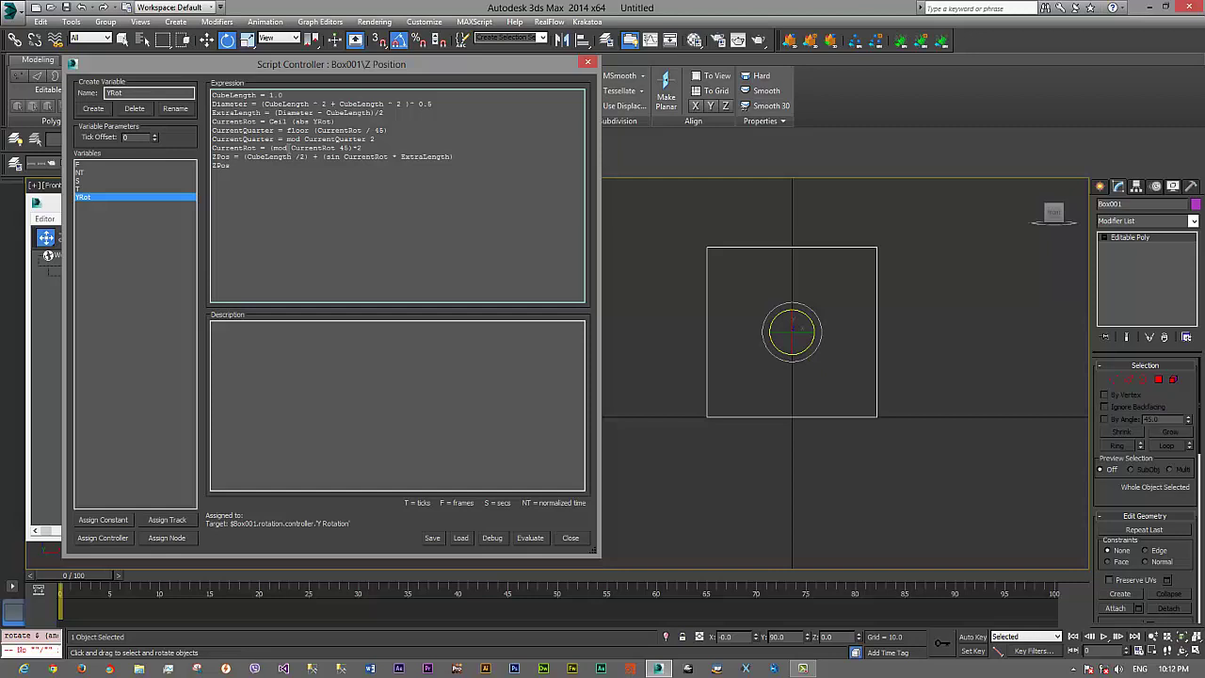
pyautogui.doubleClick(314, 140)
pyautogui.doubleClick(242, 140)
pyautogui.doubleClick(335, 139)
pyautogui.doubleClick(243, 139)
pyautogui.doubleClick(325, 140)
pyautogui.click(325, 139)
pyautogui.doubleClick(237, 139)
pyautogui.click(235, 139)
pyautogui.doubleClick(235, 139)
pyautogui.click(233, 140)
pyautogui.doubleClick(236, 139)
# Step: Add an if CurrentQuarter == 0 then ( ) else ( ) block after the mod line
pyautogui.click(394, 146)
pyautogui.press('Return')
pyautogui.write('if')
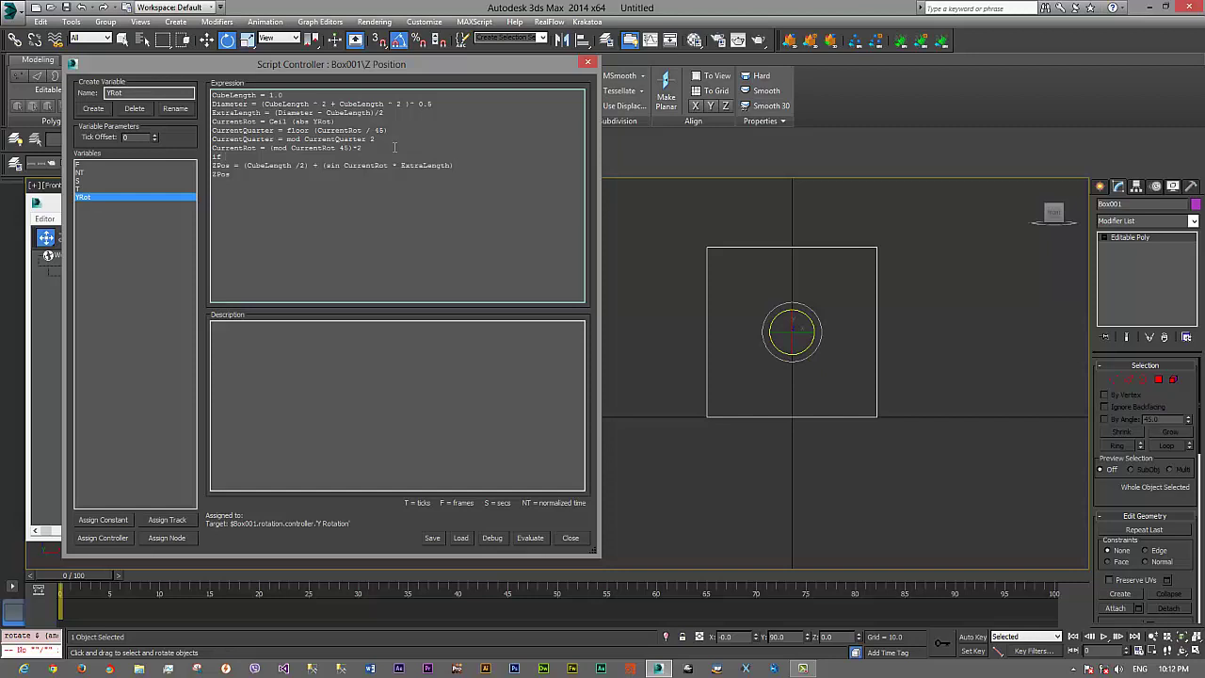
pyautogui.write(' CurrentQuarter == 0 then')
pyautogui.press('Return')
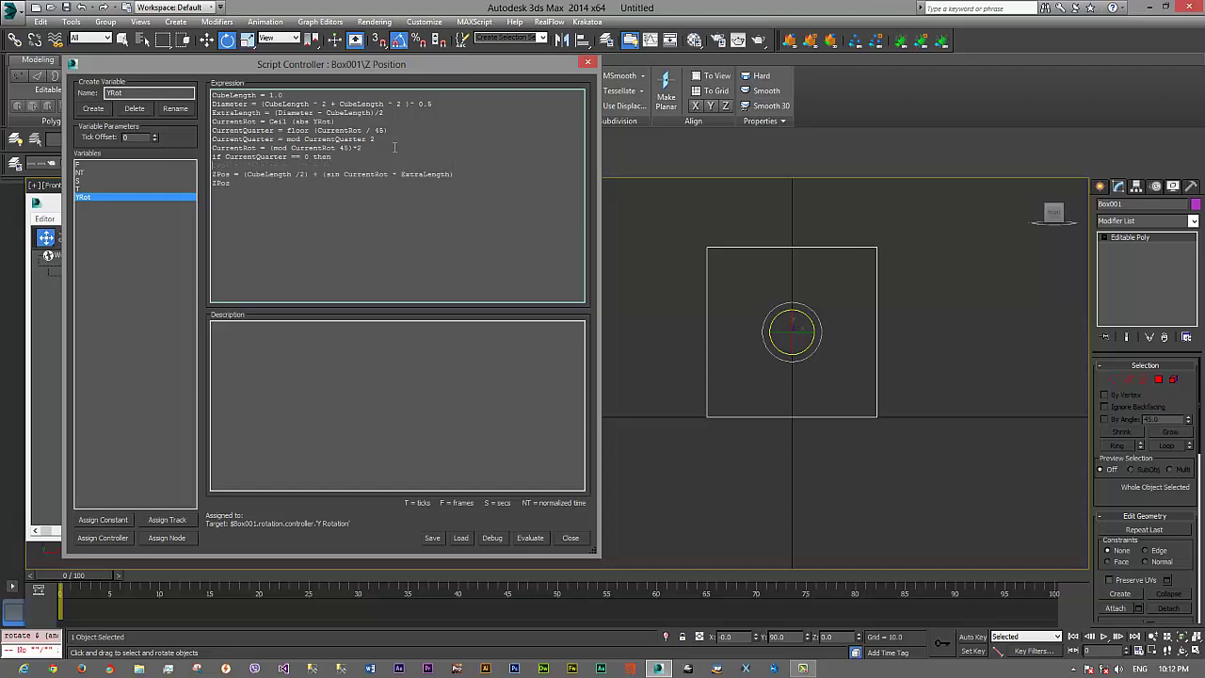
pyautogui.write('(')
pyautogui.press('Return')
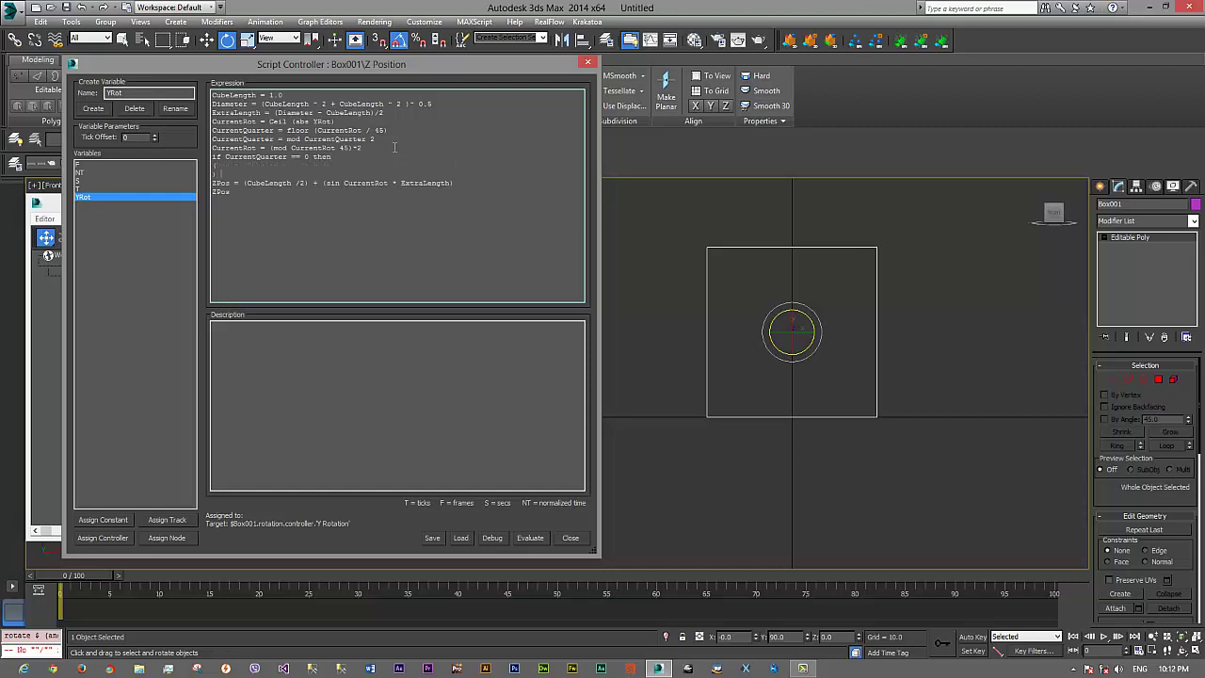
pyautogui.press('Return')
pyautogui.write('else')
pyautogui.press('Return')
pyautogui.write('(')
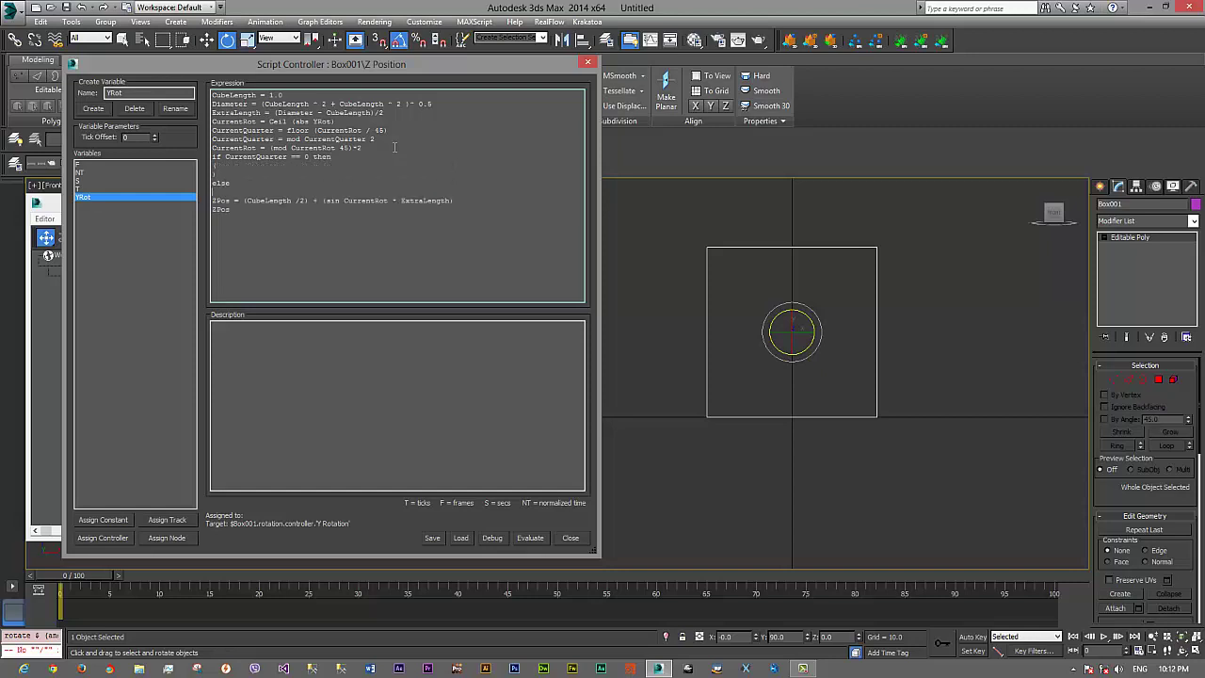
pyautogui.press('Return')
pyautogui.write(')')
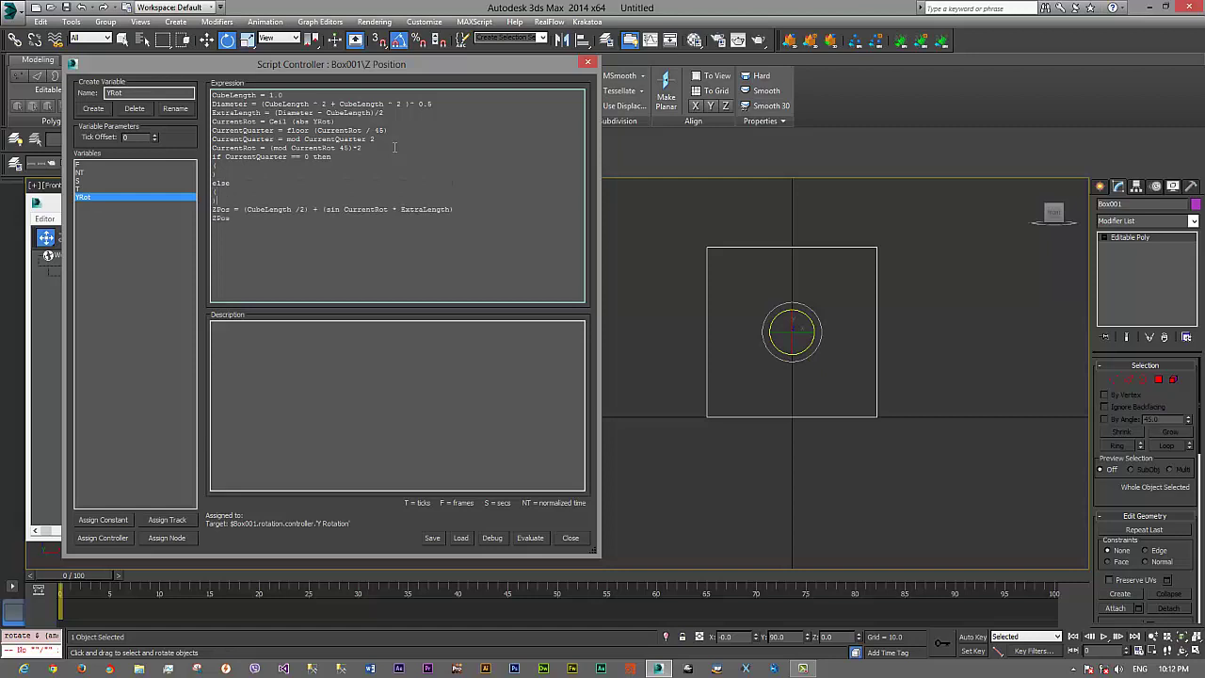
# Step: Move the ZPos formula line into both the if and else branches, indented
pyautogui.moveTo(468, 209); pyautogui.dragTo(211, 209)
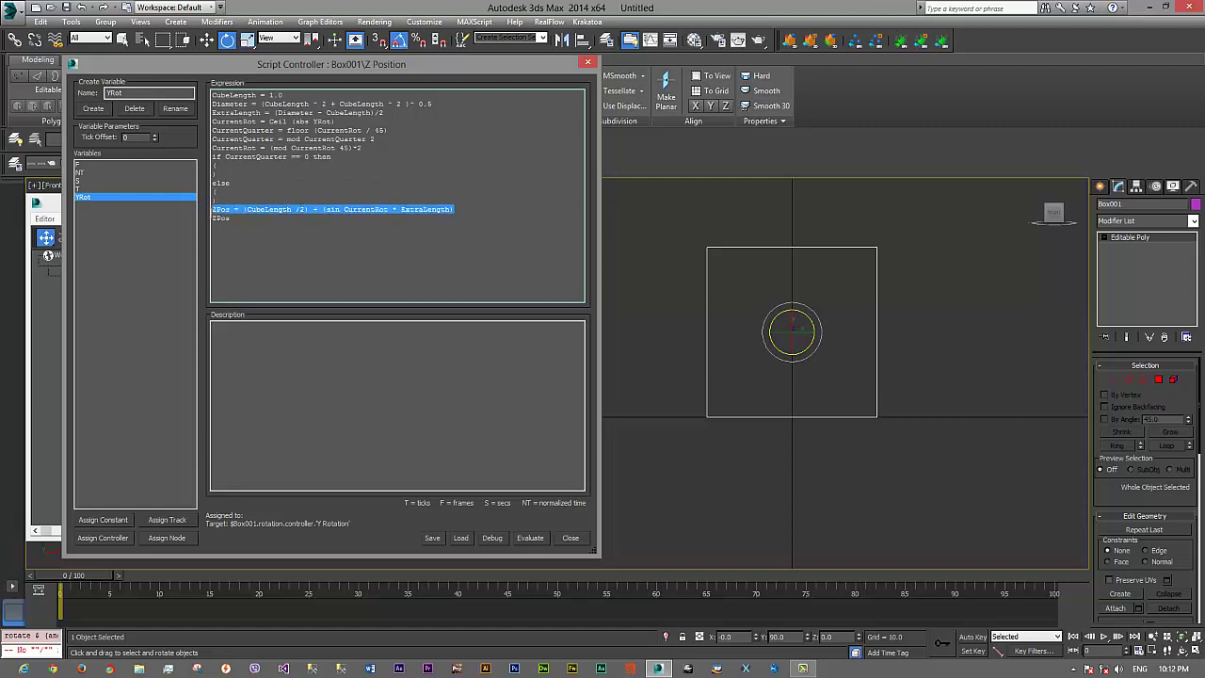
pyautogui.hotkey('ctrl', 'x')
pyautogui.click(221, 166)
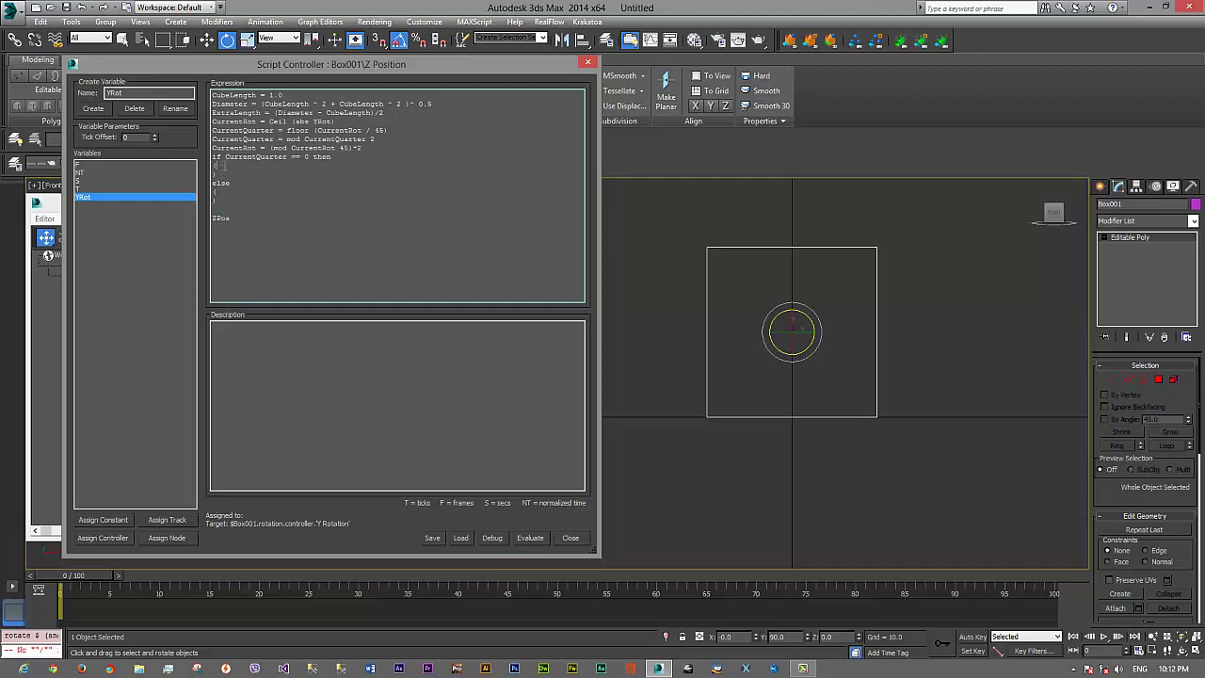
pyautogui.press('Return')
pyautogui.press('Tab')
pyautogui.hotkey('ctrl', 'v')
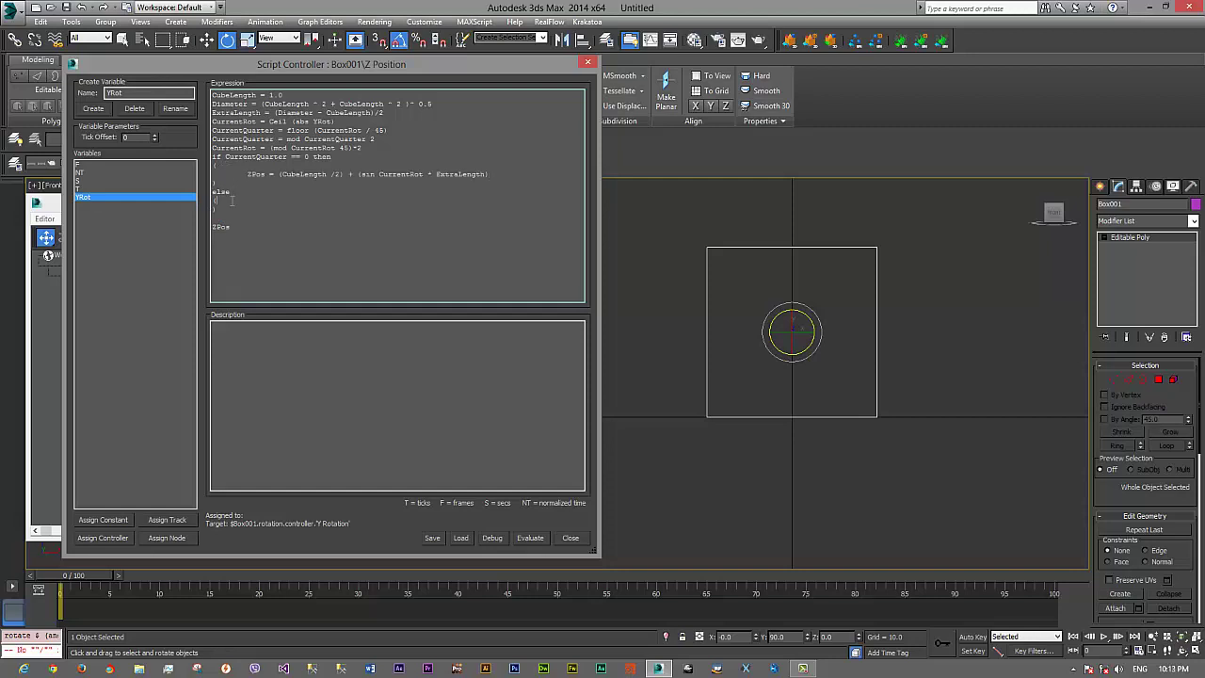
pyautogui.click(234, 201)
pyautogui.press('Return')
pyautogui.hotkey('ctrl', 'v')
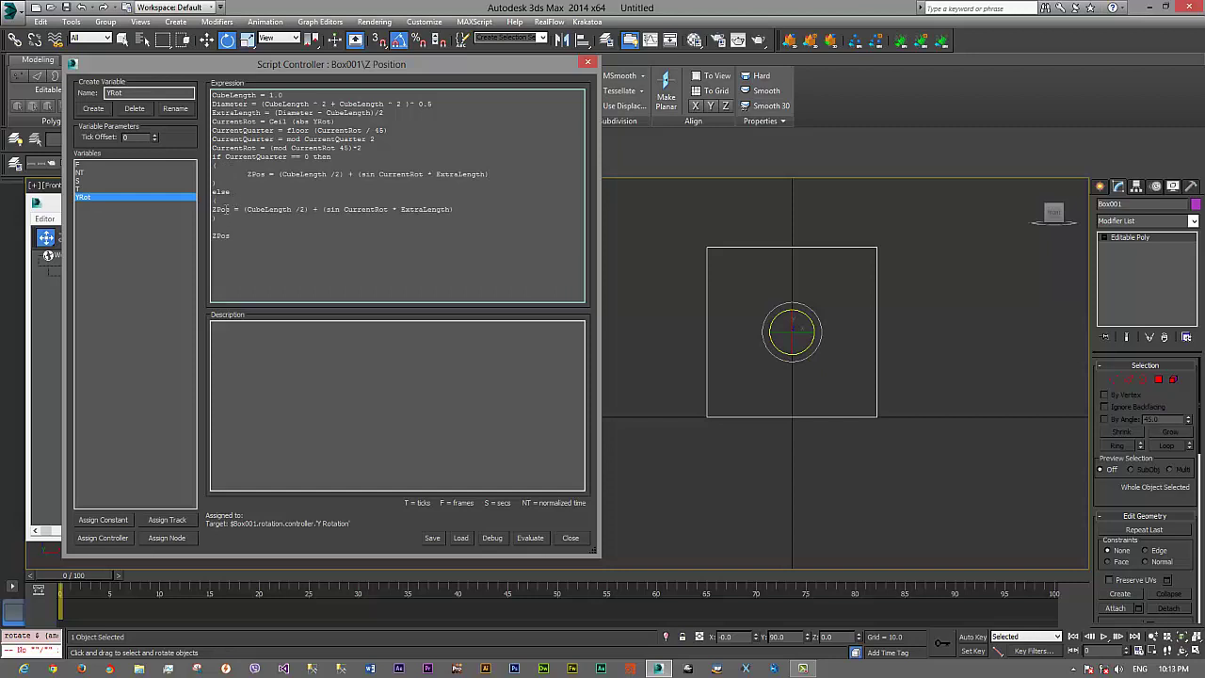
pyautogui.press('Tab')
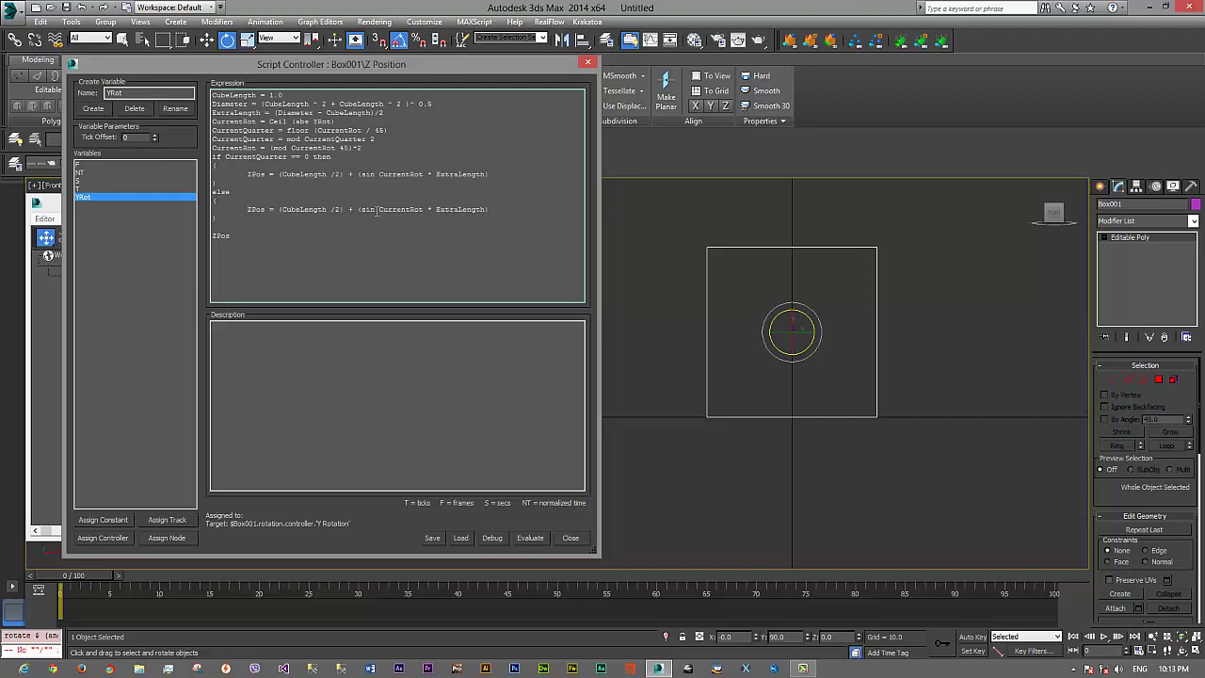
# Step: Change sin to cos in the else branch and rotate the box about 45° to test
pyautogui.doubleClick(367, 209)
pyautogui.write('cos')
pyautogui.moveTo(804, 316); pyautogui.dragTo(909, 349)
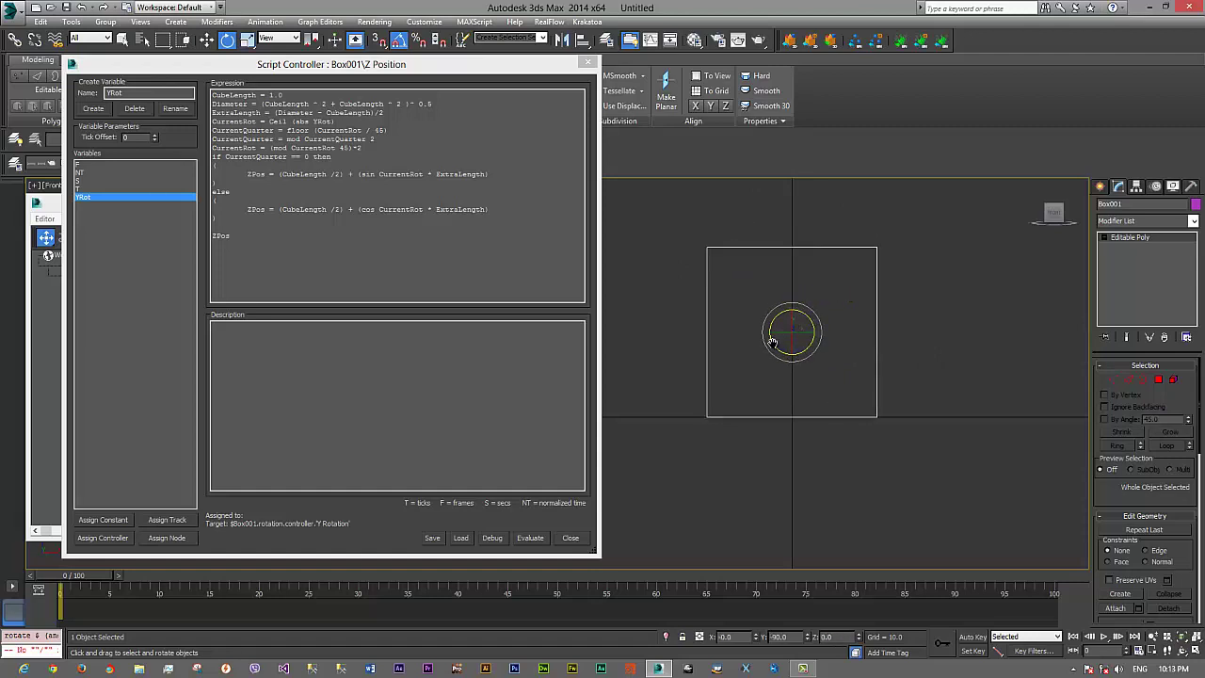
pyautogui.scroll(-2, 757, 358)
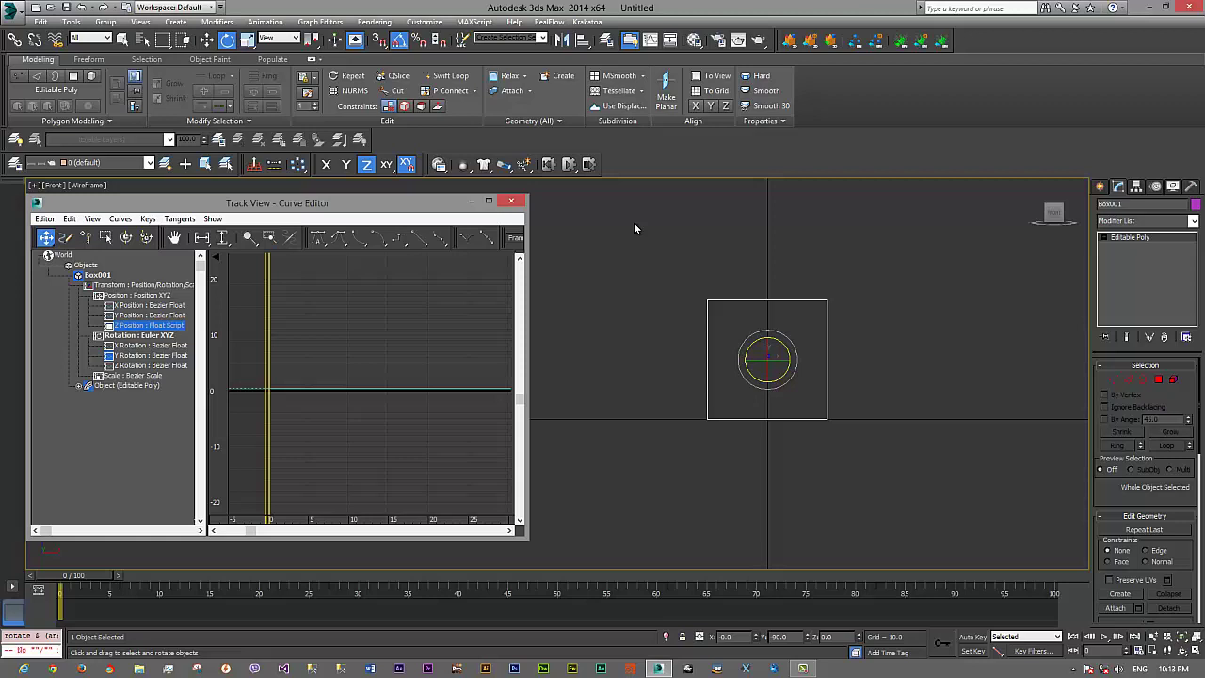
# Step: Return to four viewports and create a Point helper near the box's base
pyautogui.click(511, 200)
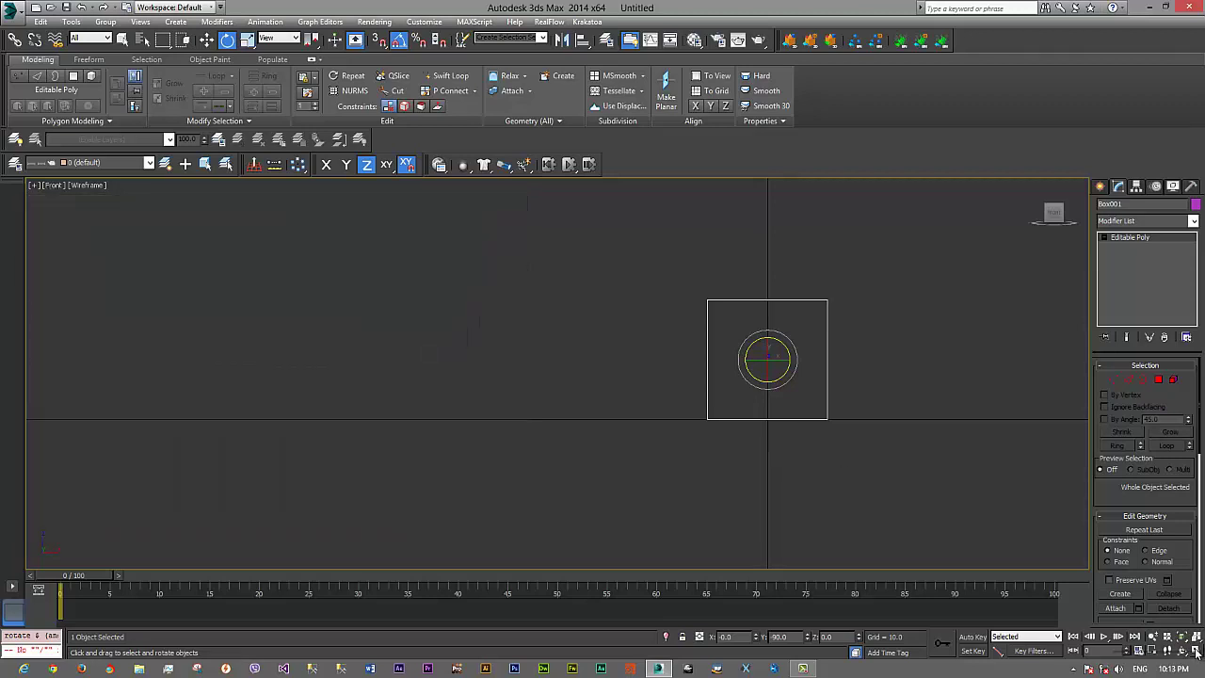
pyautogui.click(1194, 650)
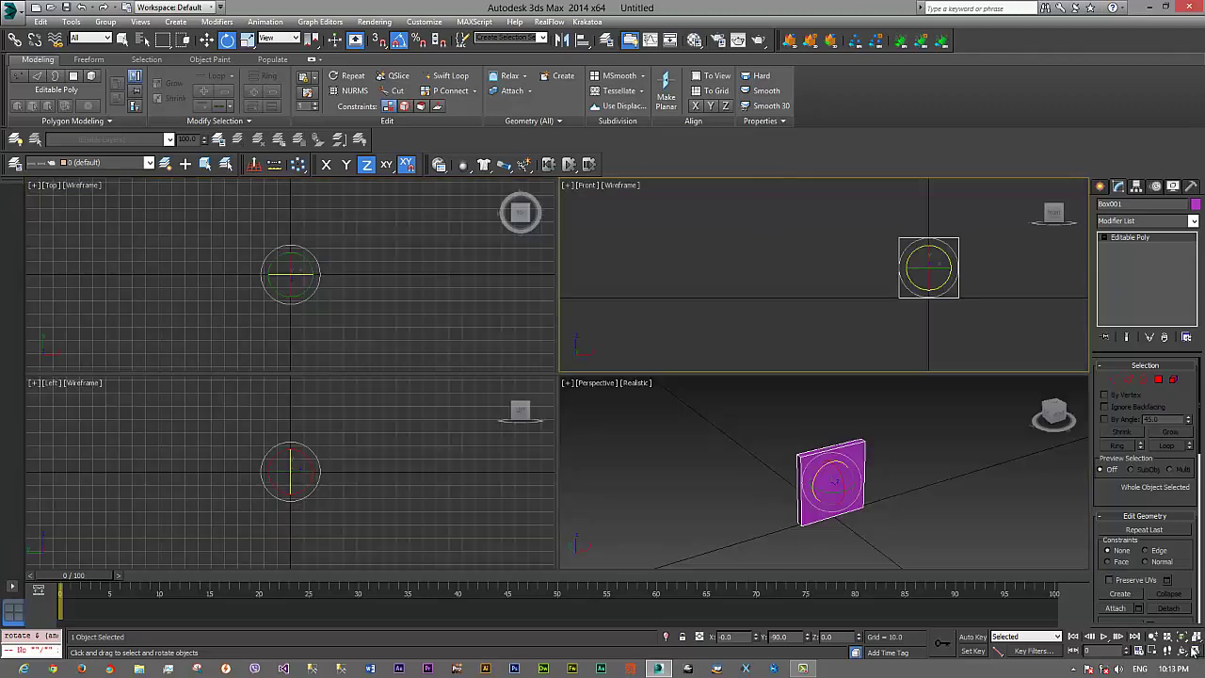
pyautogui.rightClick(888, 475)
pyautogui.click(1099, 187)
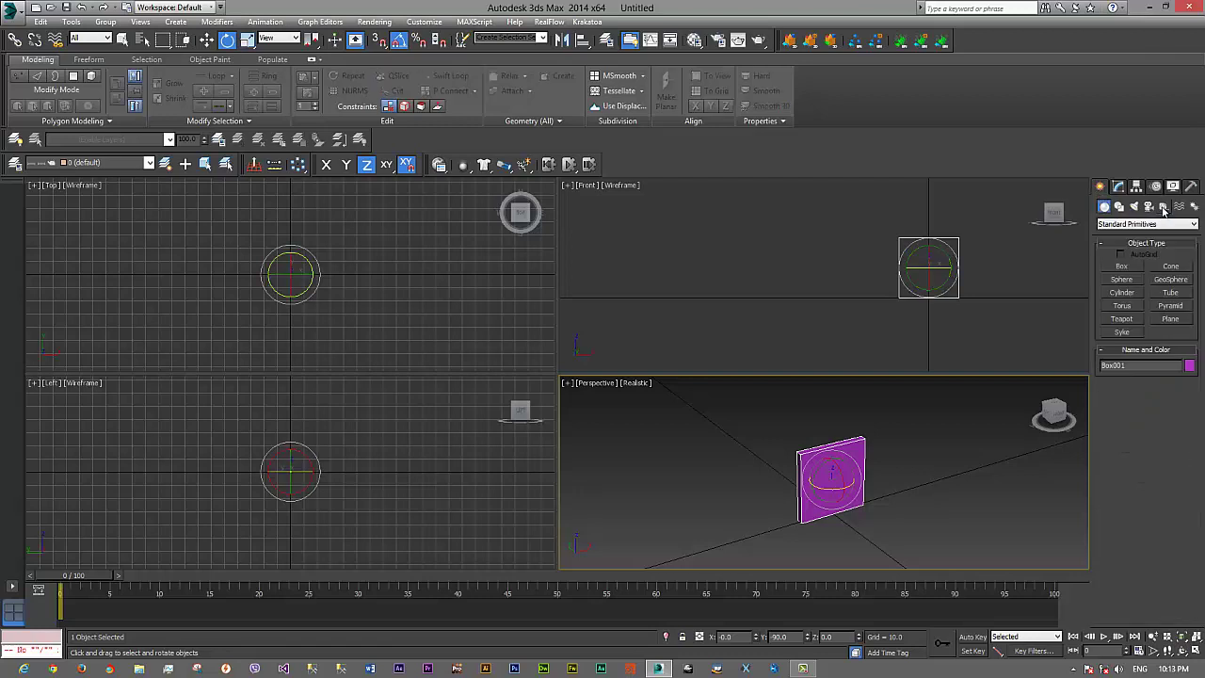
pyautogui.click(1164, 207)
pyautogui.click(1121, 306)
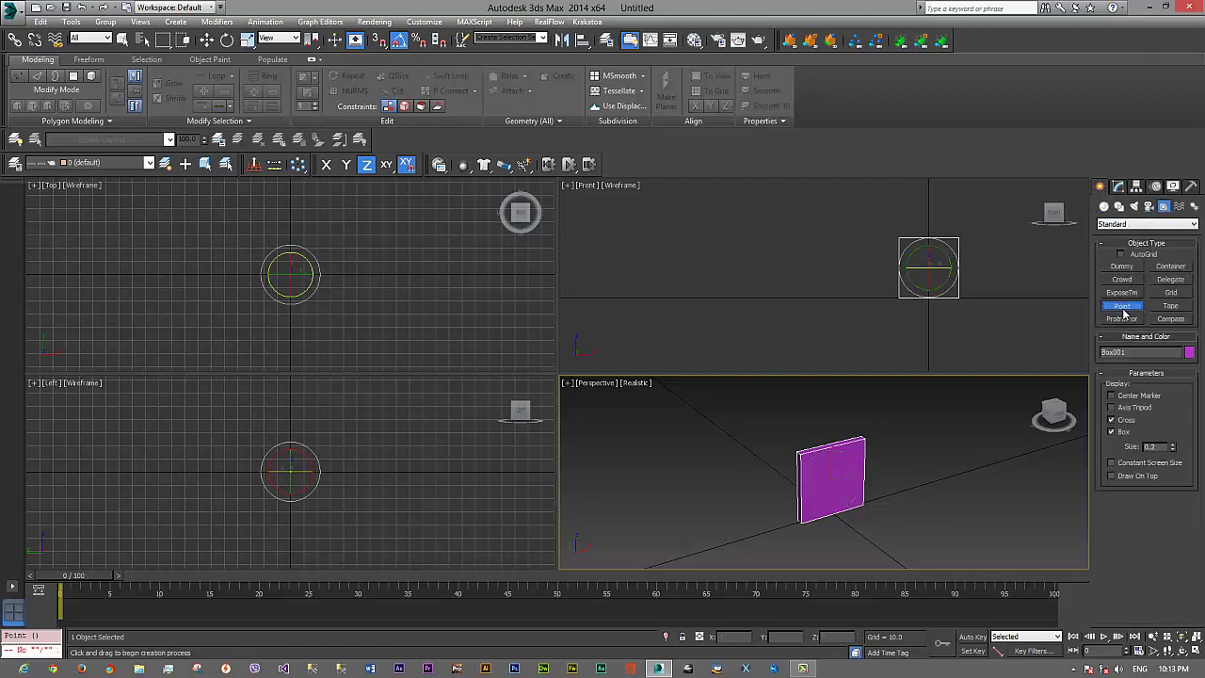
pyautogui.click(859, 521)
pyautogui.press('e')
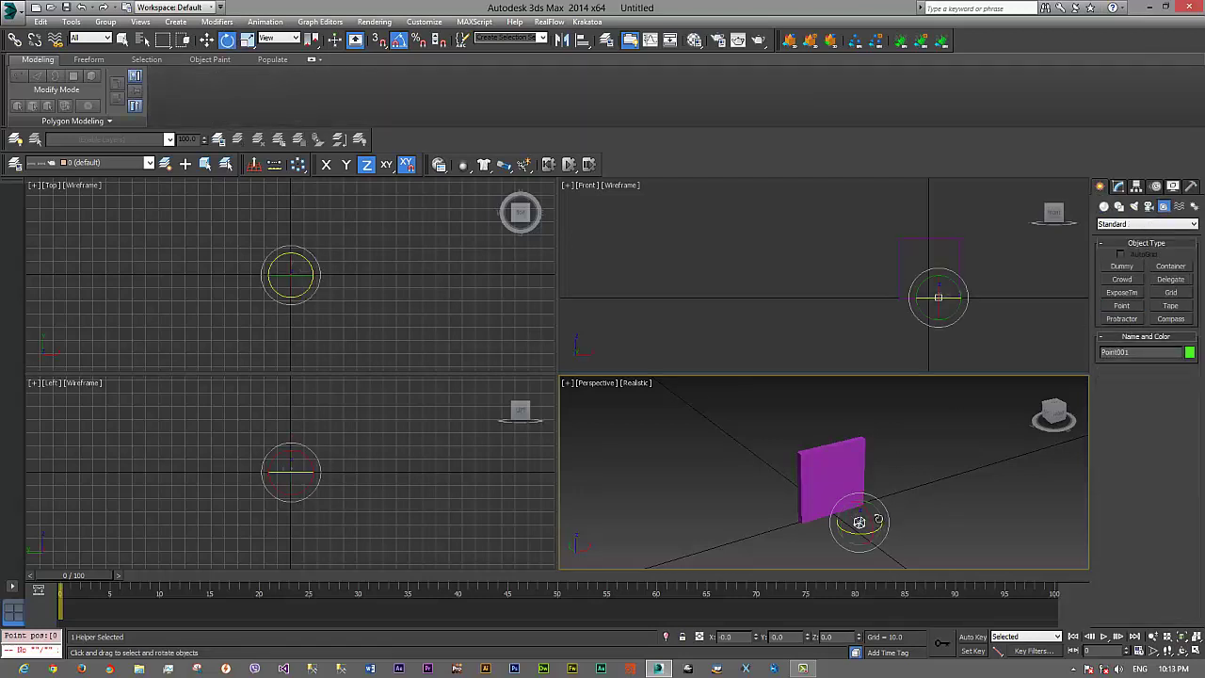
# Step: Reset the point helper's X position to 0 with the Move tool
pyautogui.rightClick(815, 499)
pyautogui.click(822, 491)
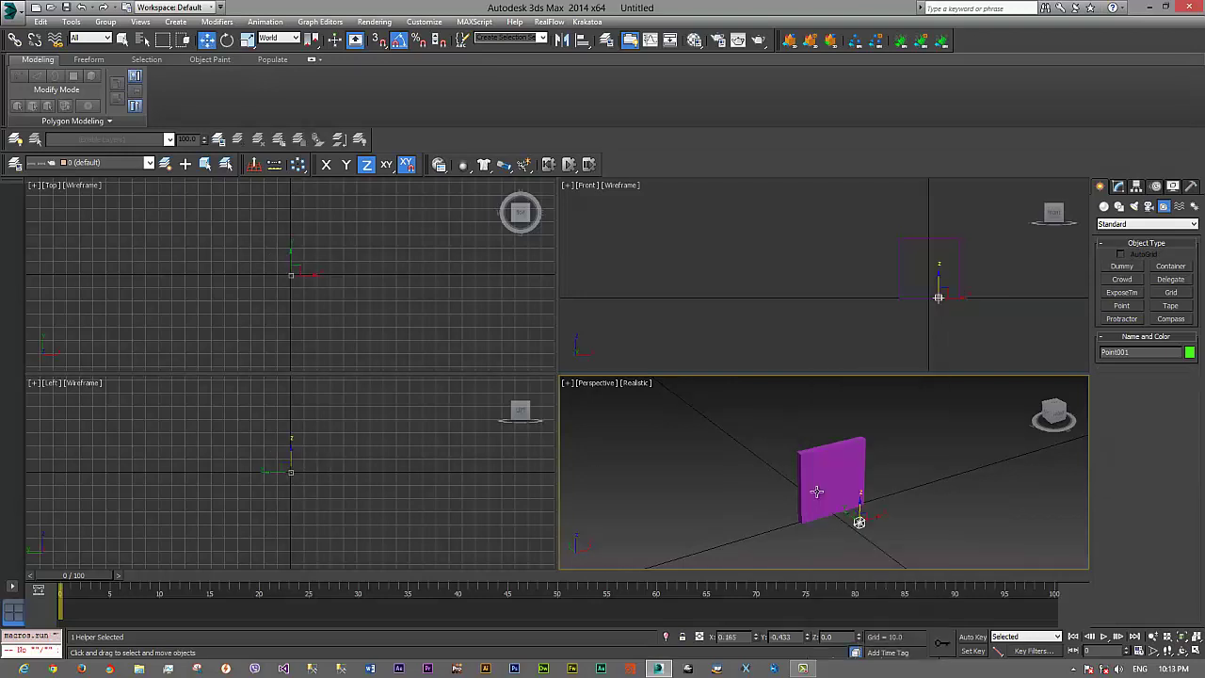
pyautogui.rightClick(758, 637)
pyautogui.moveTo(301, 288); pyautogui.dragTo(330, 273, button='middle')
pyautogui.scroll(4, 330, 274)
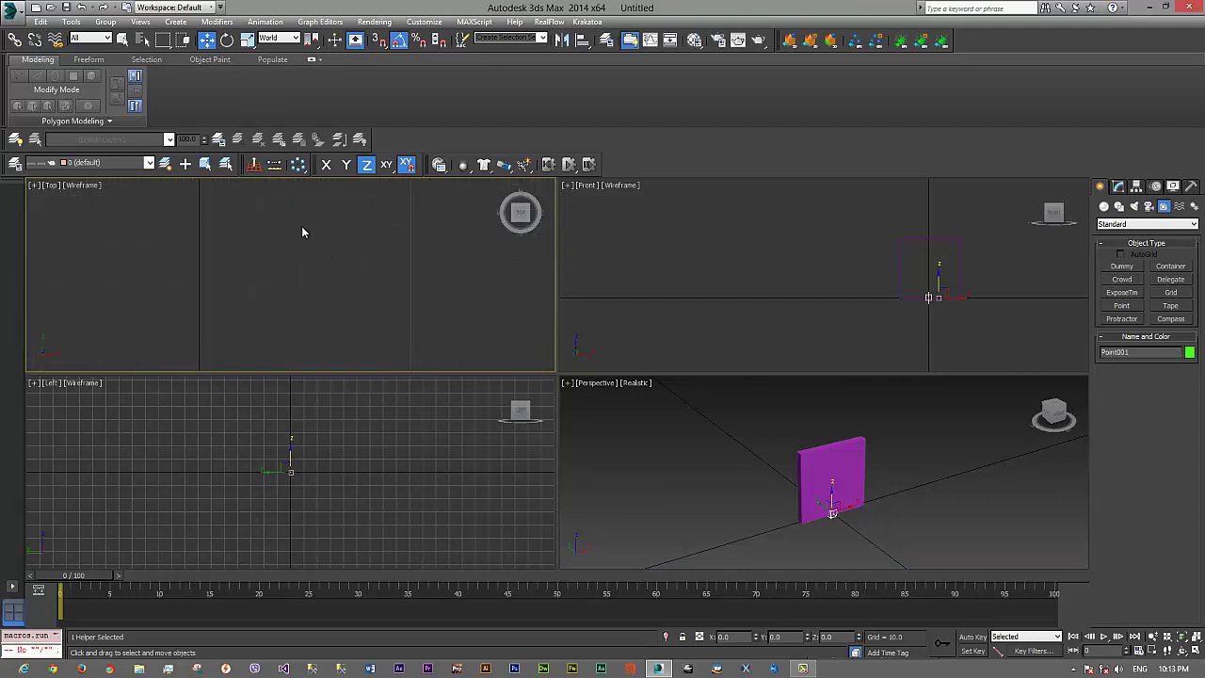
pyautogui.moveTo(304, 232); pyautogui.dragTo(358, 317, button='middle')
pyautogui.scroll(4, 959, 352)
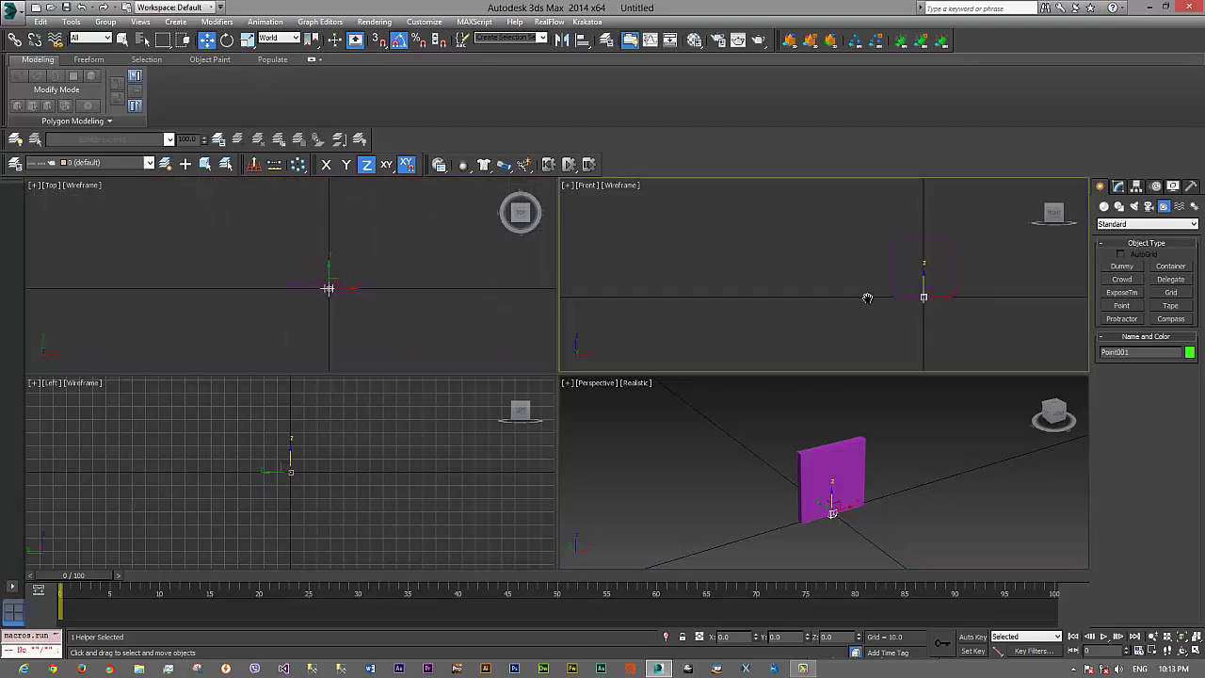
pyautogui.moveTo(991, 349); pyautogui.dragTo(991, 379, button='middle')
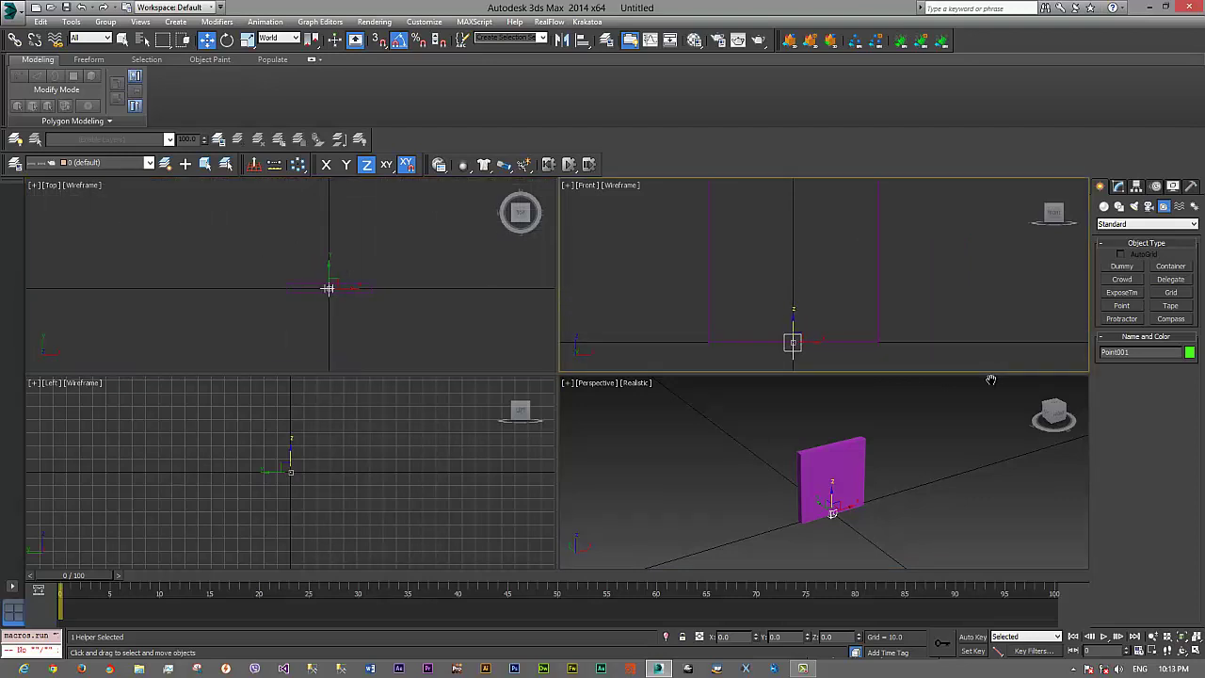
# Step: Rename the point helper to HPX and reselect the magenta box plate
pyautogui.doubleClick(1130, 351)
pyautogui.write('HPX')
pyautogui.scroll(-1, 903, 343)
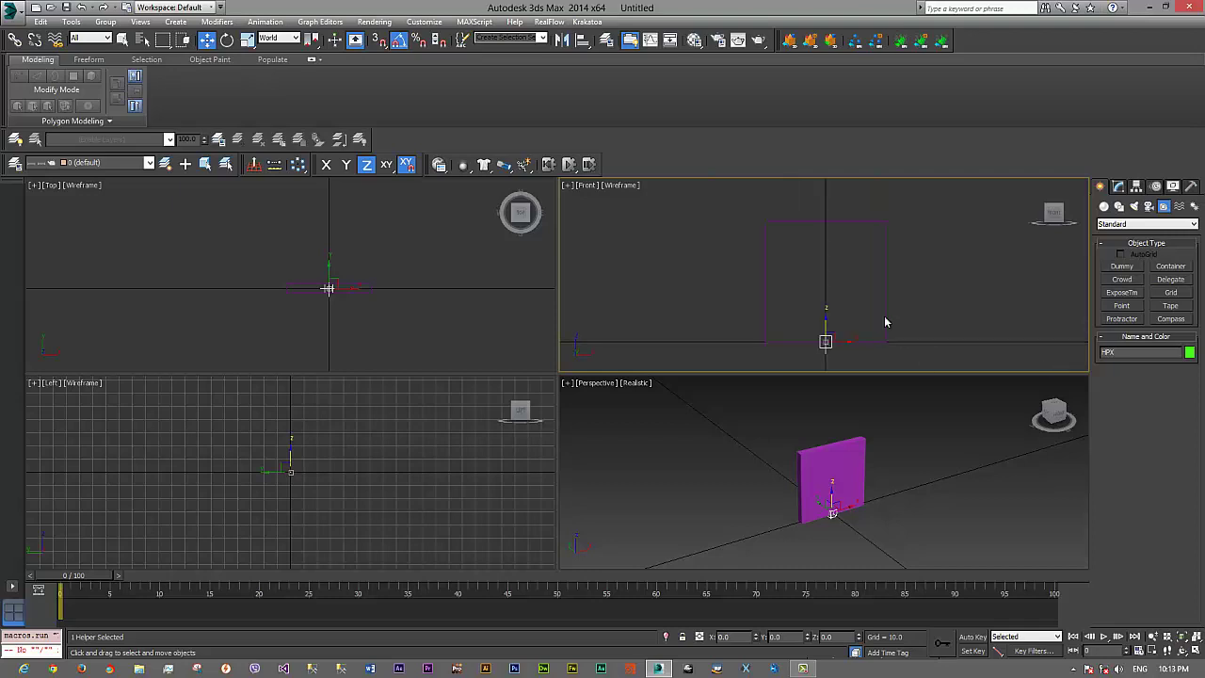
pyautogui.rightClick(871, 463)
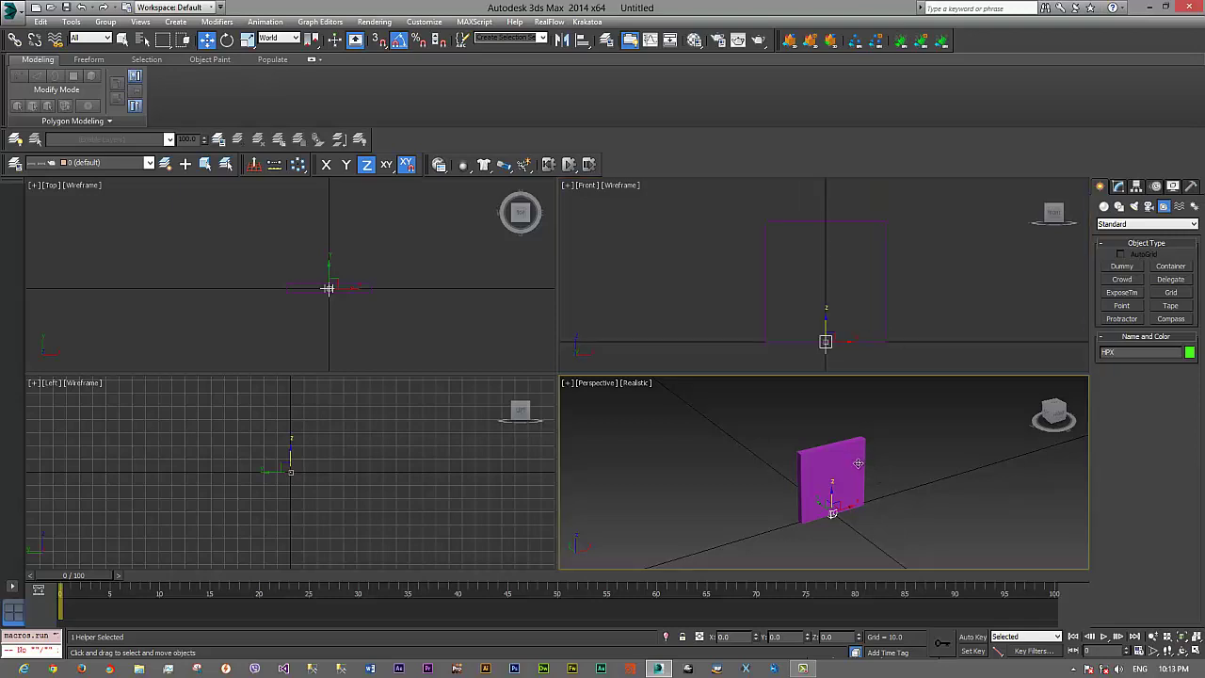
pyautogui.click(858, 464)
pyautogui.keyDown('alt'); pyautogui.moveTo(879, 479); pyautogui.dragTo(861, 468, button='middle'); pyautogui.keyUp('alt')
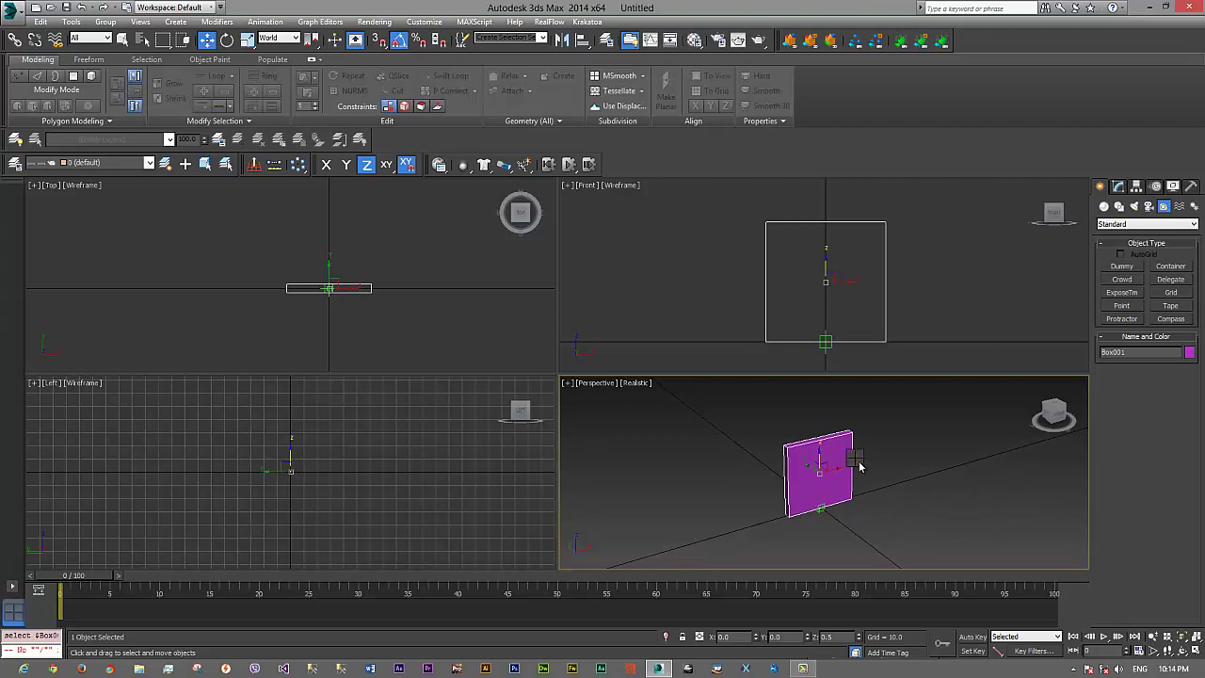
# Step: Assign a Float Script controller to Box001's Y Rotation track from the Curve Editor
pyautogui.rightClick(856, 461)
pyautogui.click(884, 544)
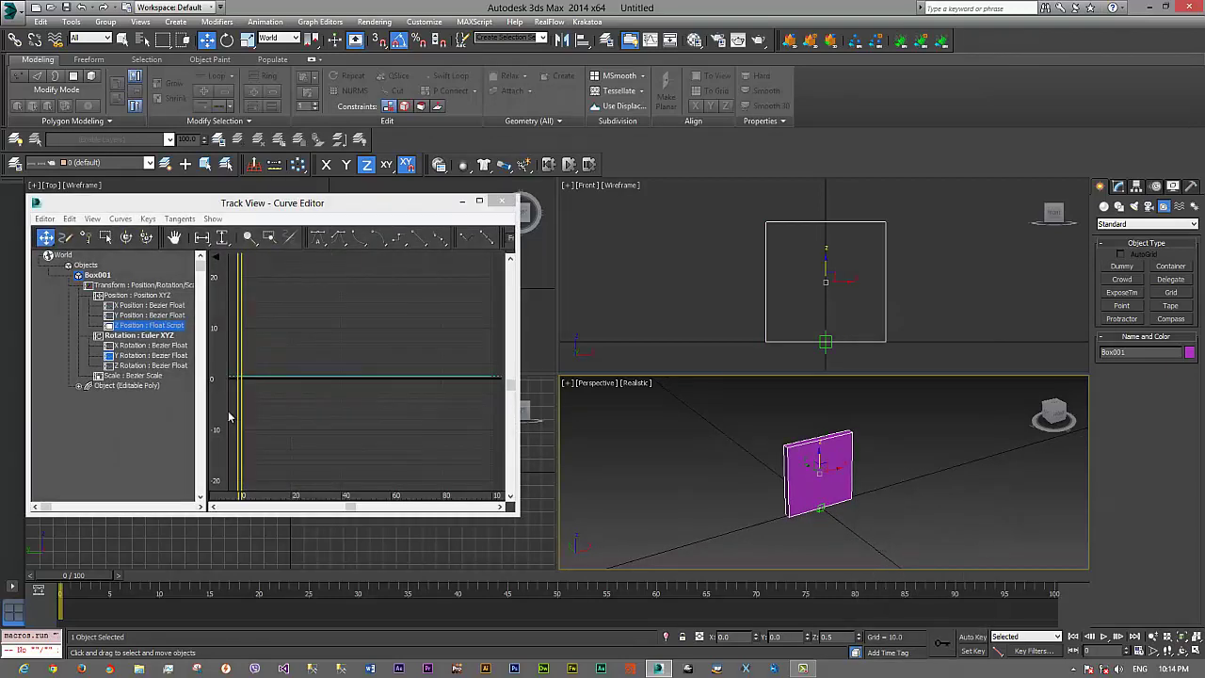
pyautogui.click(162, 357)
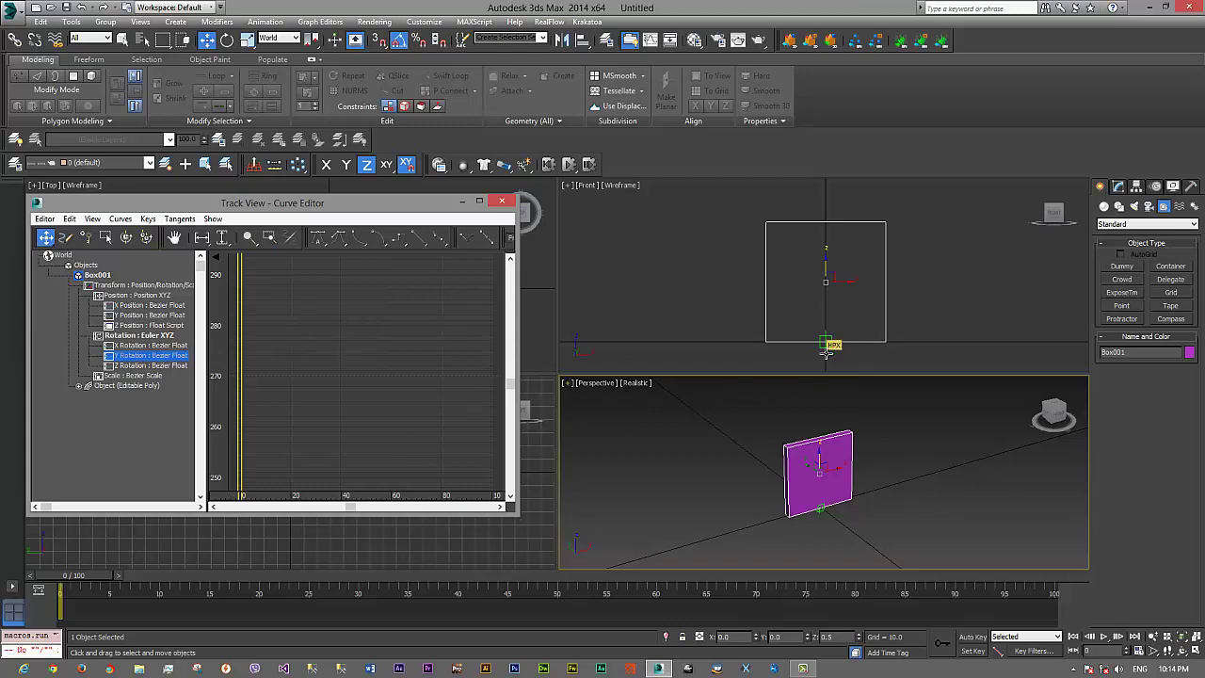
pyautogui.rightClick(130, 361)
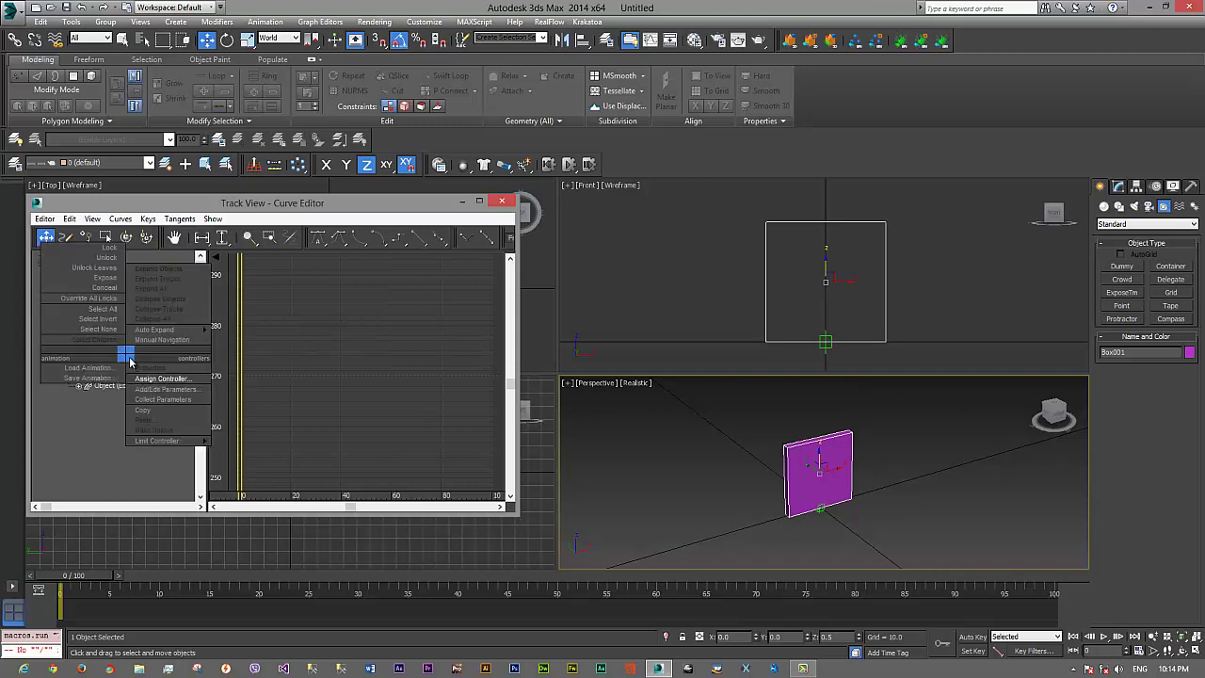
pyautogui.click(144, 383)
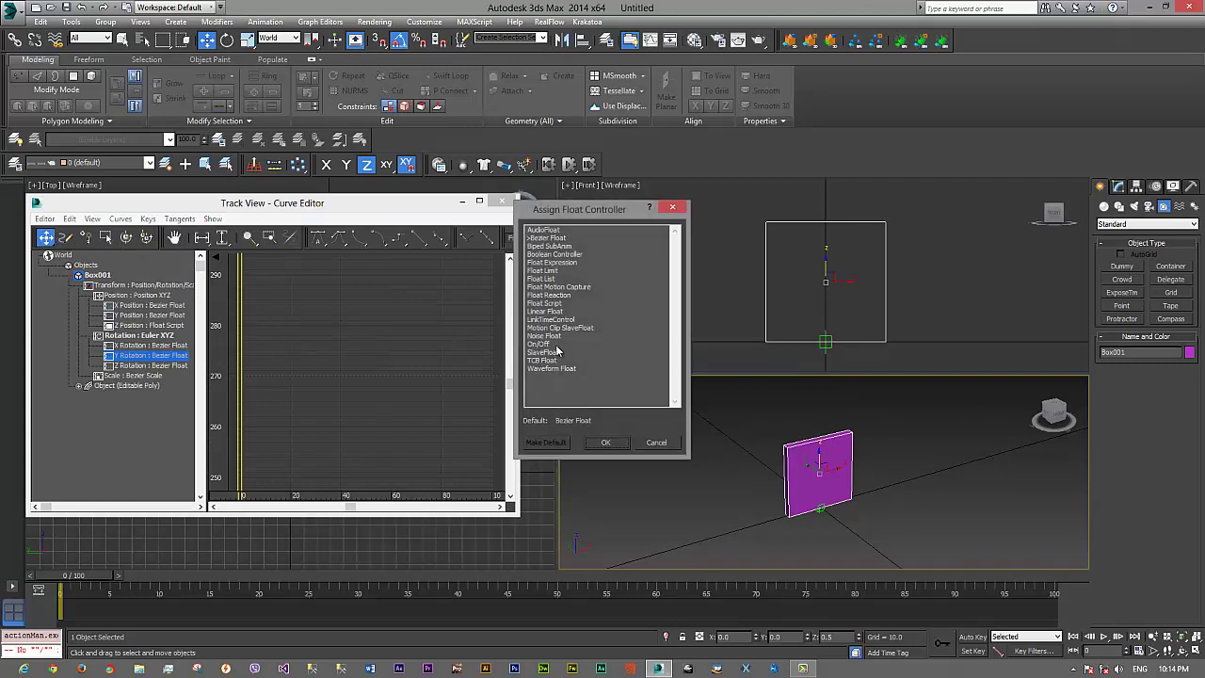
pyautogui.doubleClick(550, 304)
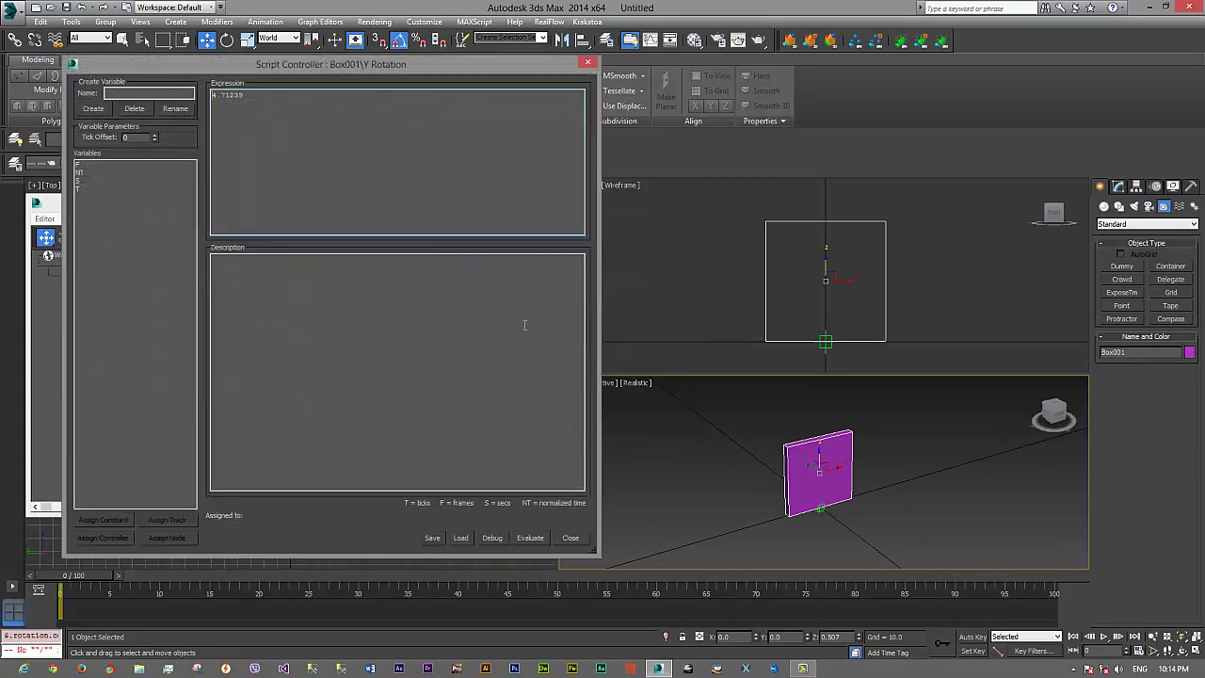
# Step: Create a script variable named HPX
pyautogui.doubleClick(233, 111)
pyautogui.click(156, 95)
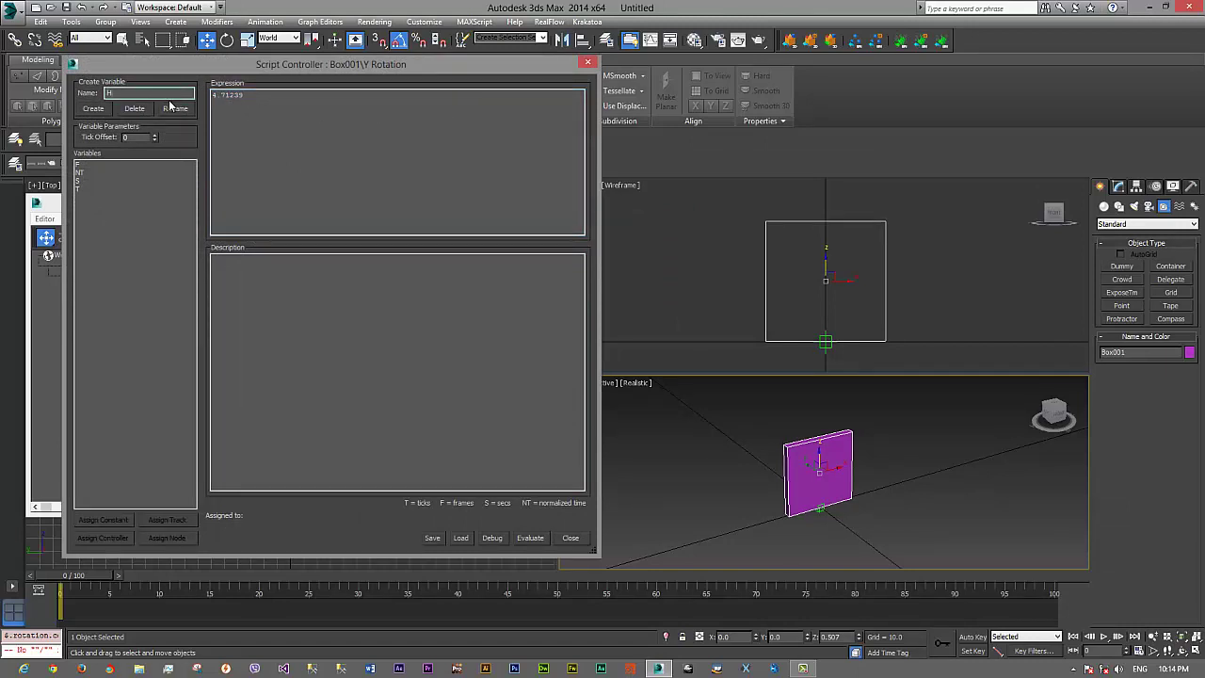
pyautogui.write('HPX')
pyautogui.click(92, 109)
# Step: Assign HPX to the HPX point's Transform > Position > X Position track
pyautogui.click(167, 519)
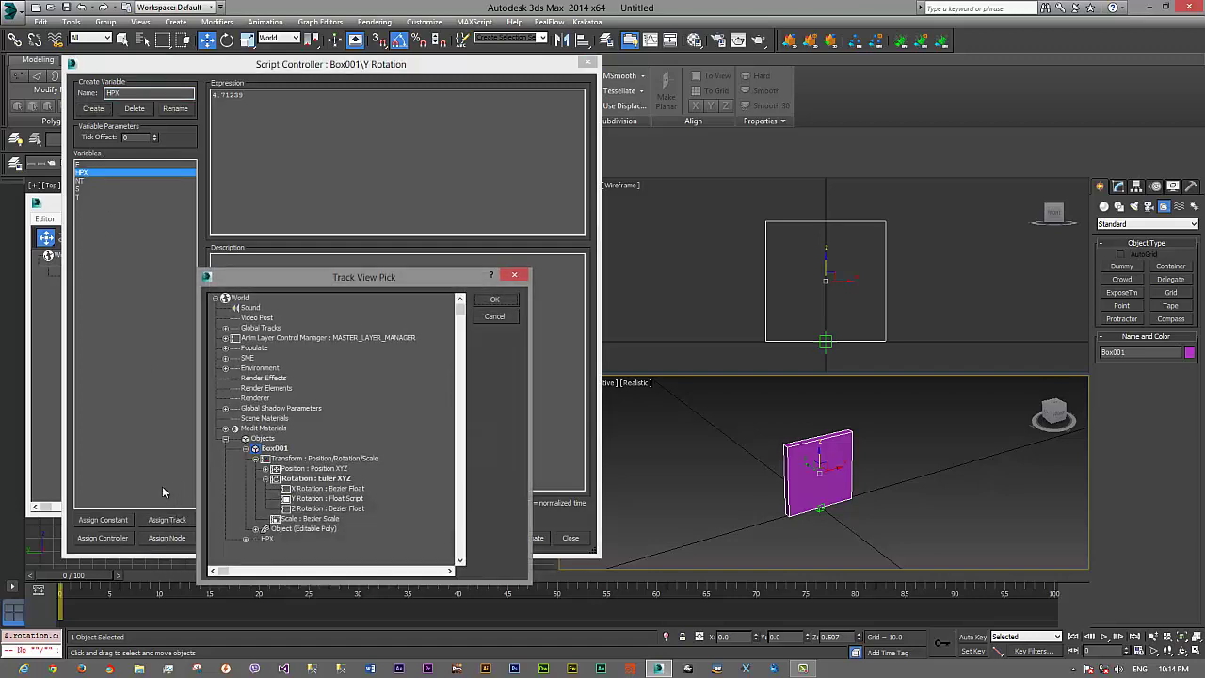
pyautogui.click(246, 540)
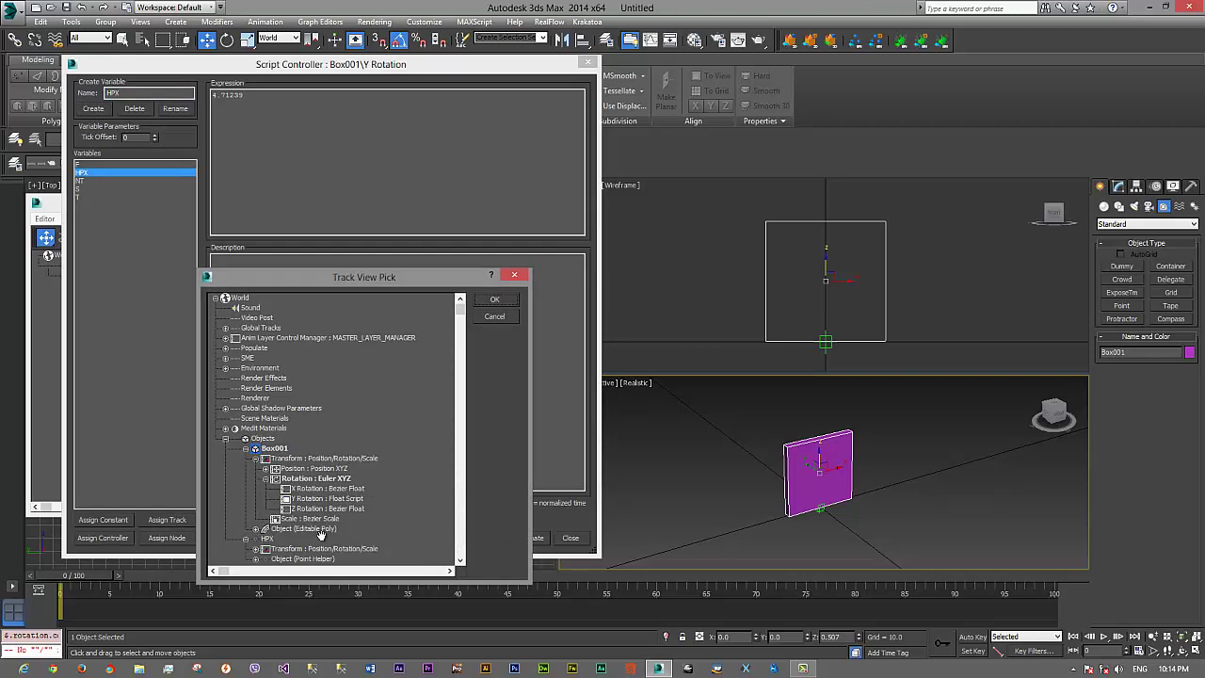
pyautogui.scroll(-4, 275, 459)
pyautogui.click(249, 448)
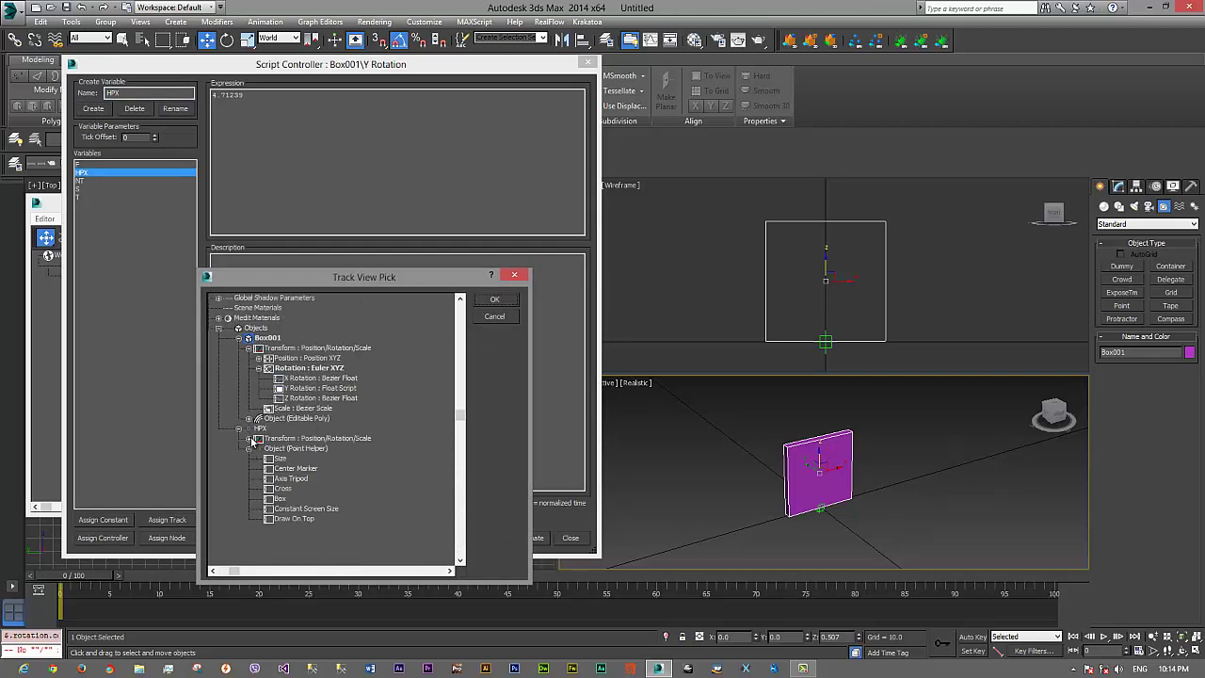
pyautogui.click(248, 438)
pyautogui.click(259, 449)
pyautogui.doubleClick(283, 458)
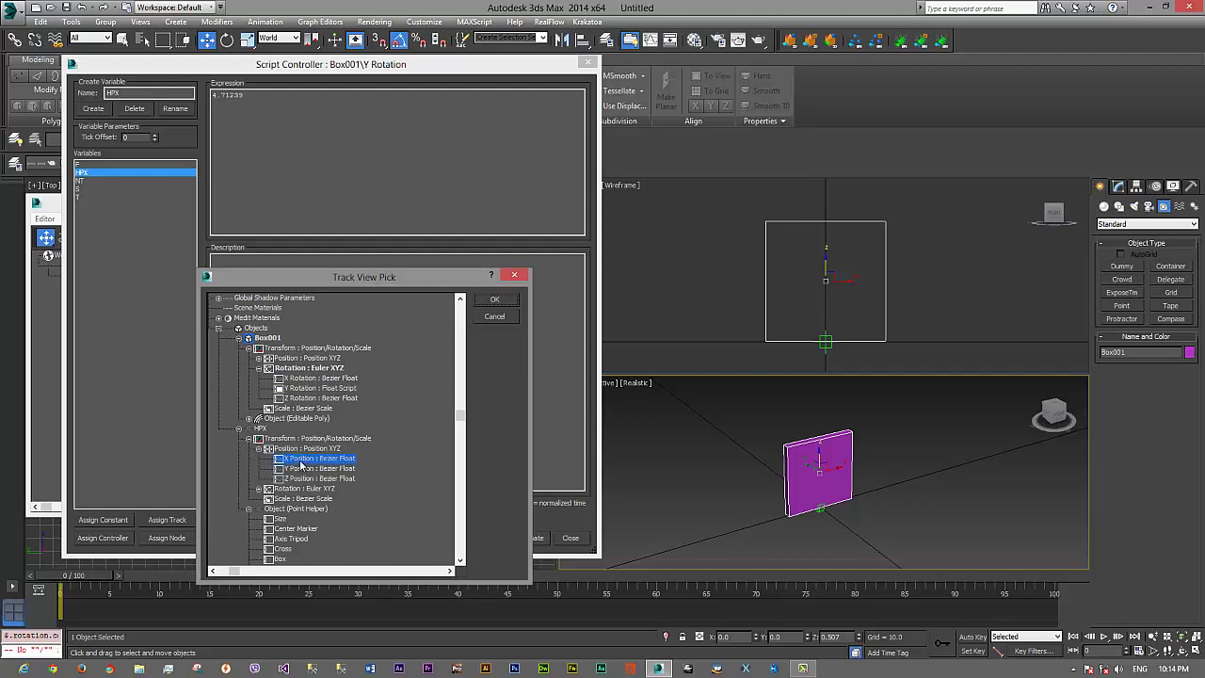
pyautogui.doubleClick(238, 107)
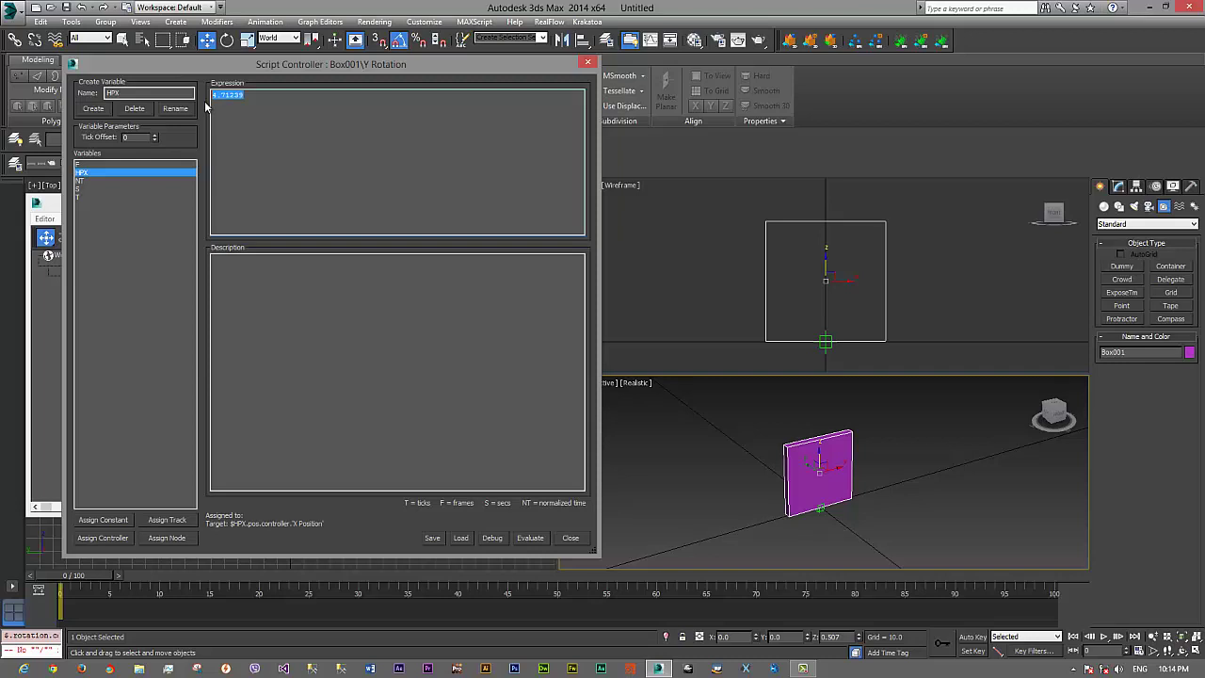
# Step: Replace the 4.71239 constant in the Y Rotation expression with YRot = (degtoRad HPX) * 360
pyautogui.write('HP')
pyautogui.press('BackSpace')
pyautogui.press('BackSpace')
pyautogui.write('(degtoRad HPX) * 360 / 4*1')
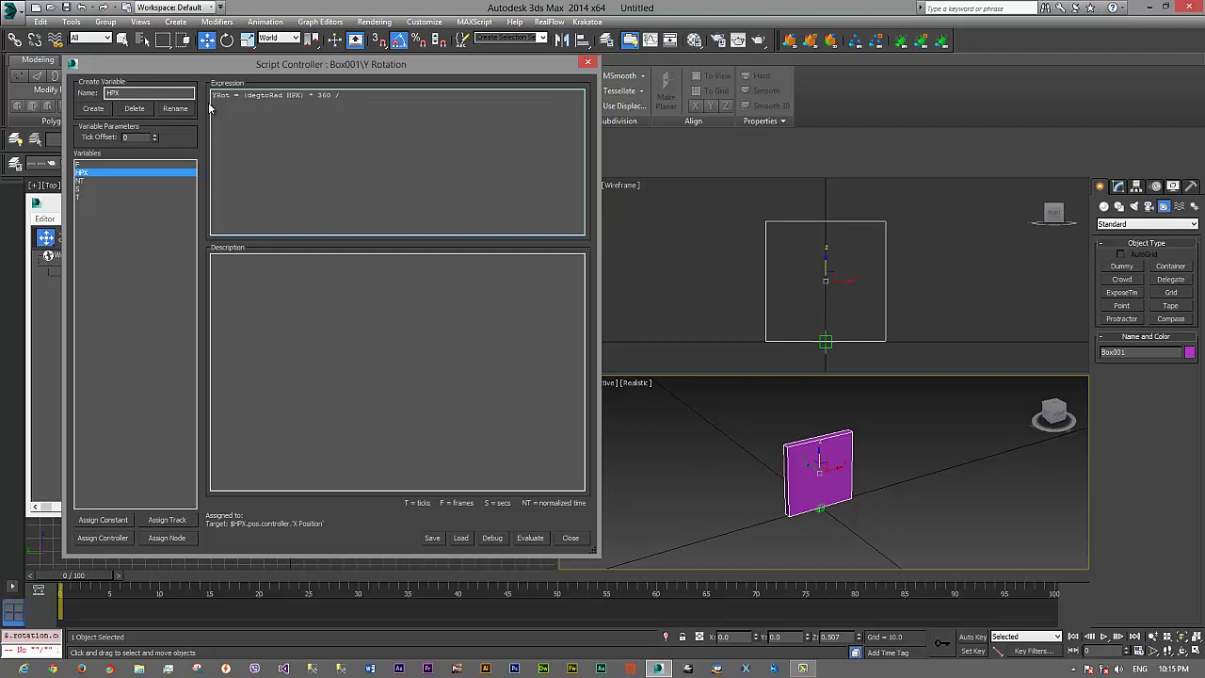
# Step: Add 4* after '360 /' in the Y rotation expression and review the degToRad term
pyautogui.write('4*1')
pyautogui.doubleClick(267, 95)
pyautogui.click(272, 95)
pyautogui.moveTo(247, 95); pyautogui.dragTo(285, 95)
pyautogui.click(282, 95)
pyautogui.moveTo(270, 96); pyautogui.dragTo(280, 98)
pyautogui.click(282, 97)
# Step: Check the HPX and 360 terms, evaluate the expression, and select the HPX helper
pyautogui.moveTo(287, 95)
pyautogui.mouseDown()
pyautogui.moveTo(243, 95)
pyautogui.moveTo(306, 95)
pyautogui.mouseUp()
pyautogui.doubleClick(323, 95)
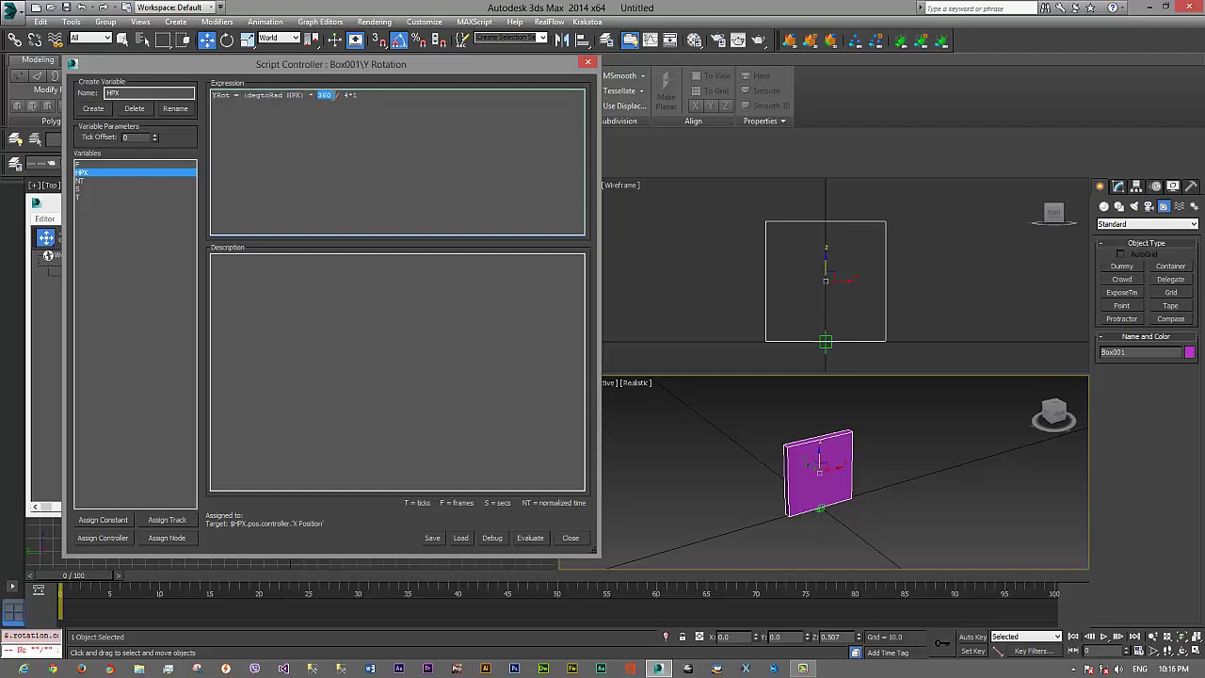
pyautogui.click(336, 95)
pyautogui.moveTo(333, 95); pyautogui.dragTo(344, 95)
pyautogui.click(540, 543)
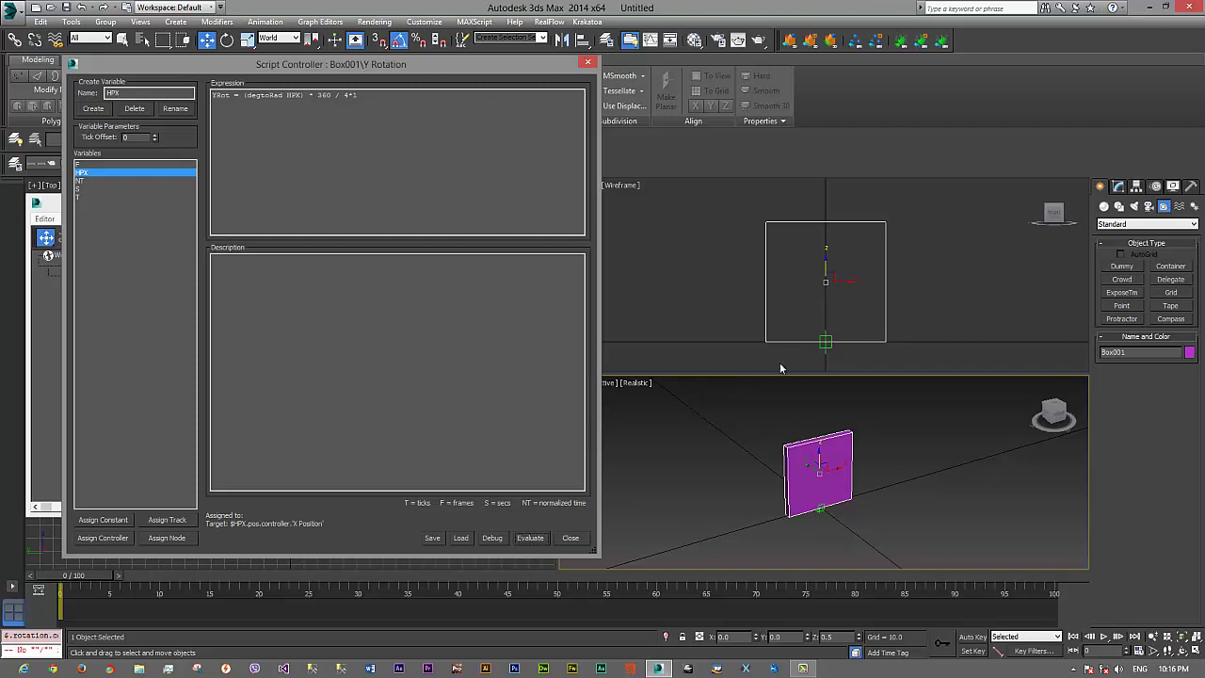
pyautogui.click(825, 345)
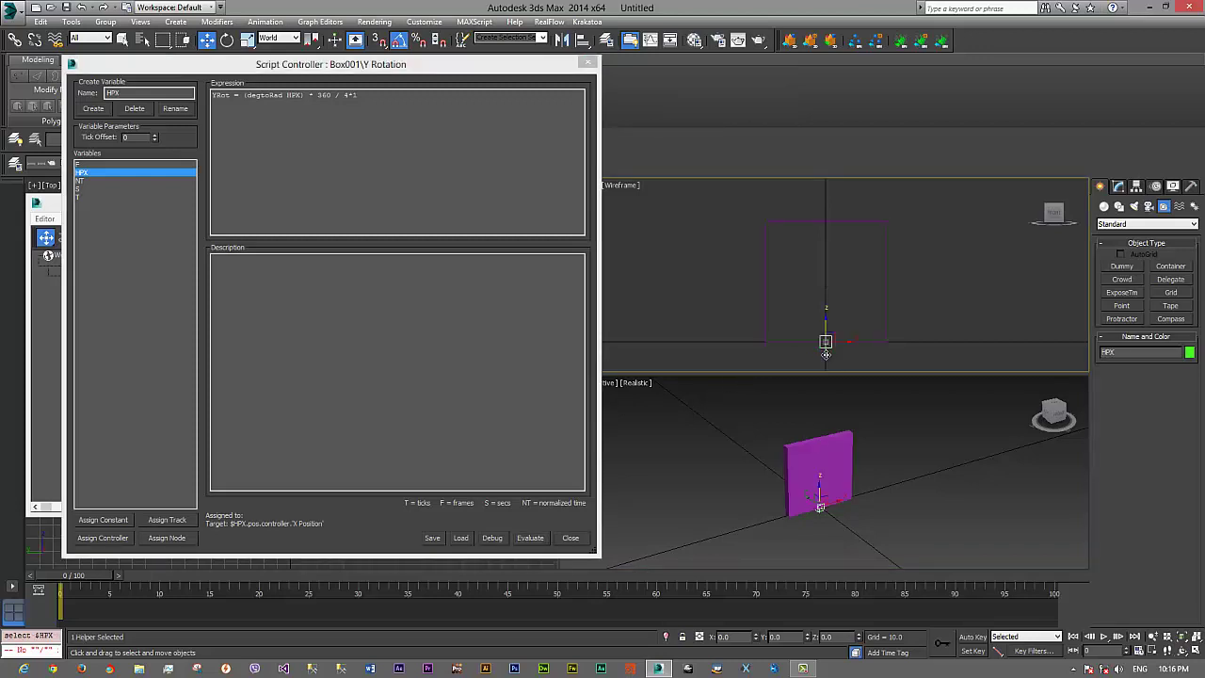
# Step: Link the cube Box001 to the HPX helper with Select and Link
pyautogui.click(769, 325)
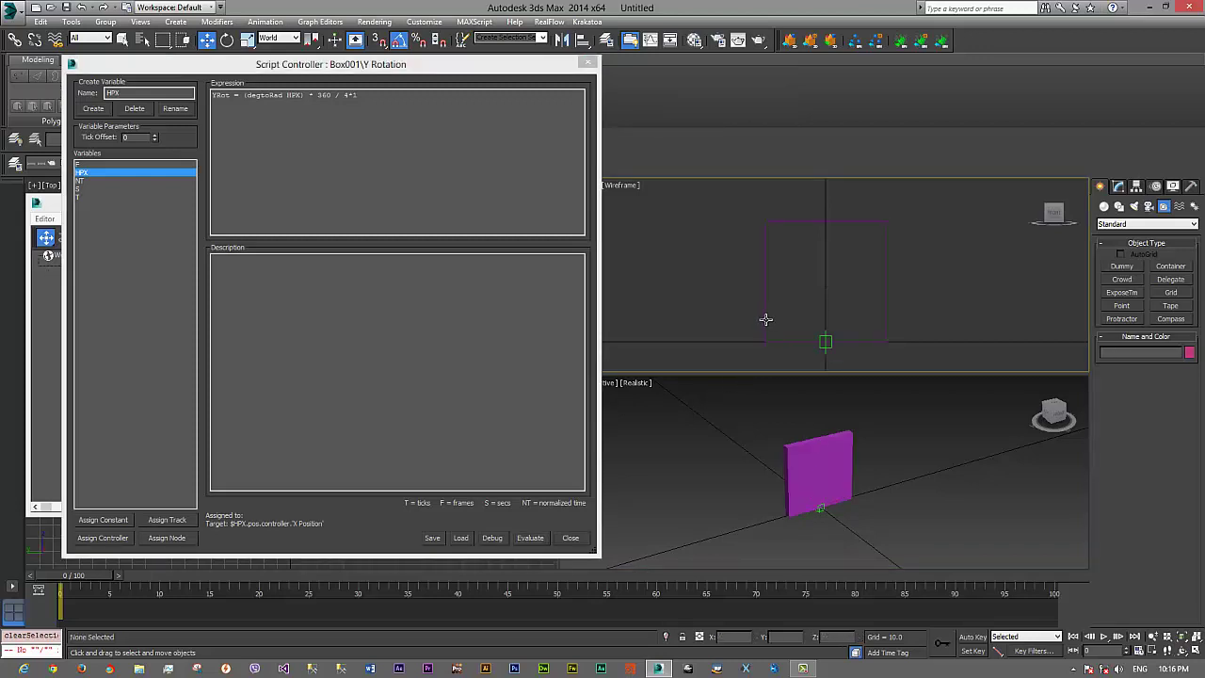
pyautogui.click(16, 41)
pyautogui.moveTo(824, 280); pyautogui.dragTo(1004, 349)
pyautogui.rightClick(828, 342)
pyautogui.click(834, 357)
# Step: Slide HPX along X to test the cube's rotation, then reselect Box001
pyautogui.click(825, 345)
pyautogui.moveTo(1002, 397); pyautogui.dragTo(903, 414)
pyautogui.keyDown('alt'); pyautogui.moveTo(903, 414); pyautogui.dragTo(877, 457, button='middle'); pyautogui.keyUp('alt')
pyautogui.moveTo(877, 459); pyautogui.dragTo(807, 491)
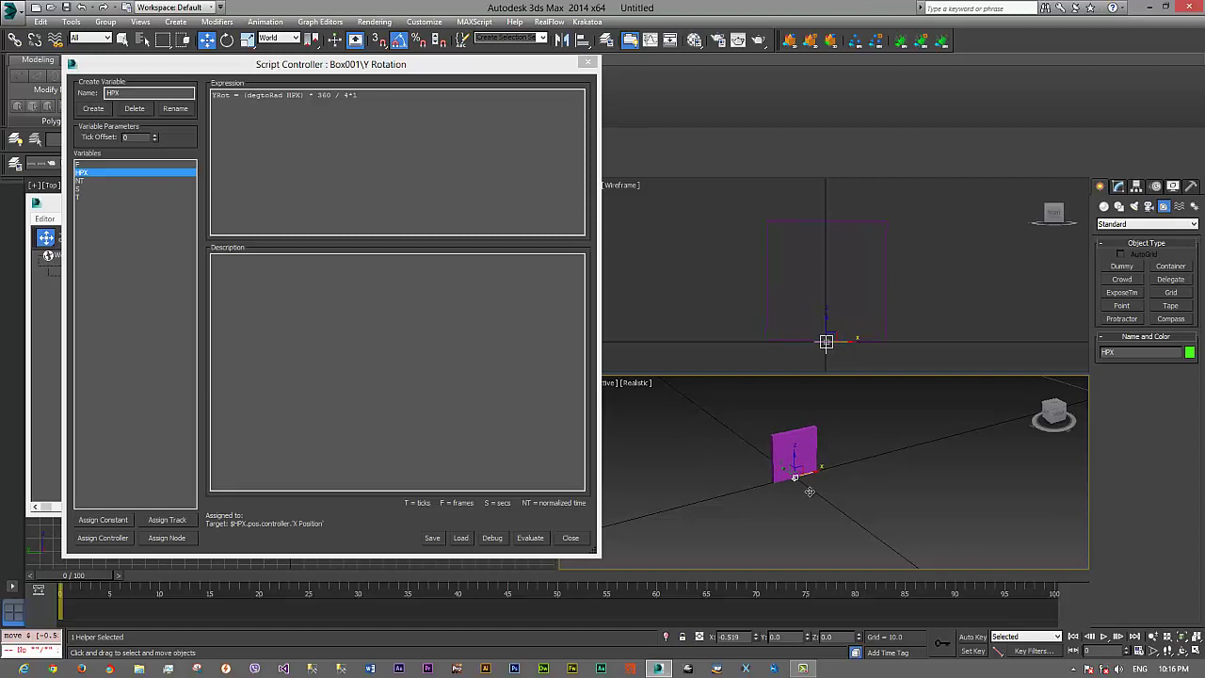
pyautogui.moveTo(807, 334); pyautogui.dragTo(764, 332, button='middle')
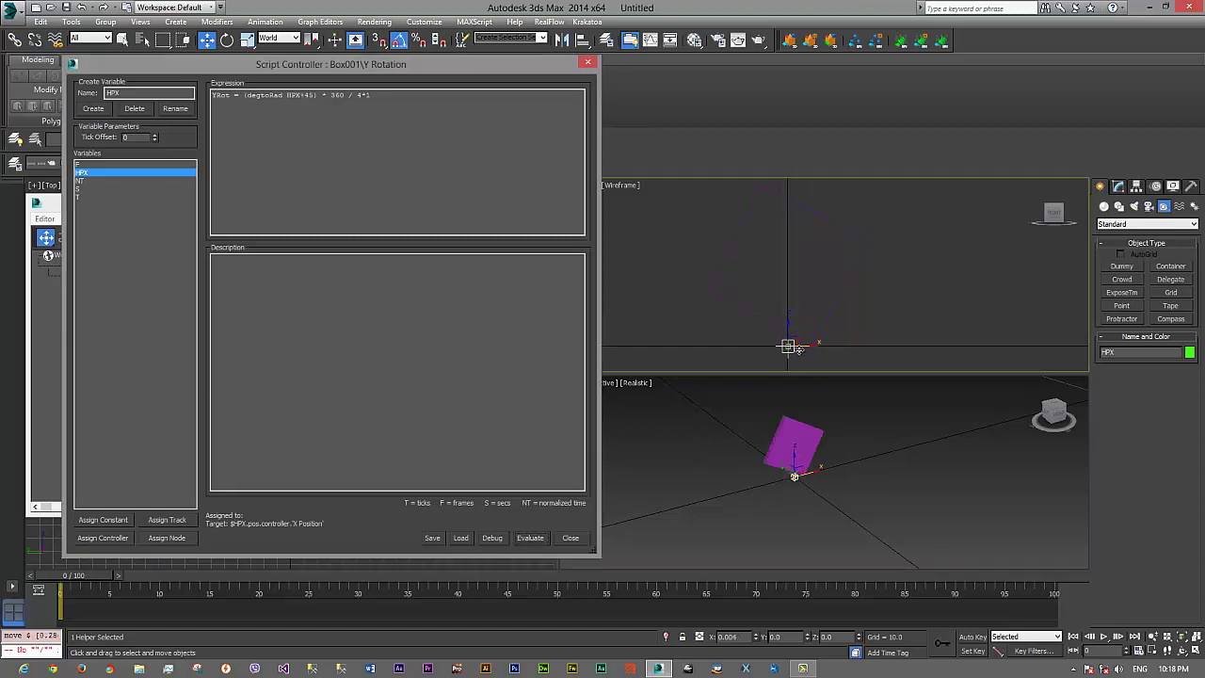
pyautogui.moveTo(803, 347); pyautogui.dragTo(773, 352)
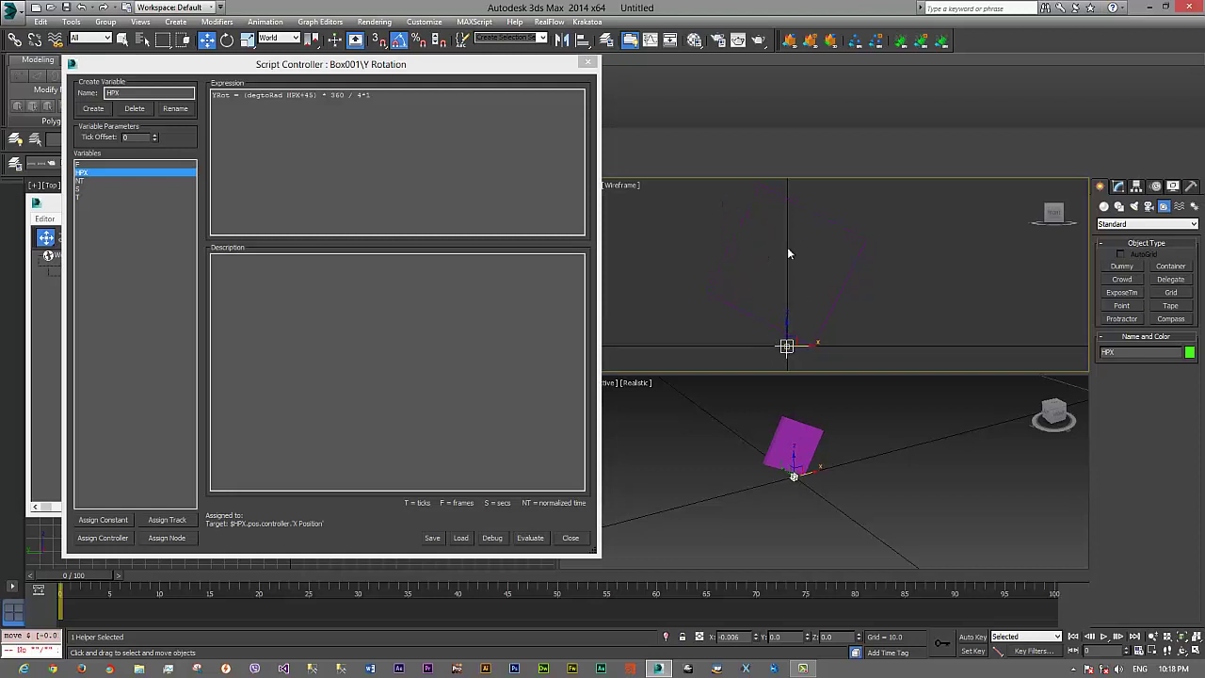
pyautogui.click(741, 228)
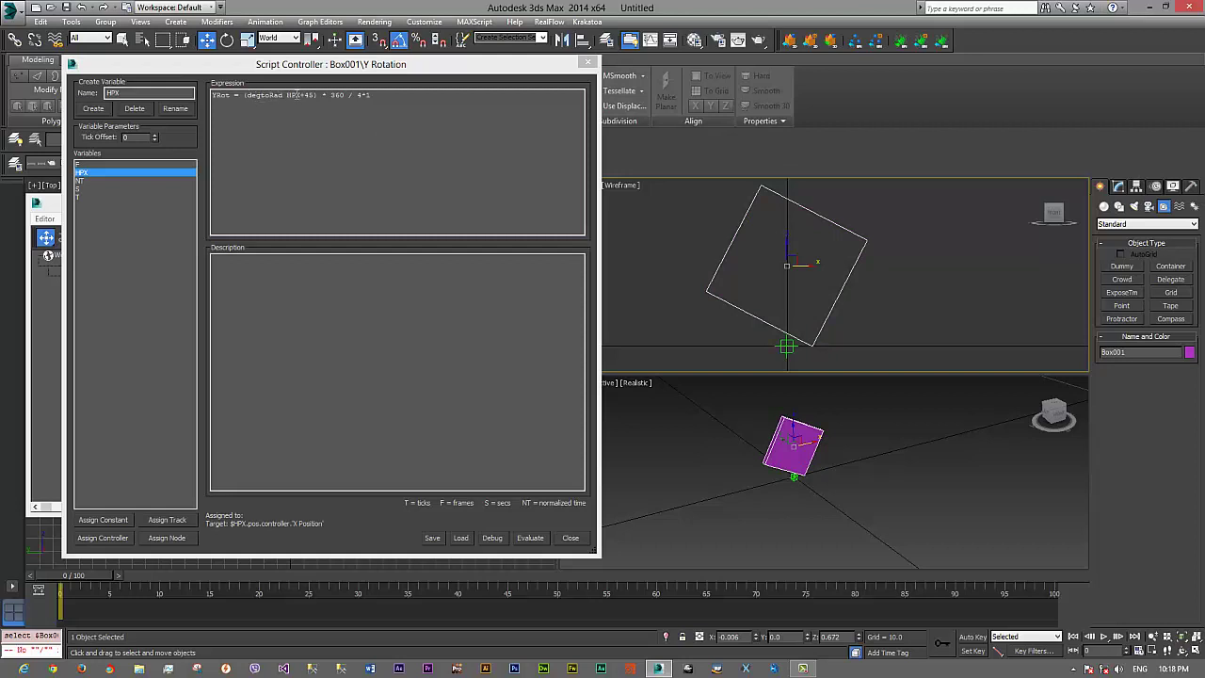
# Step: Replace the +45 offset with 10 in Box001's Y rotation expression, evaluate, and close the controller
pyautogui.doubleClick(293, 95)
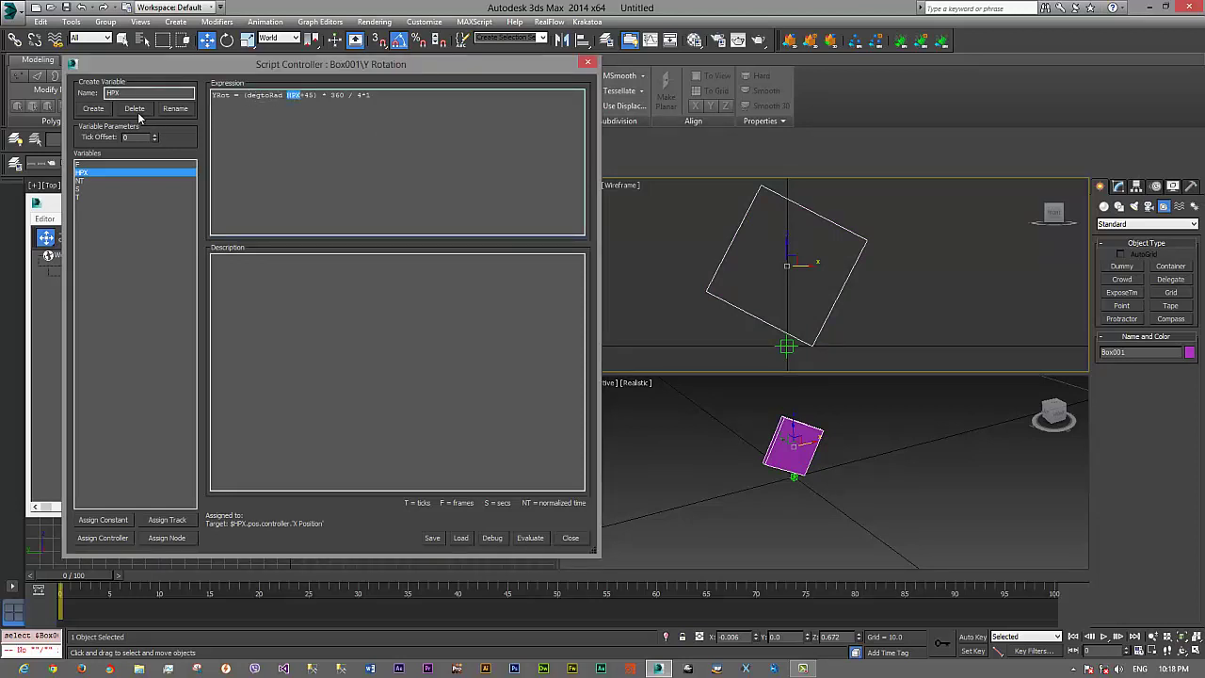
pyautogui.click(316, 96)
pyautogui.doubleClick(310, 95)
pyautogui.write('10')
pyautogui.click(530, 537)
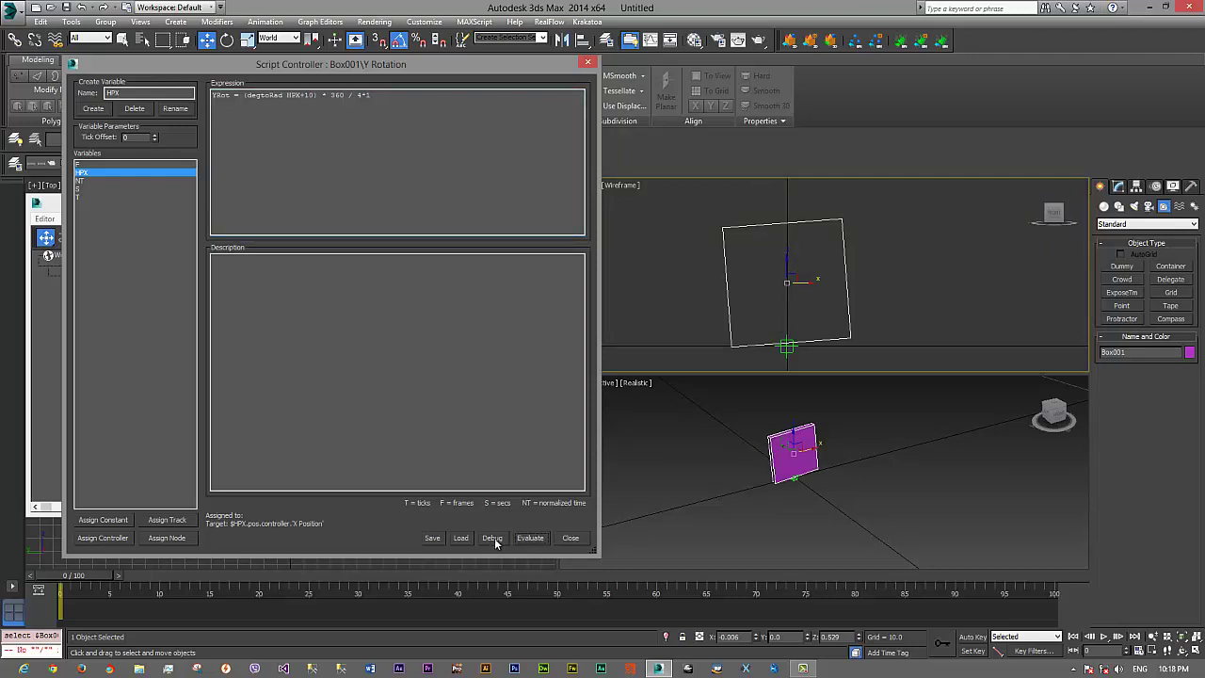
pyautogui.click(568, 541)
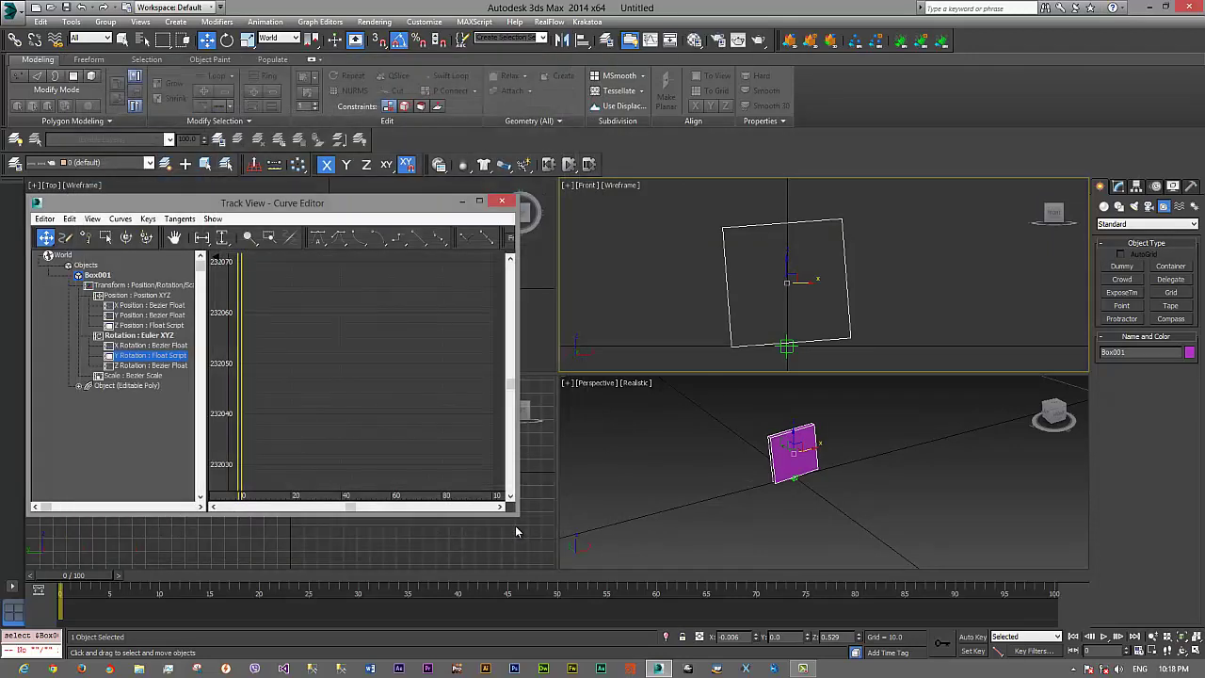
# Step: Maximize the Perspective view and move HPX so the cube rolls along X
pyautogui.click(513, 207)
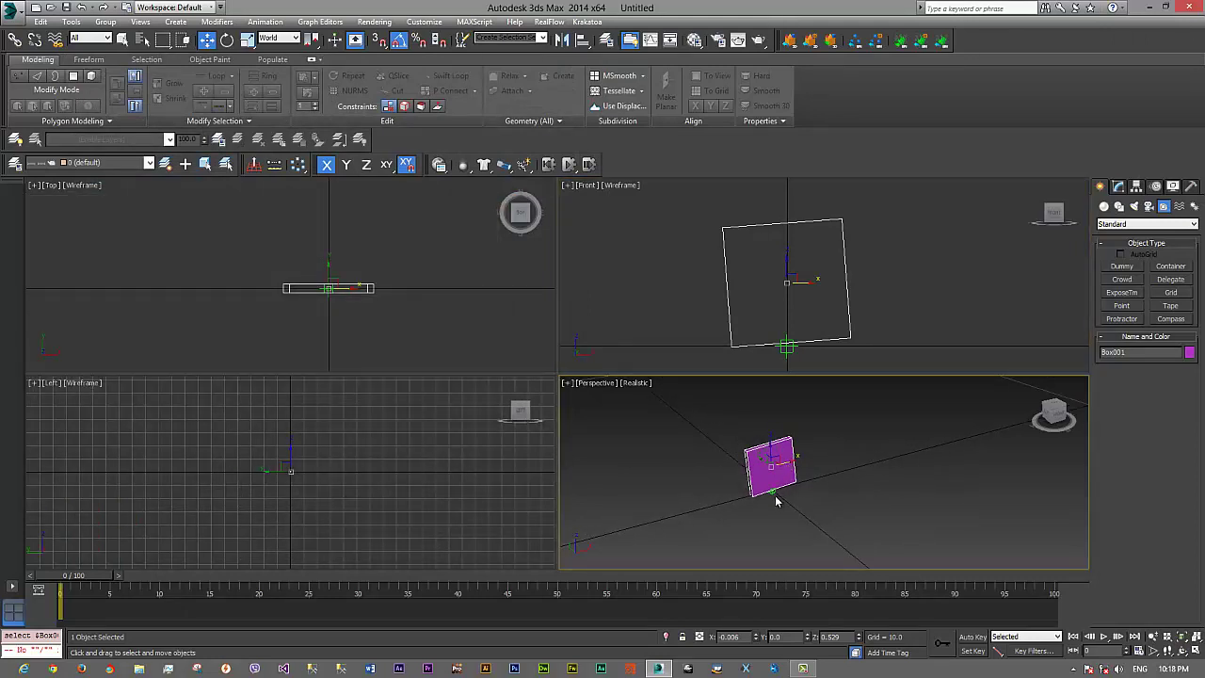
pyautogui.click(772, 492)
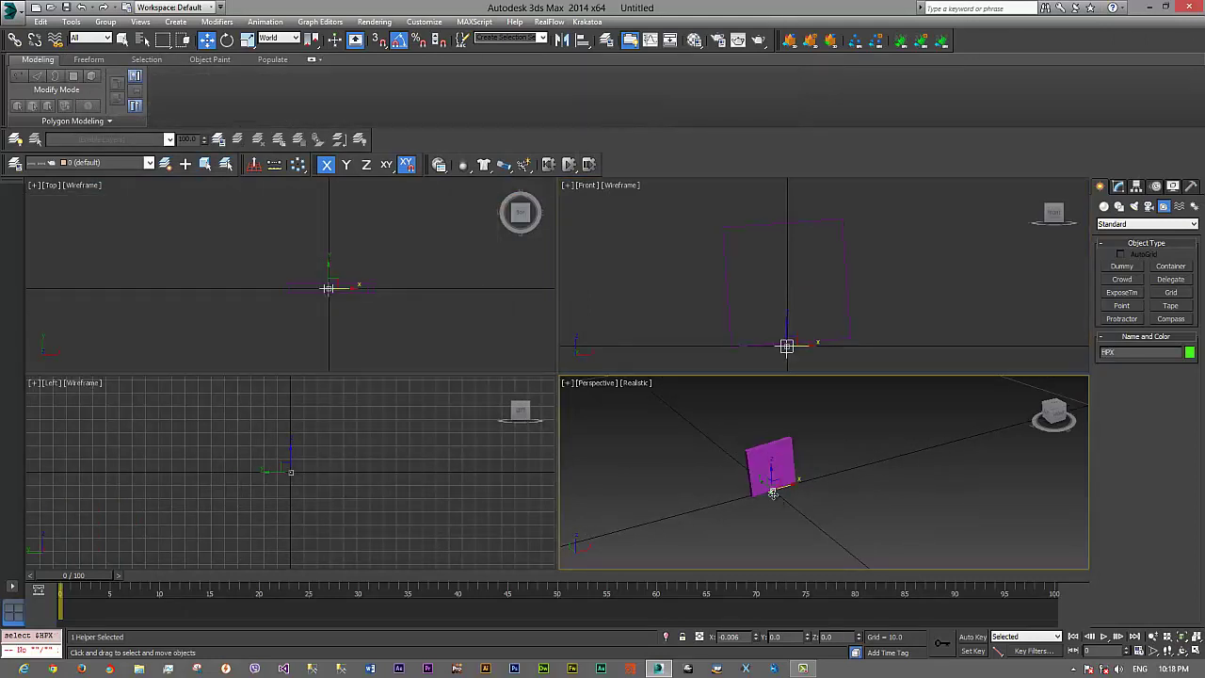
pyautogui.click(1192, 651)
pyautogui.moveTo(478, 417); pyautogui.dragTo(560, 440)
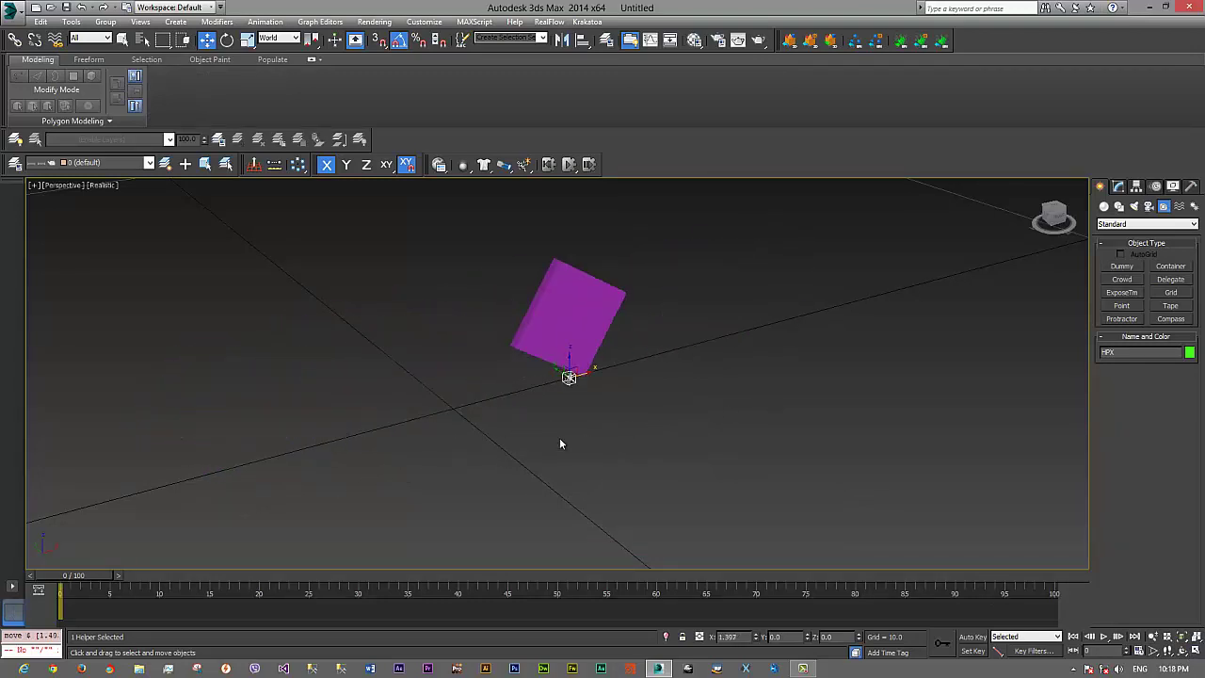
# Step: Select HPX and Box001 and open Box001's Z Position Float Script in the Curve Editor
pyautogui.rightClick(548, 376)
pyautogui.keyDown('ctrl'); pyautogui.click(568, 372); pyautogui.keyUp('ctrl')
pyautogui.rightClick(534, 343)
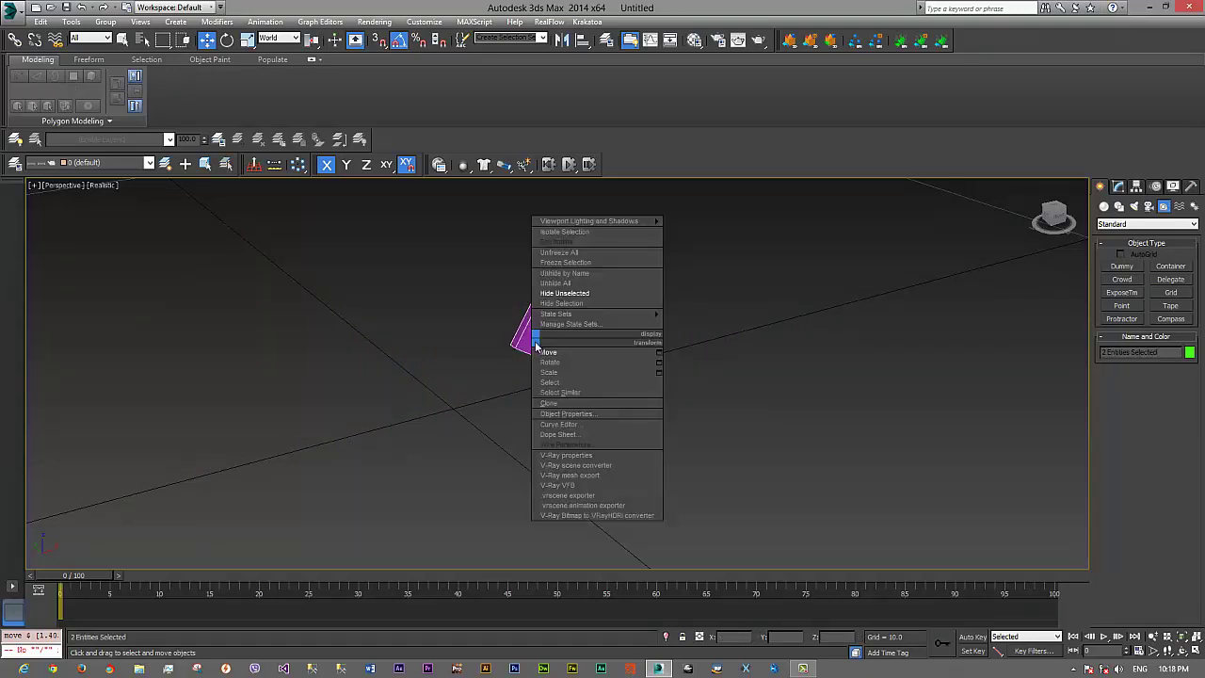
pyautogui.click(565, 423)
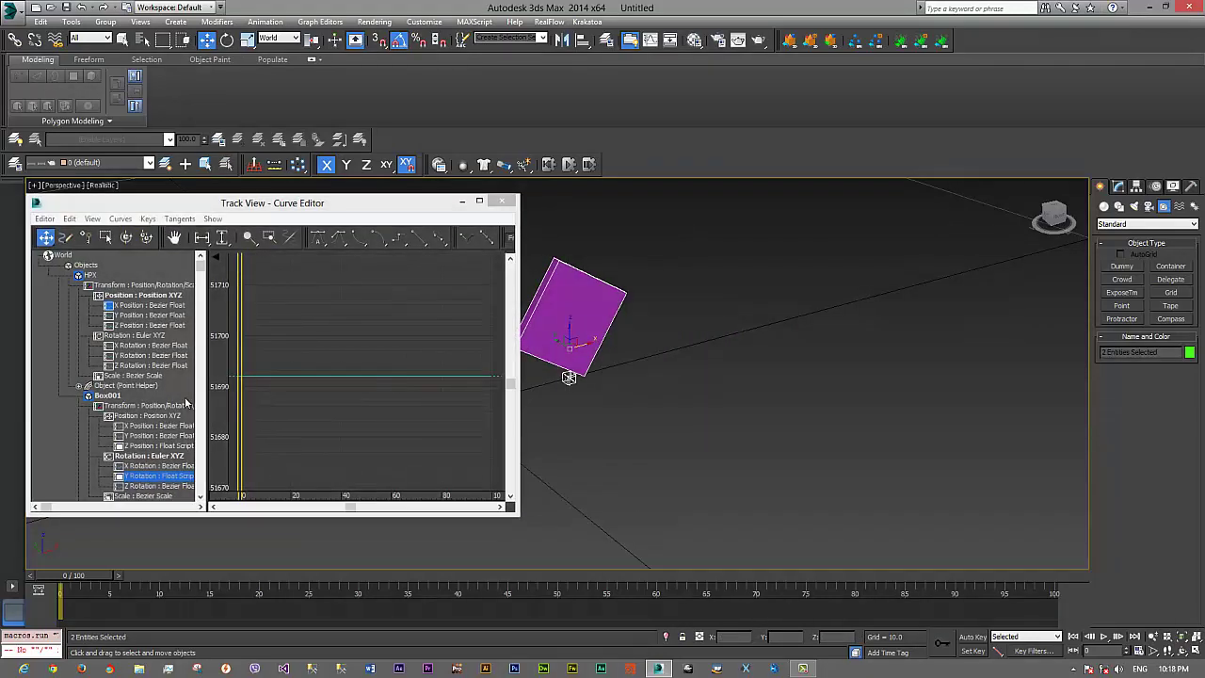
pyautogui.doubleClick(150, 446)
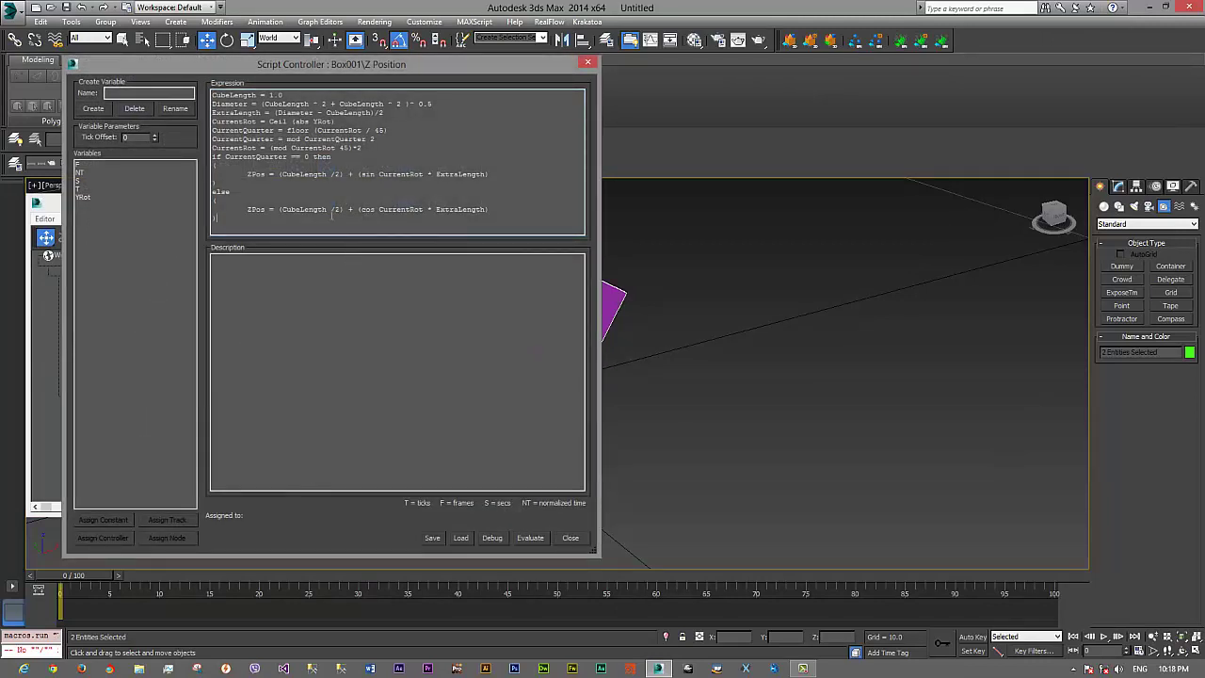
# Step: Review the Z Position expression's sin branch, close its script editor, and show Recent Documents
pyautogui.moveTo(296, 229); pyautogui.dragTo(273, 93)
pyautogui.click(271, 164)
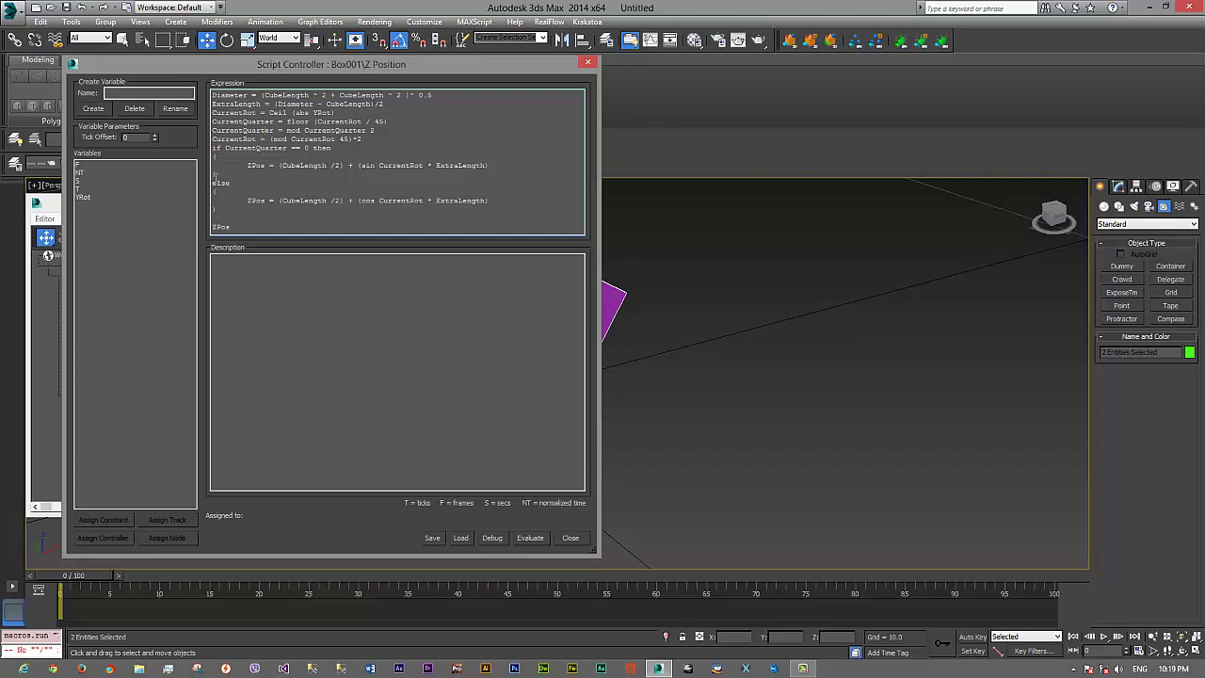
pyautogui.moveTo(213, 157); pyautogui.dragTo(219, 174)
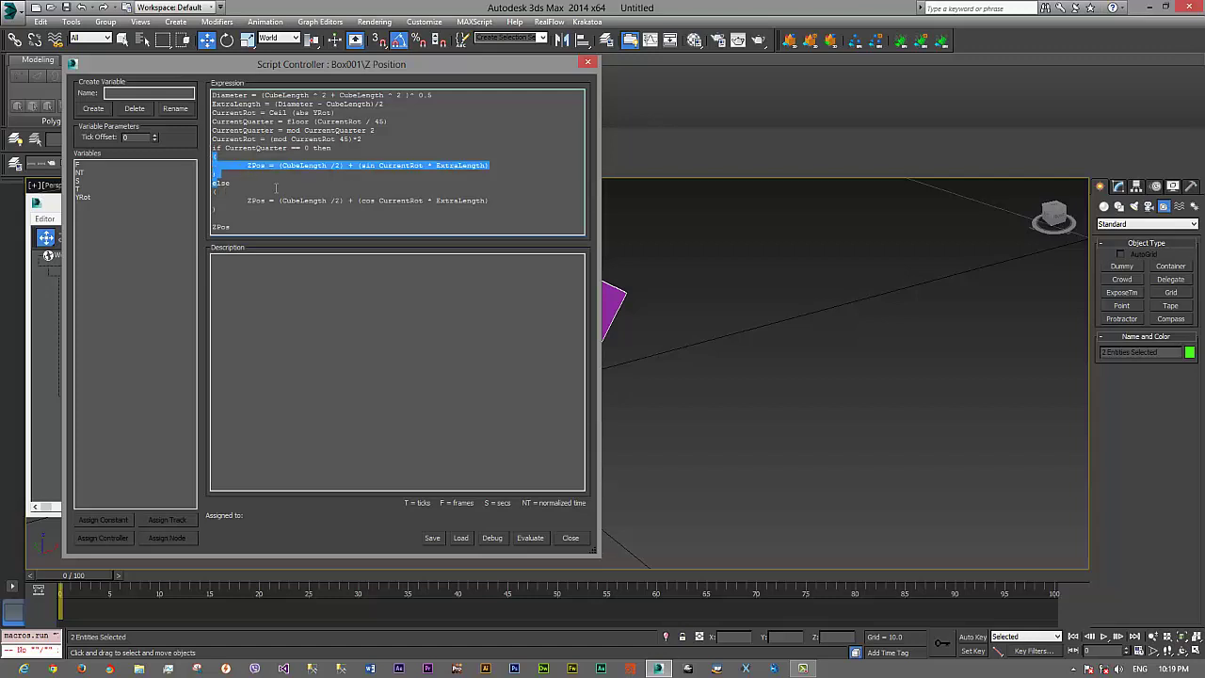
pyautogui.click(218, 174)
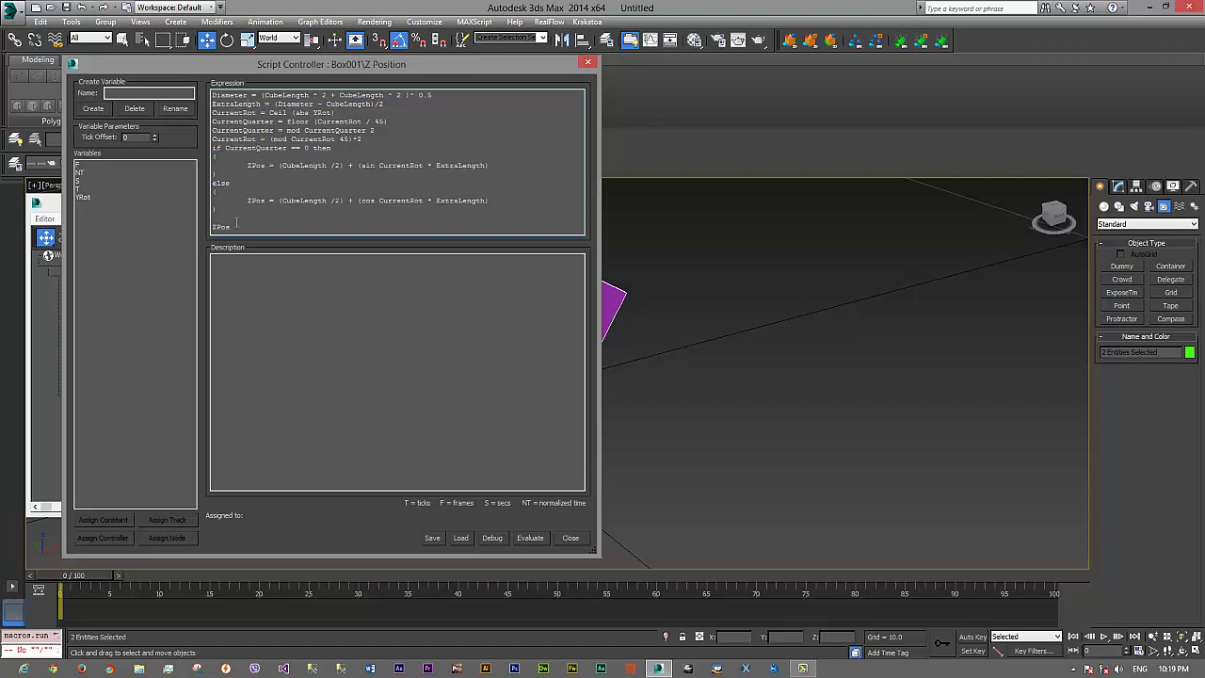
pyautogui.moveTo(240, 218); pyautogui.dragTo(208, 89)
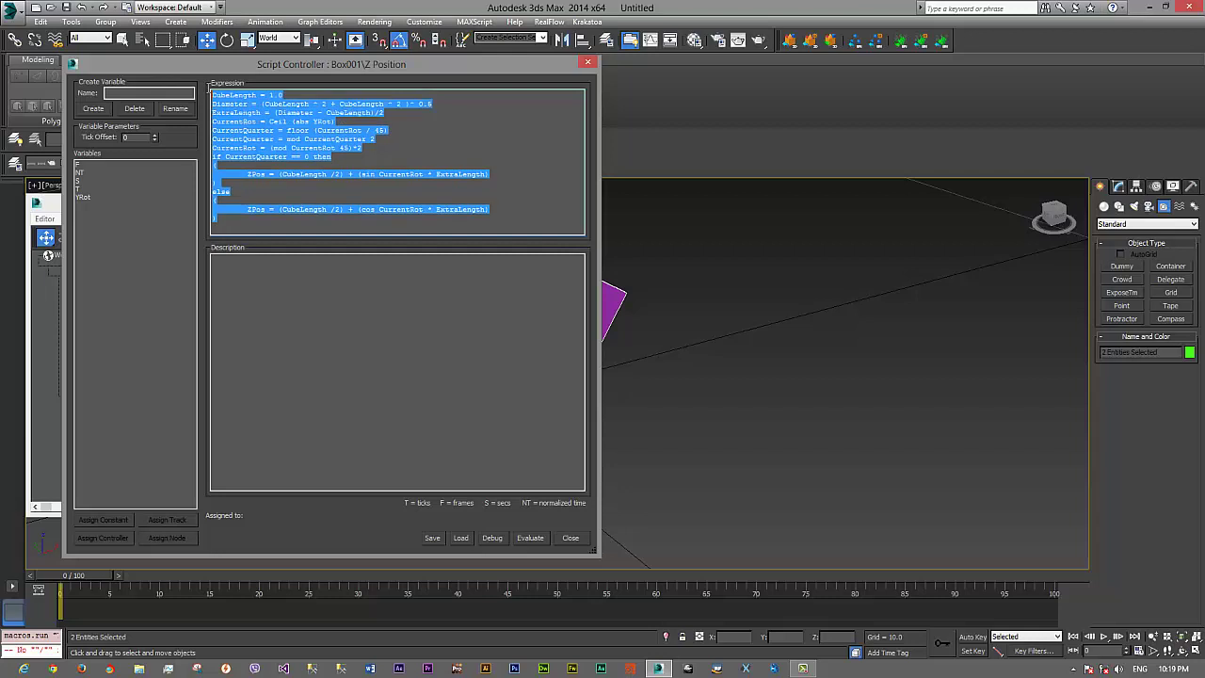
pyautogui.click(587, 63)
pyautogui.click(14, 11)
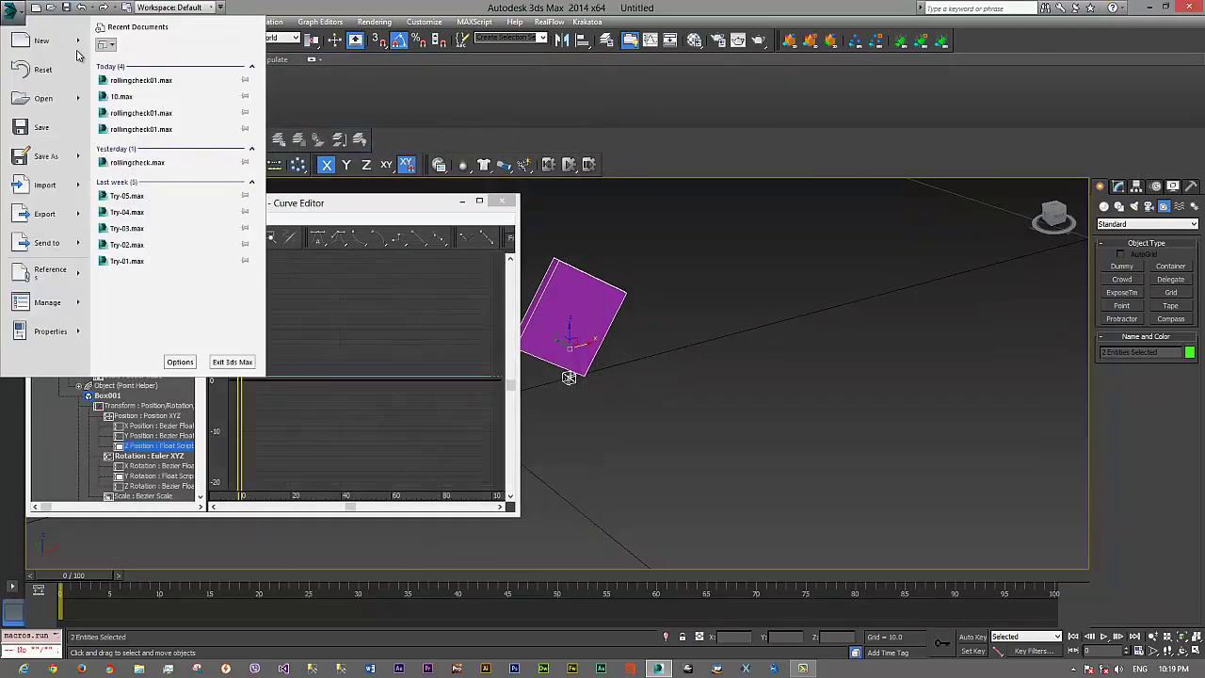
# Step: Open rollingcheck01.max without saving the current scene and scrub its animation forward past frame 20 to 46
pyautogui.click(160, 81)
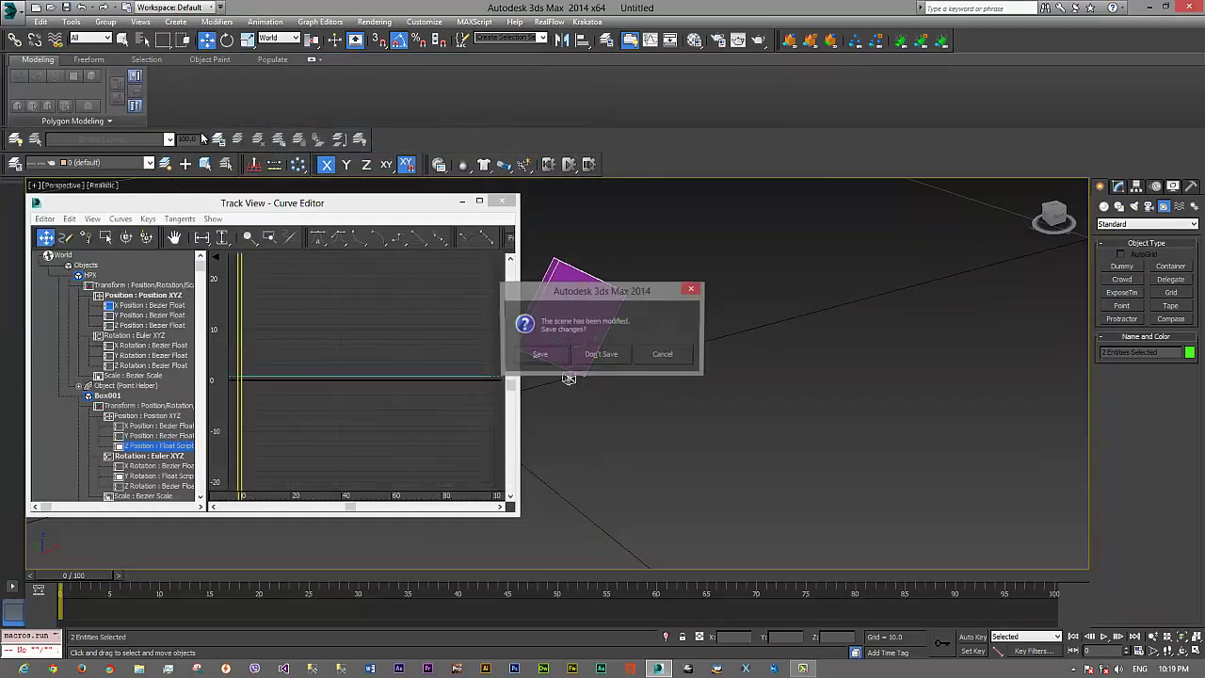
pyautogui.click(601, 353)
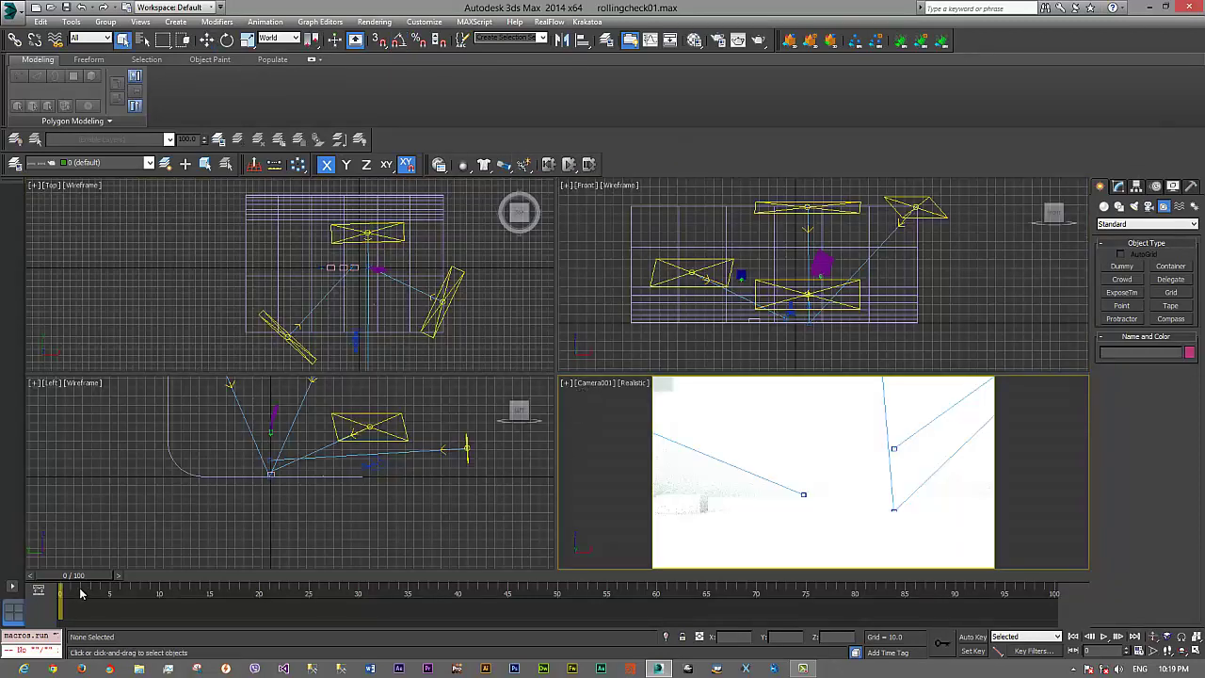
pyautogui.moveTo(89, 578); pyautogui.dragTo(303, 584)
pyautogui.rightClick(734, 485)
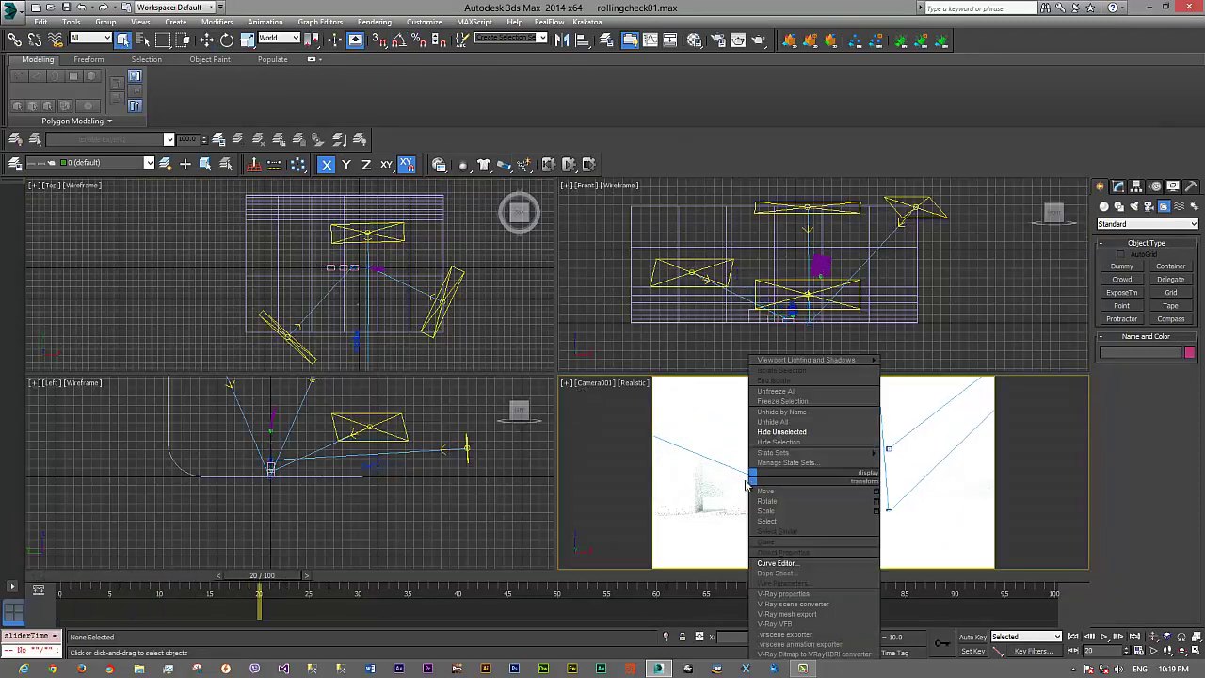
pyautogui.click(727, 537)
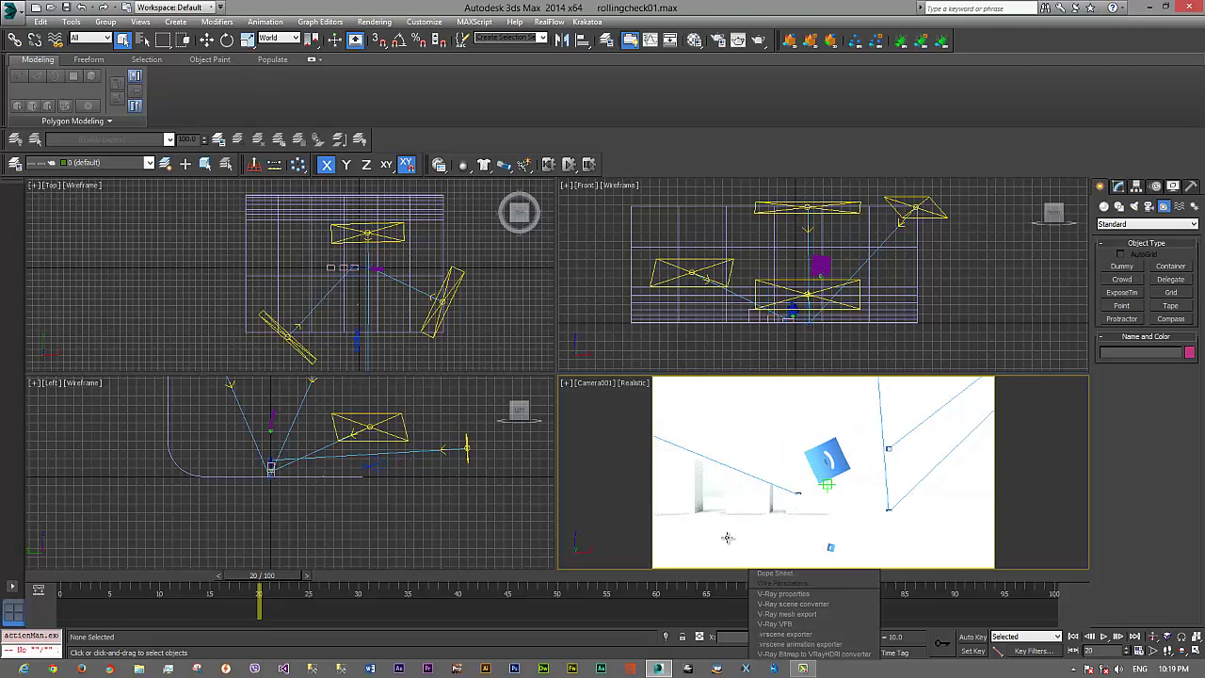
pyautogui.moveTo(263, 581); pyautogui.dragTo(737, 591)
# Step: Inspect the Flex modifier stacks on the green box and the blue cube
pyautogui.click(860, 483)
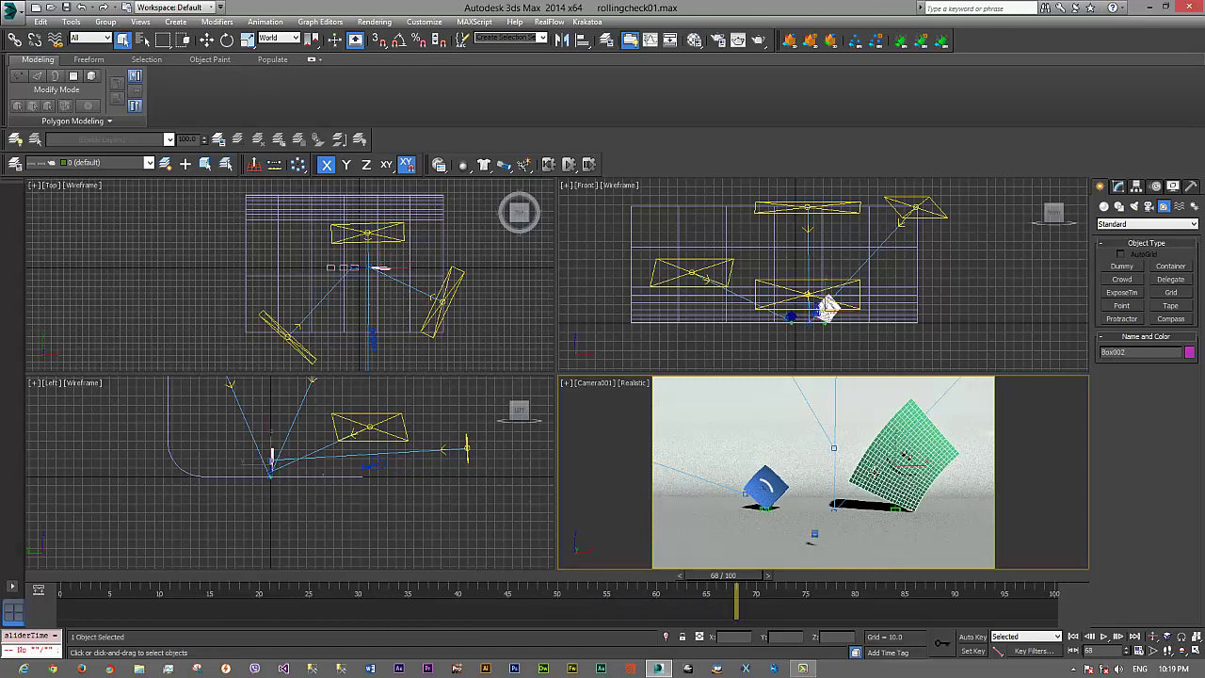
pyautogui.click(1118, 186)
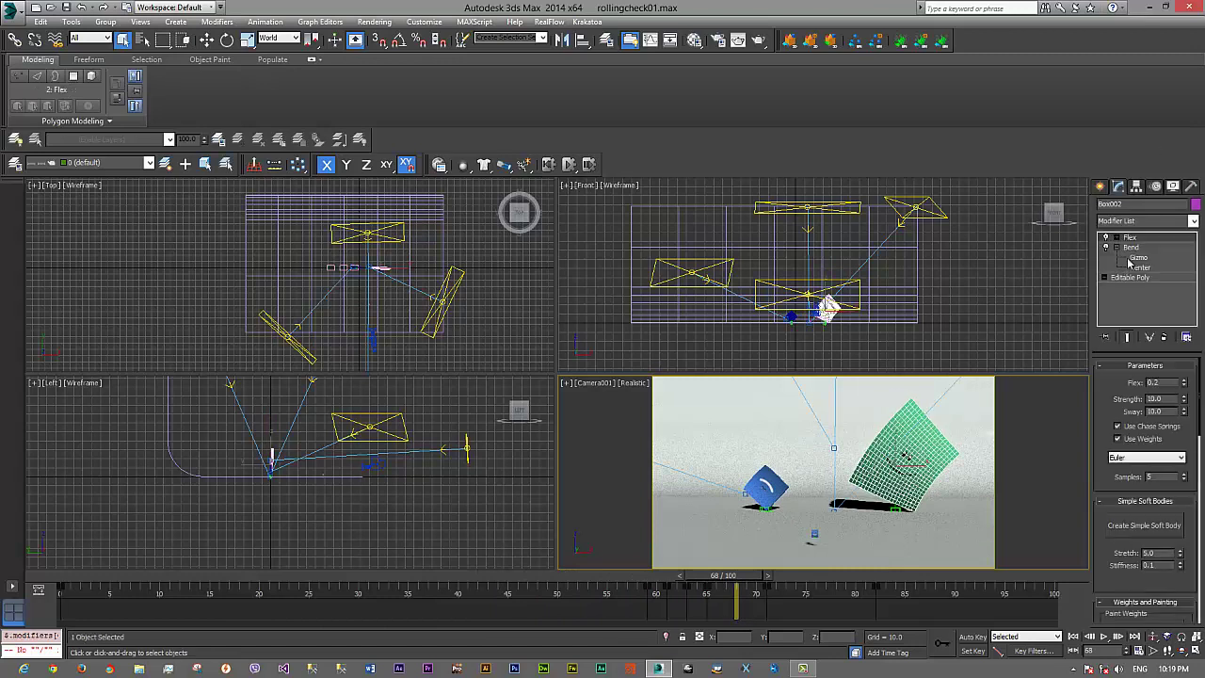
pyautogui.click(772, 478)
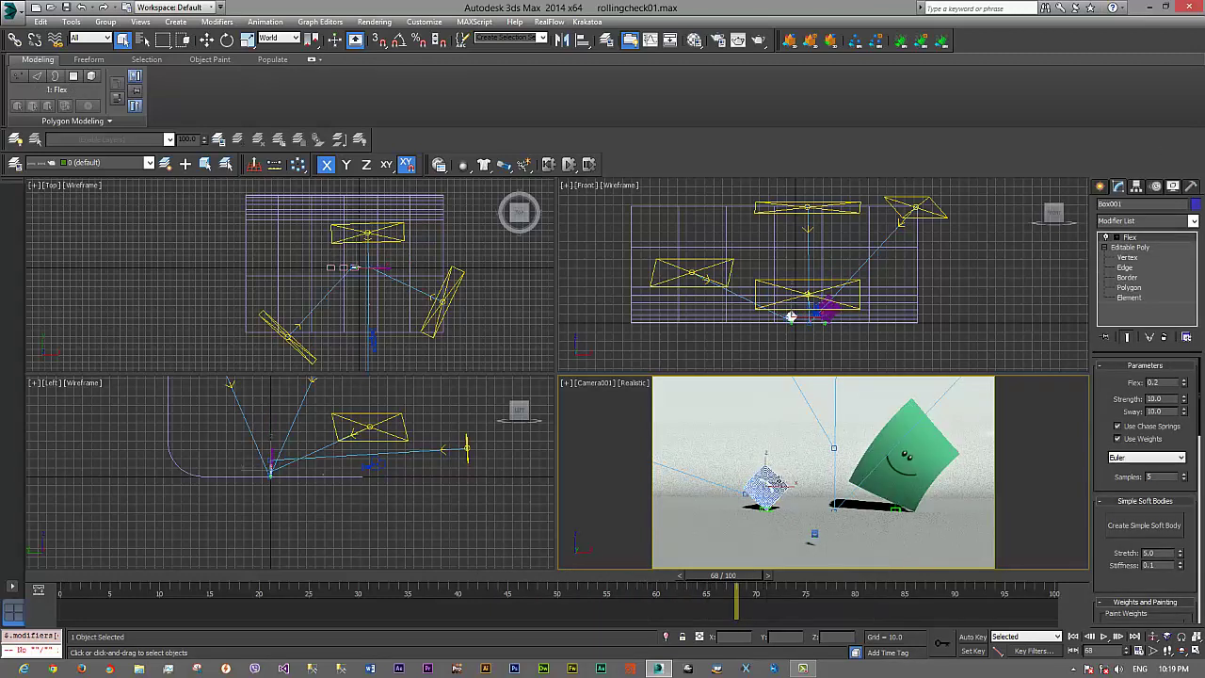
# Step: Maximize the Camera001 view and scrub the time slider back to around frame 21
pyautogui.moveTo(376, 593); pyautogui.dragTo(110, 586)
pyautogui.press('q')
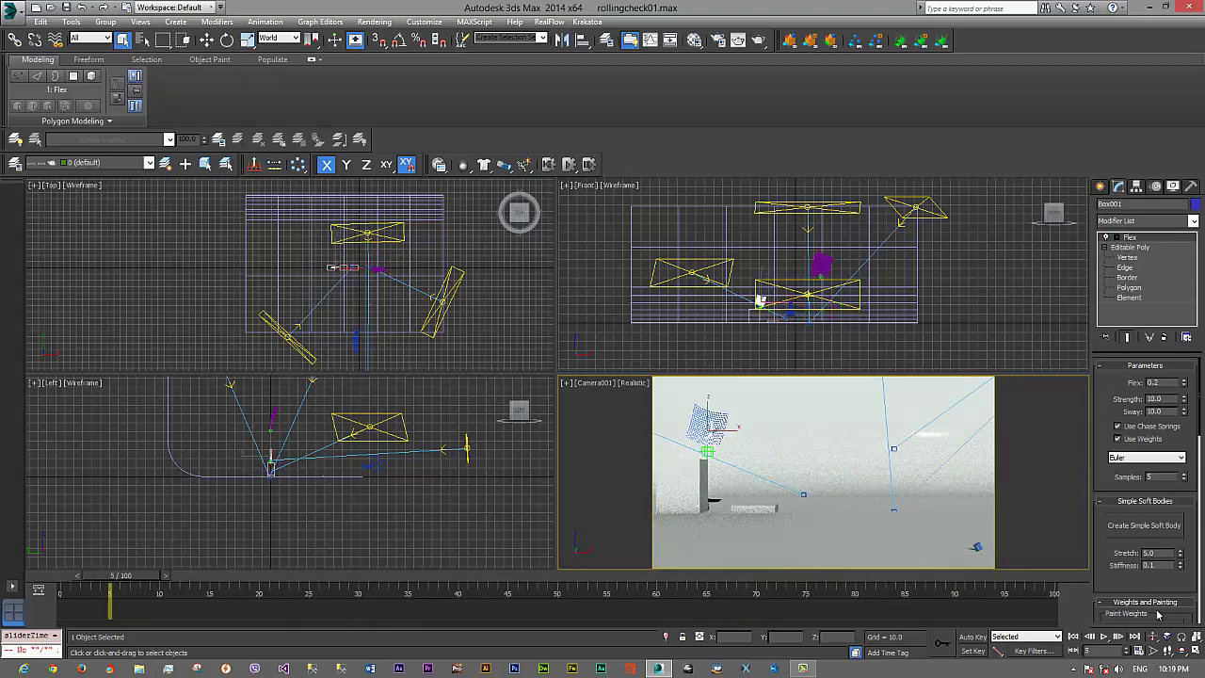
pyautogui.click(1194, 650)
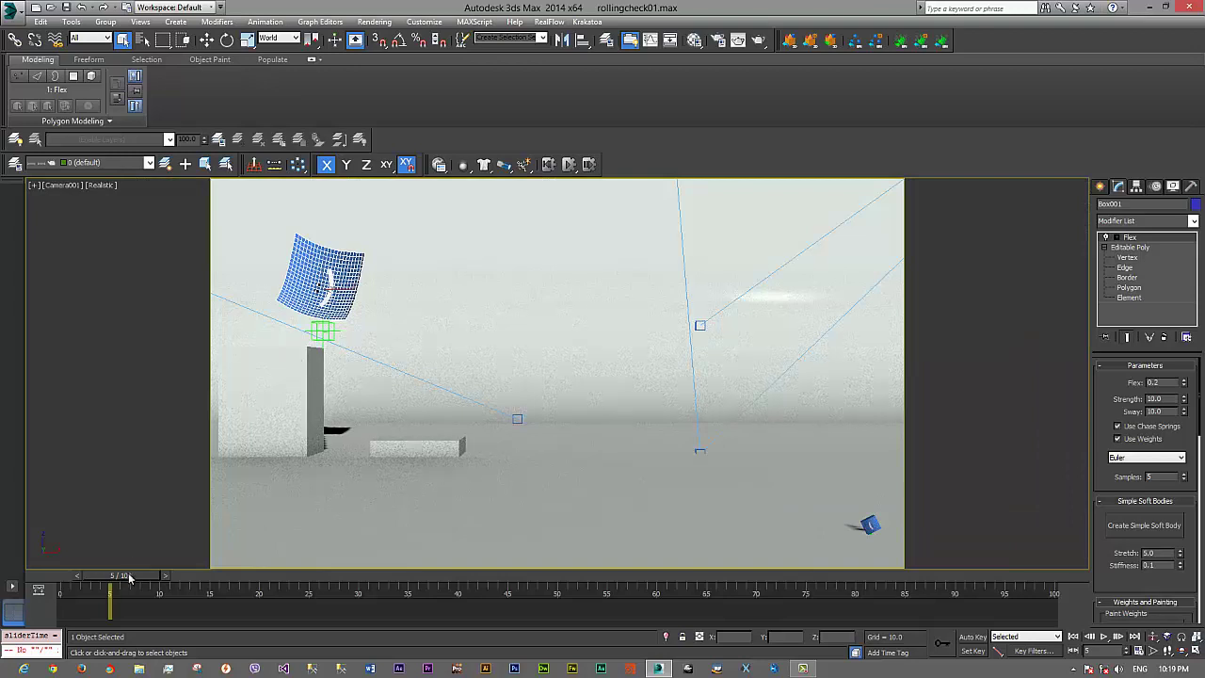
pyautogui.moveTo(132, 576); pyautogui.dragTo(279, 575)
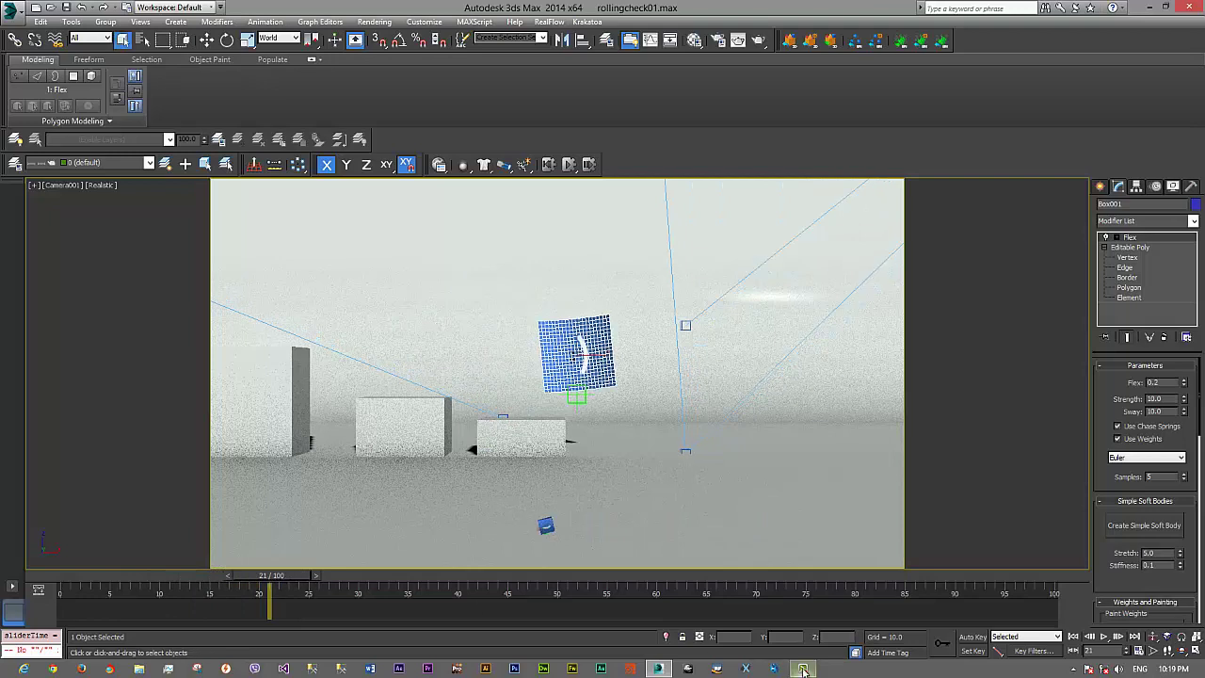
pyautogui.moveTo(796, 668)
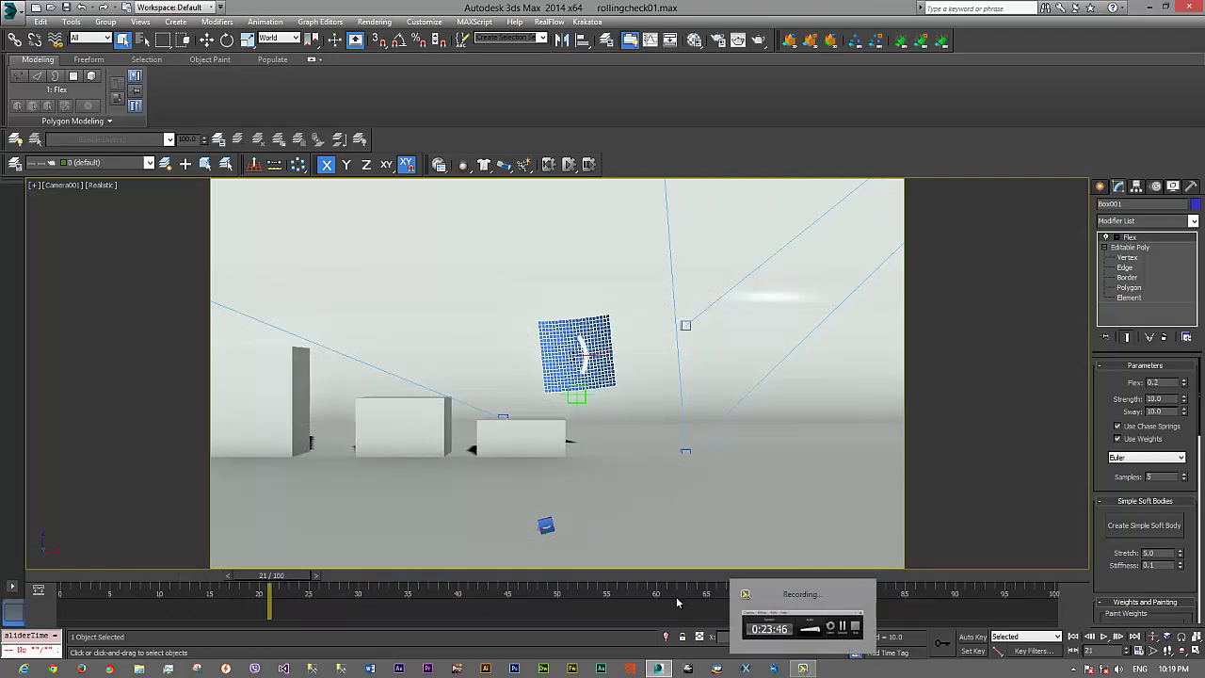